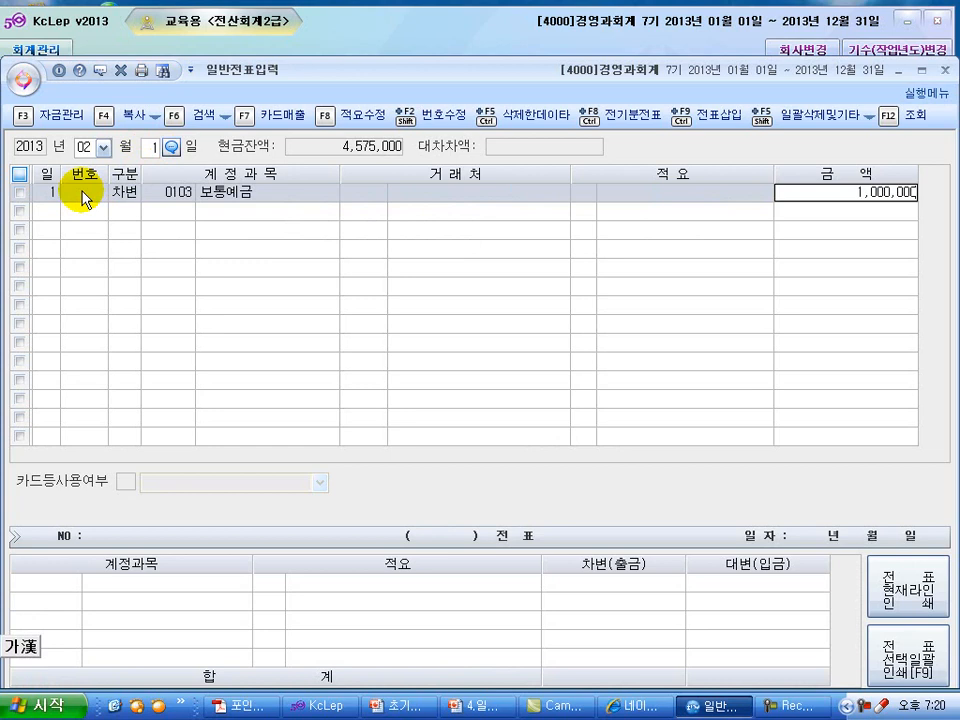
Step: Complete the February 1 voucher by confirming the 보통예금 debit and adding a credit line for 0102 당좌예금 of 1,000,000
key(Return)
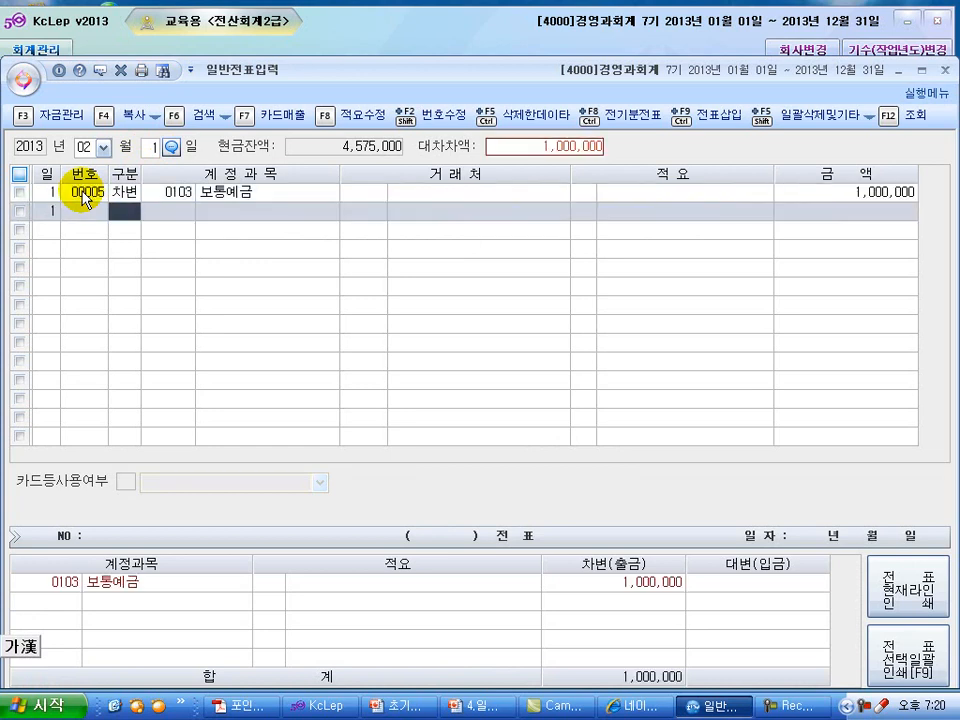
text(4)
key(Return)
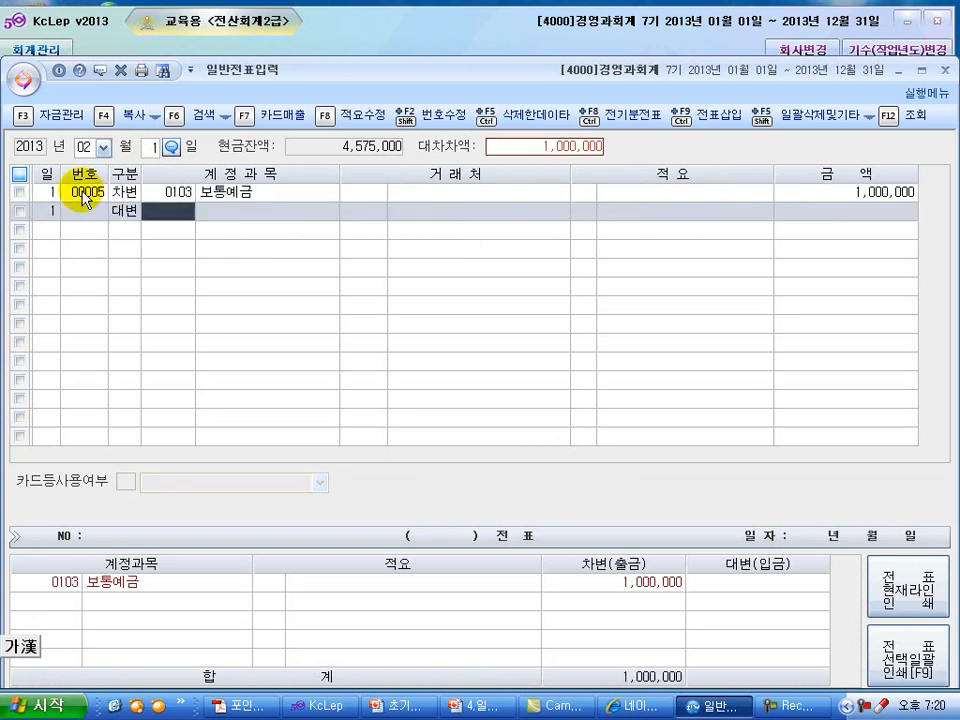
text(102)
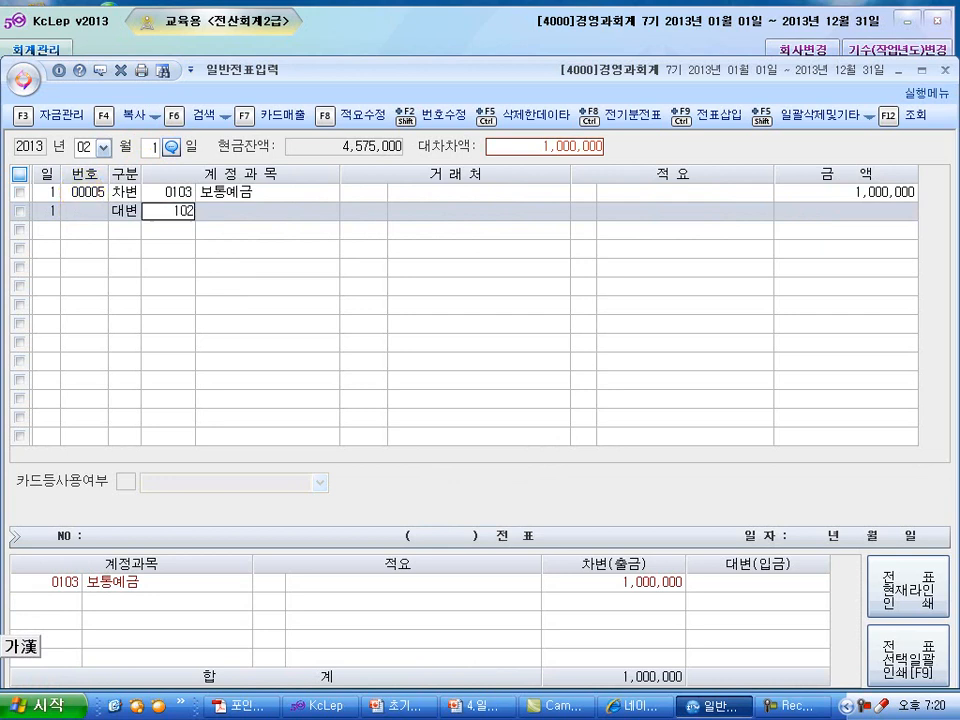
key(Return)
key(Return)
key(Return)
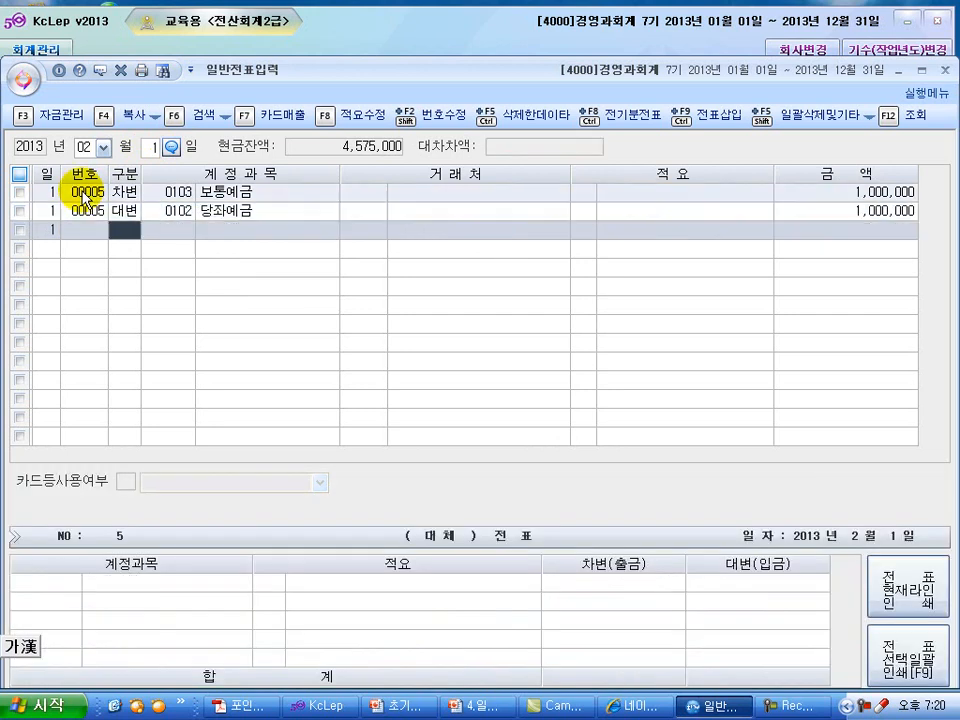
Step: Switch the voucher date to February 2 and enter a debit line for account 0102 당좌예금 of 5,000,000
click(150, 147)
text(2)
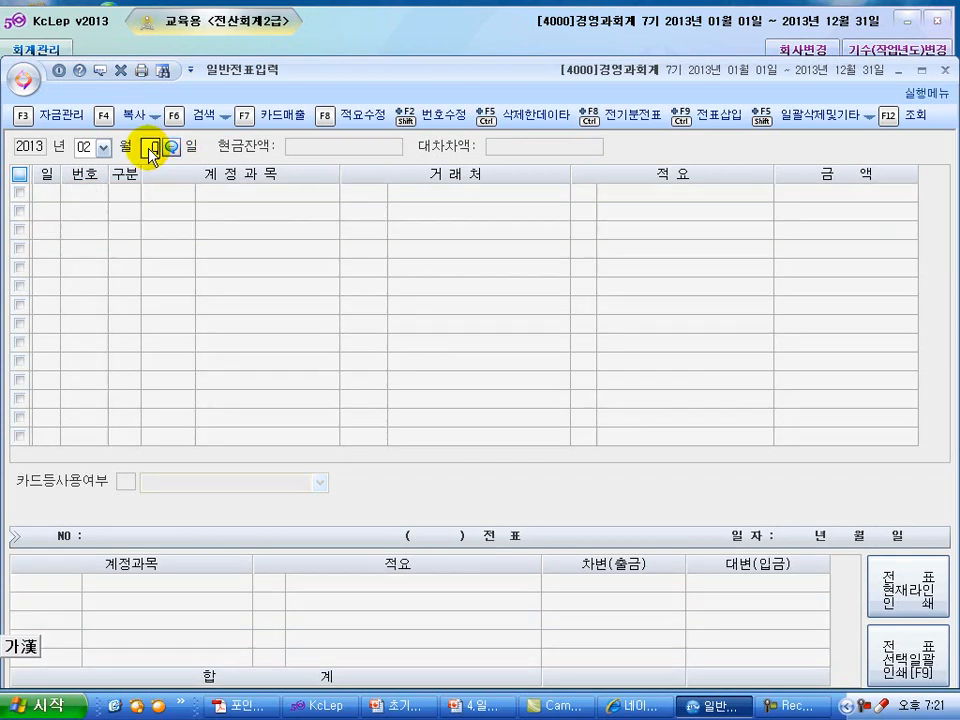
key(Return)
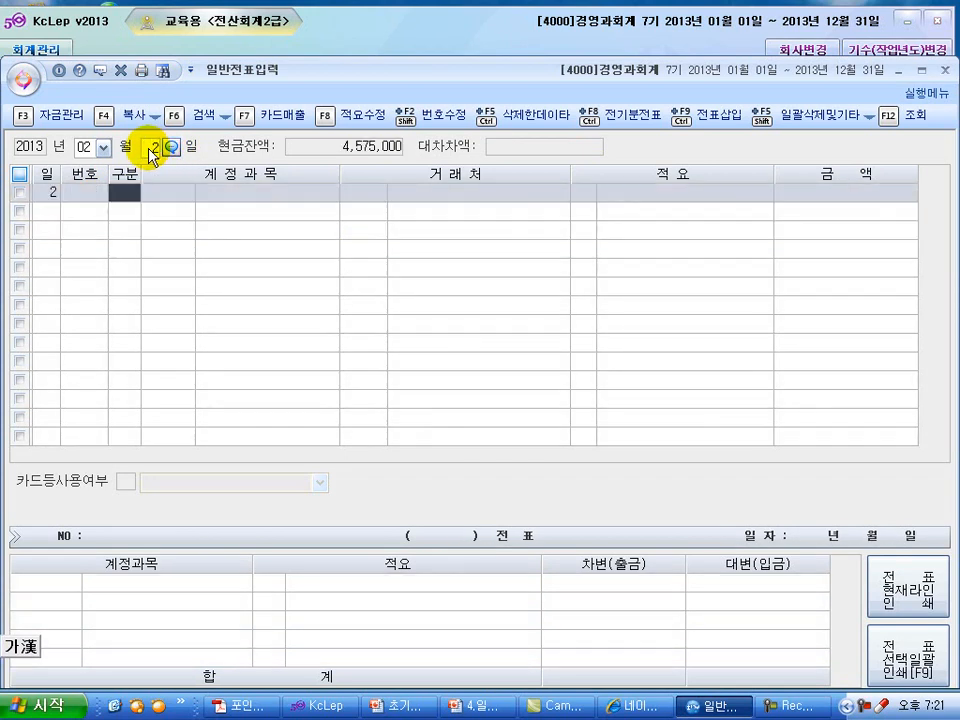
text(3)
key(Return)
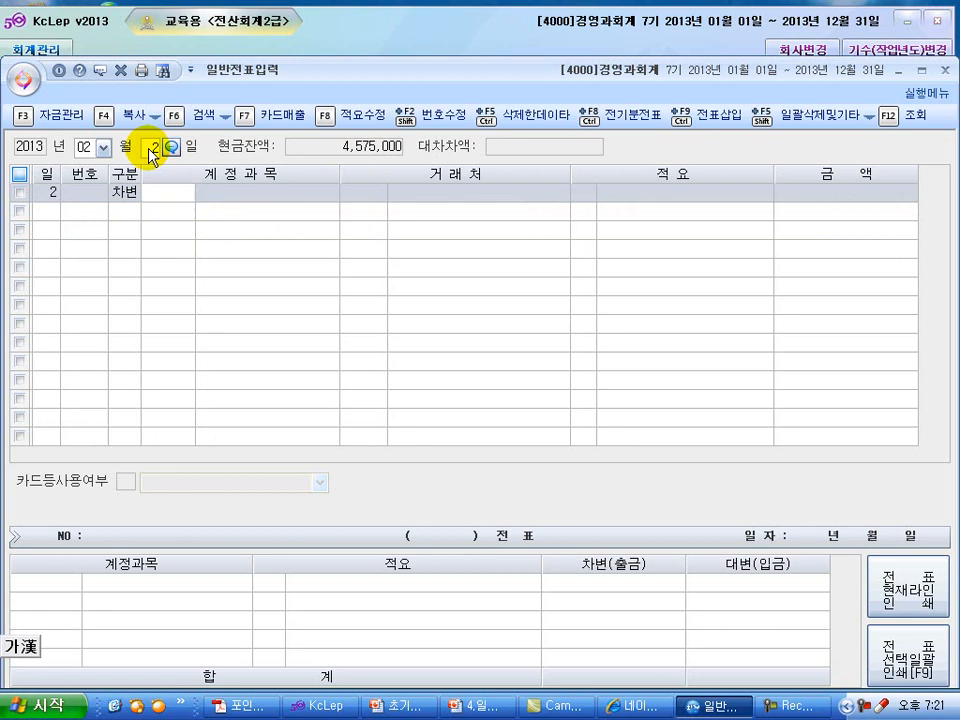
text(102)
key(Return)
key(Return)
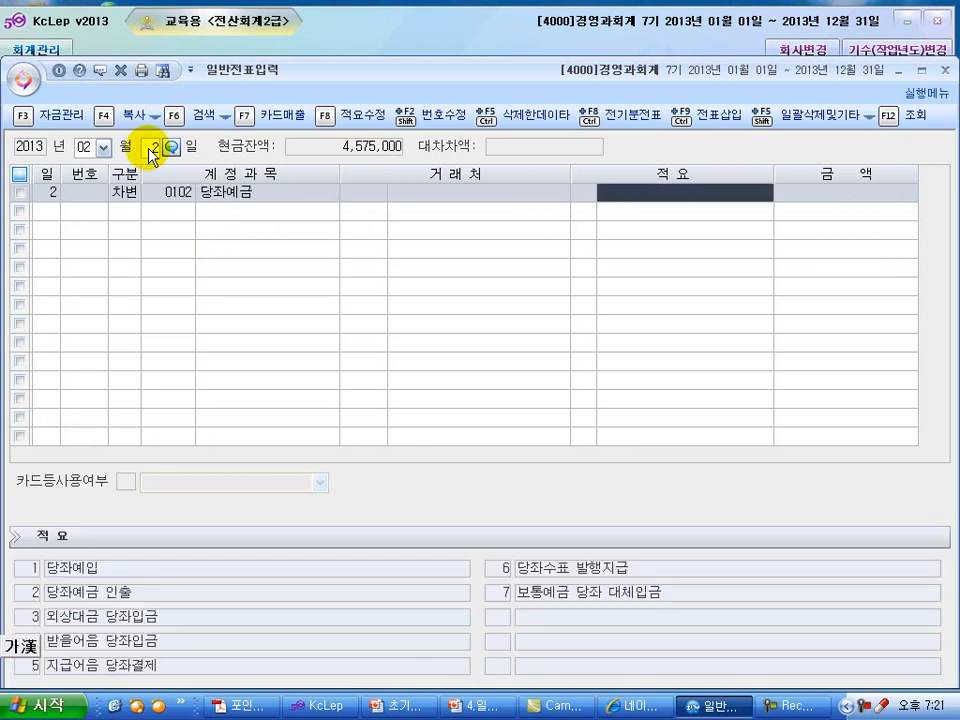
key(Return)
text(5000000)
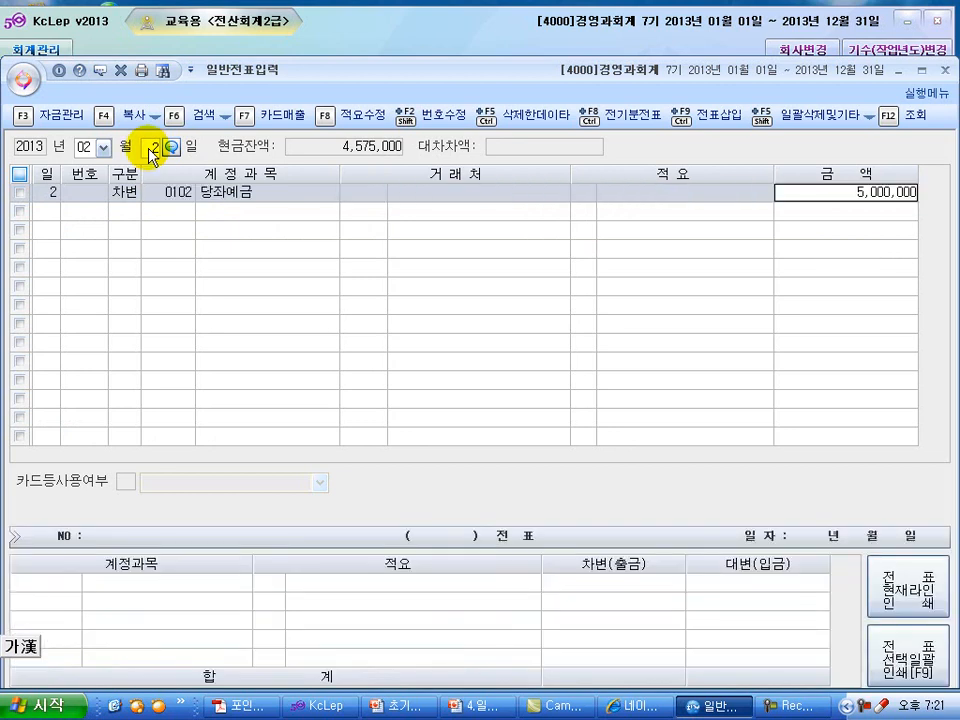
key(Return)
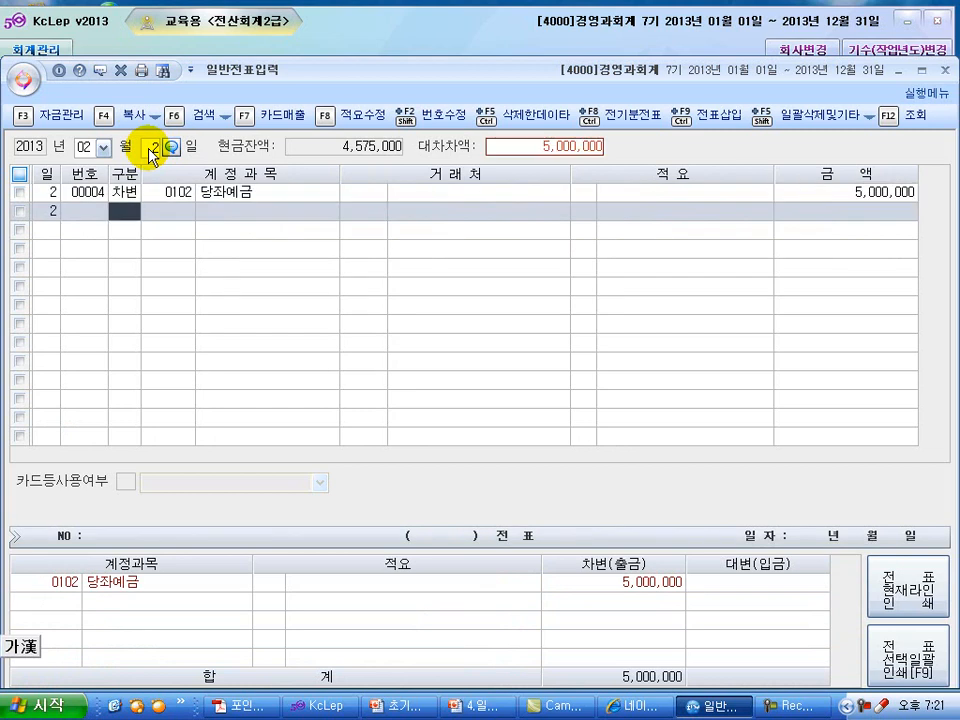
Step: Add a credit line for account 0108 외상매출금 with client (주)건일산업 and an amount of 5,000,000
text(4)
key(Return)
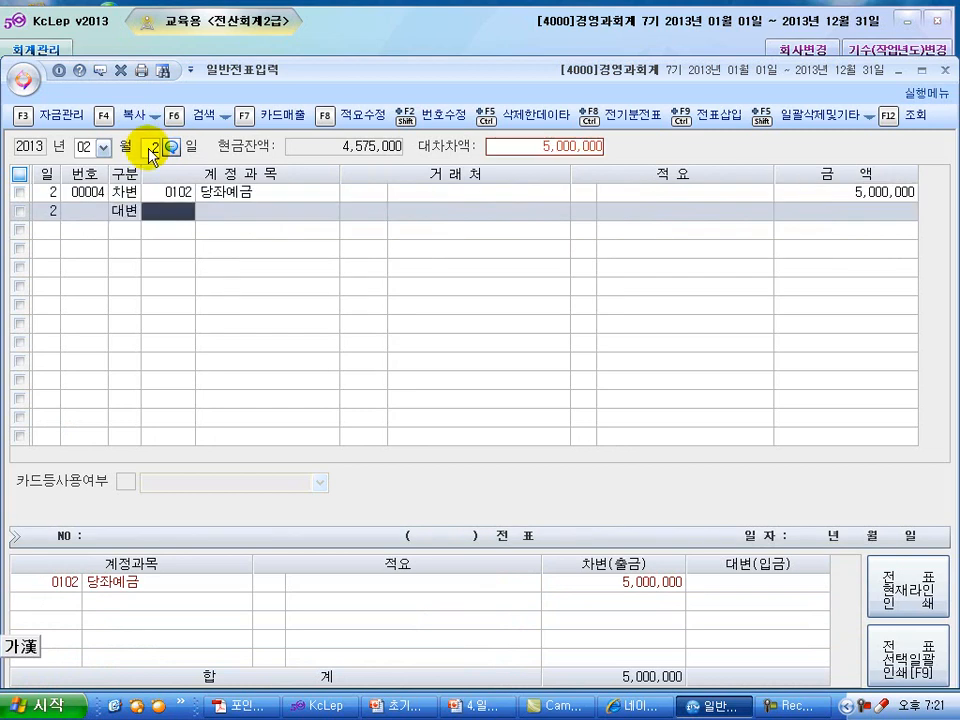
text(108)
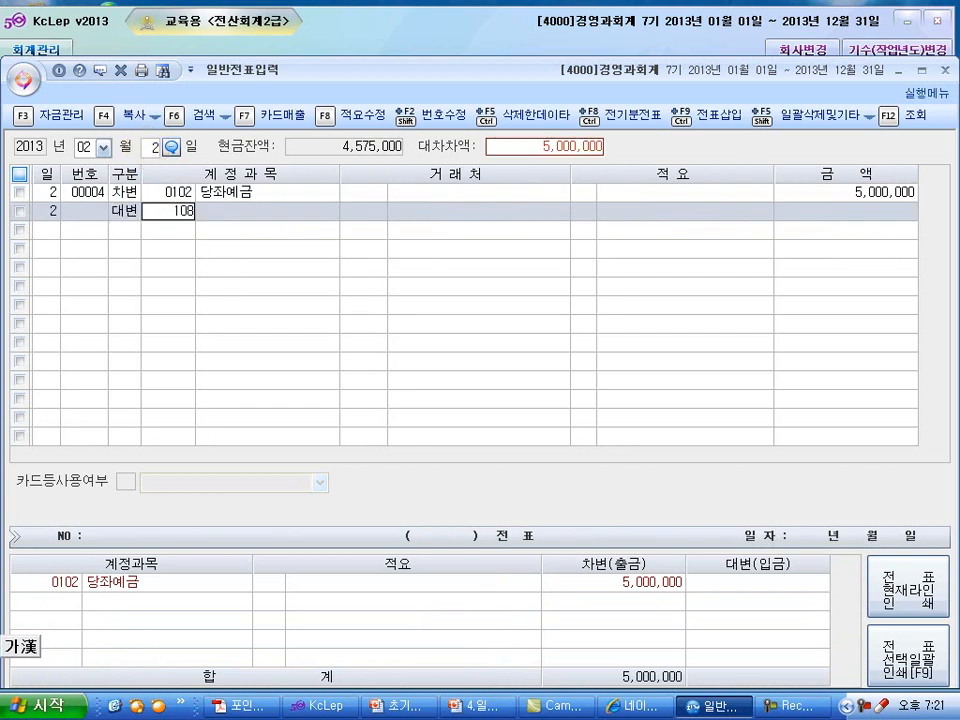
key(Return)
key(plus)
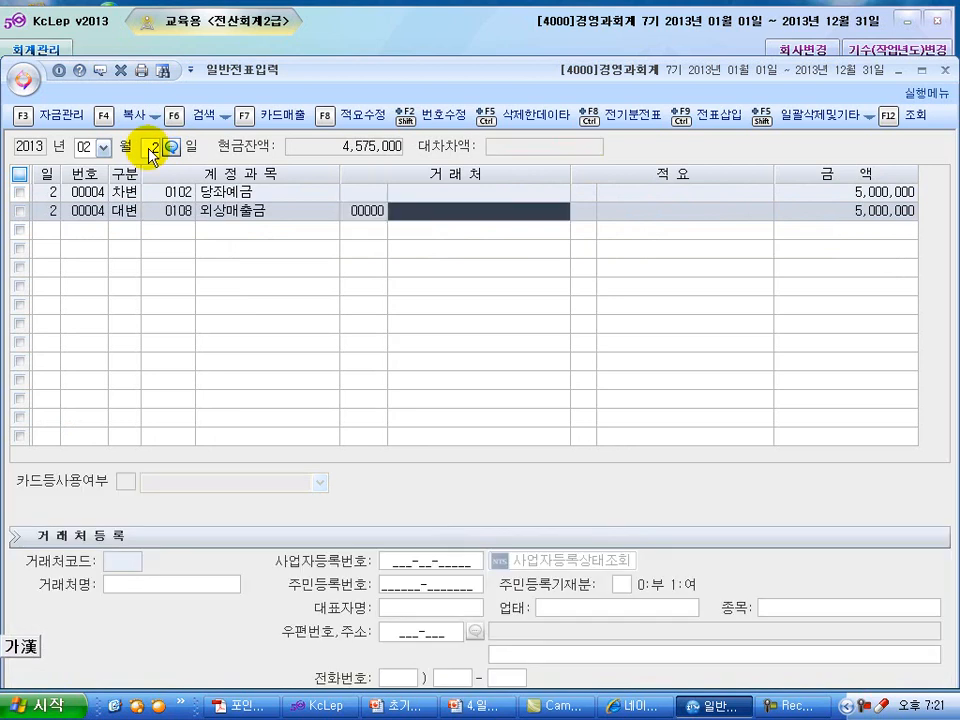
text(건이)
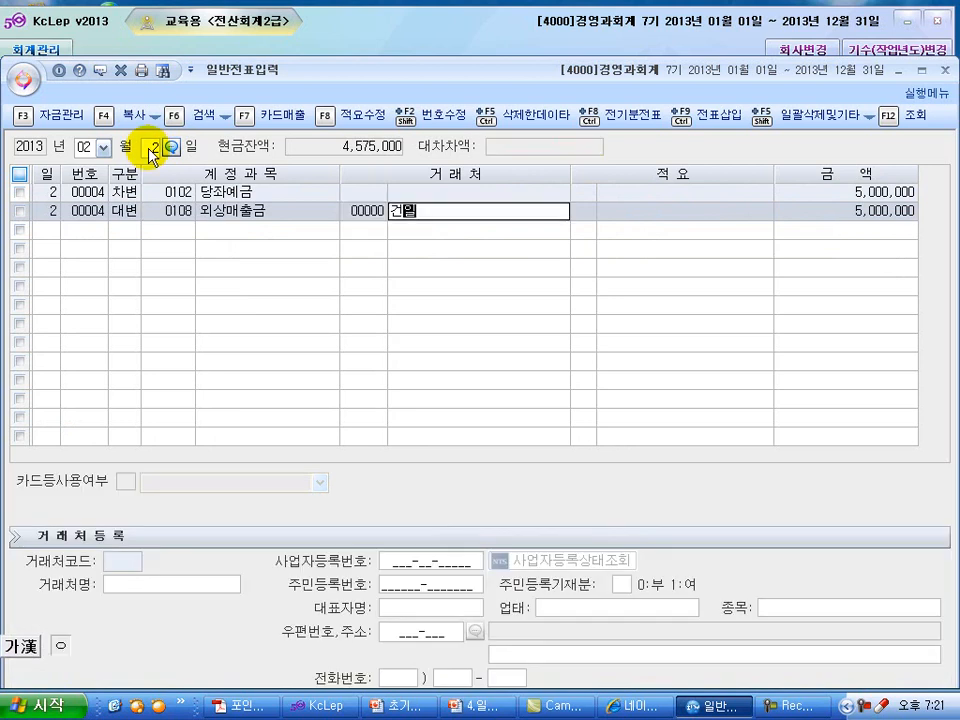
key(Return)
key(Escape)
key(Return)
key(Return)
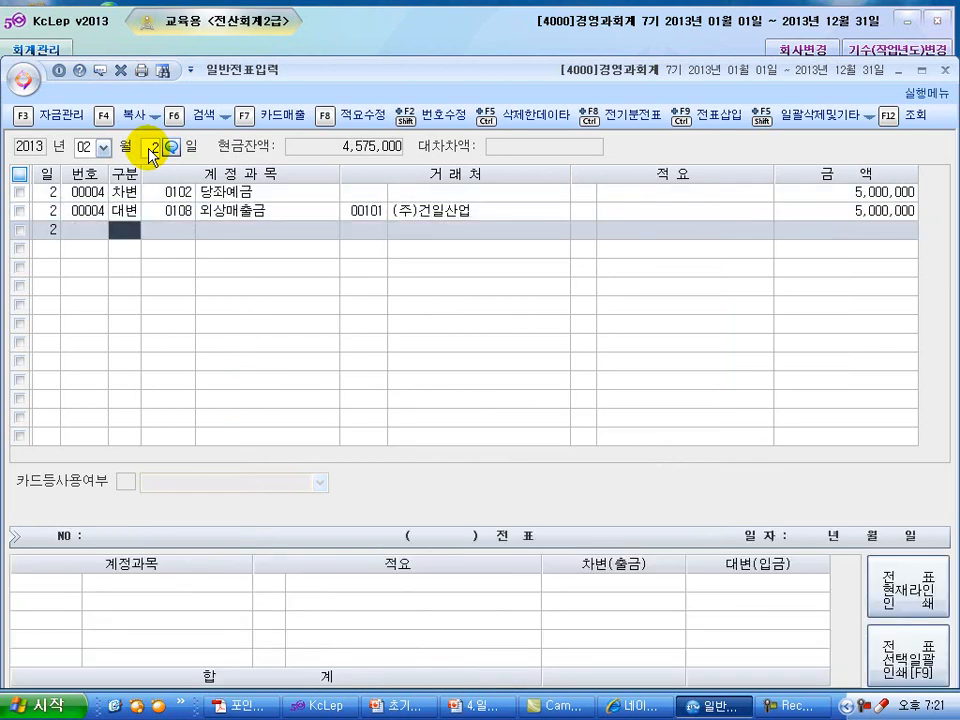
Step: Switch the voucher date to February 3 and start a debit line with account 0253 미지급금
click(150, 147)
text(3)
key(Return)
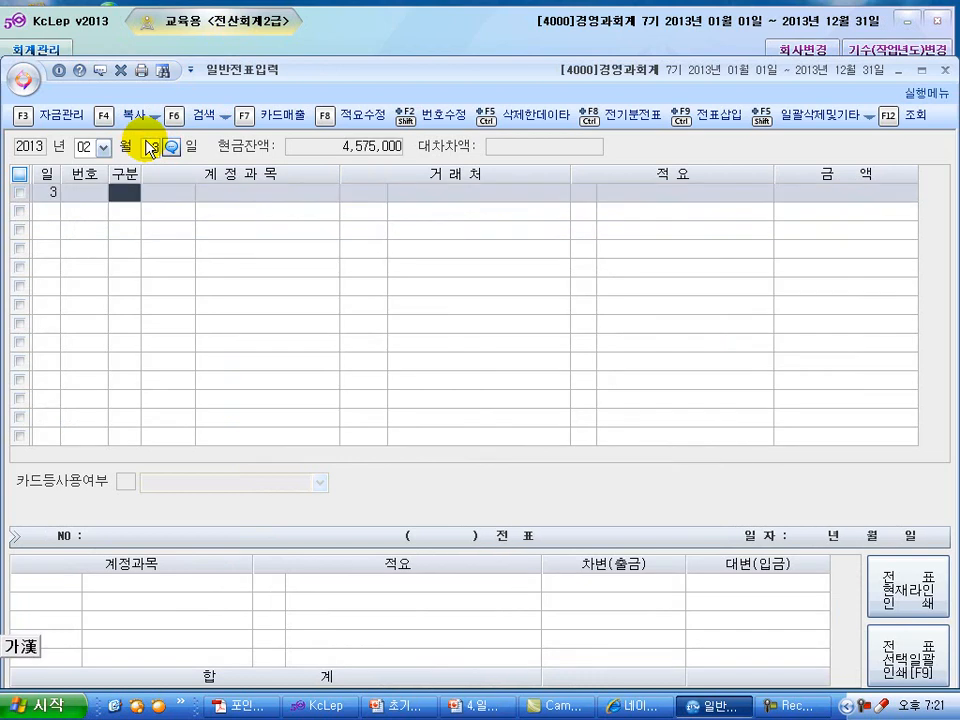
text(3)
key(Return)
text(미지)
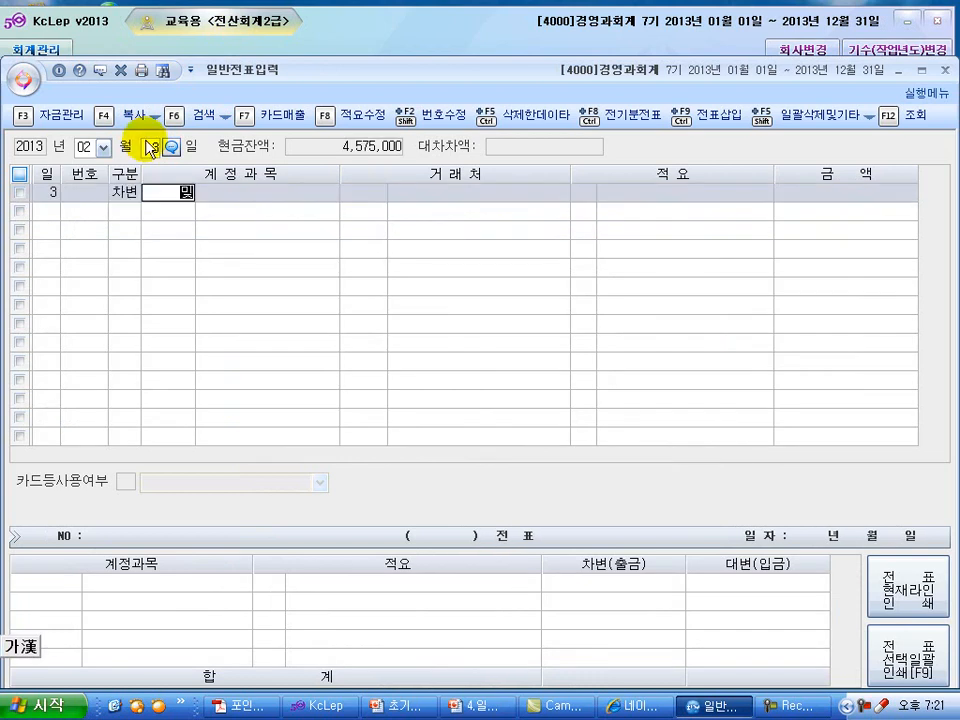
key(Return)
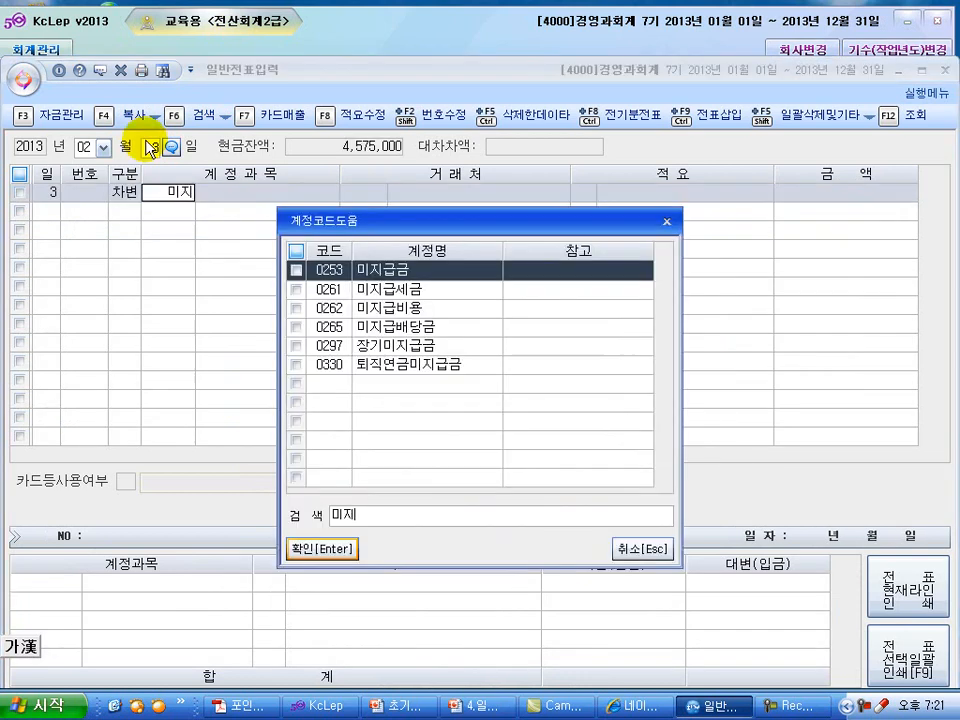
key(Return)
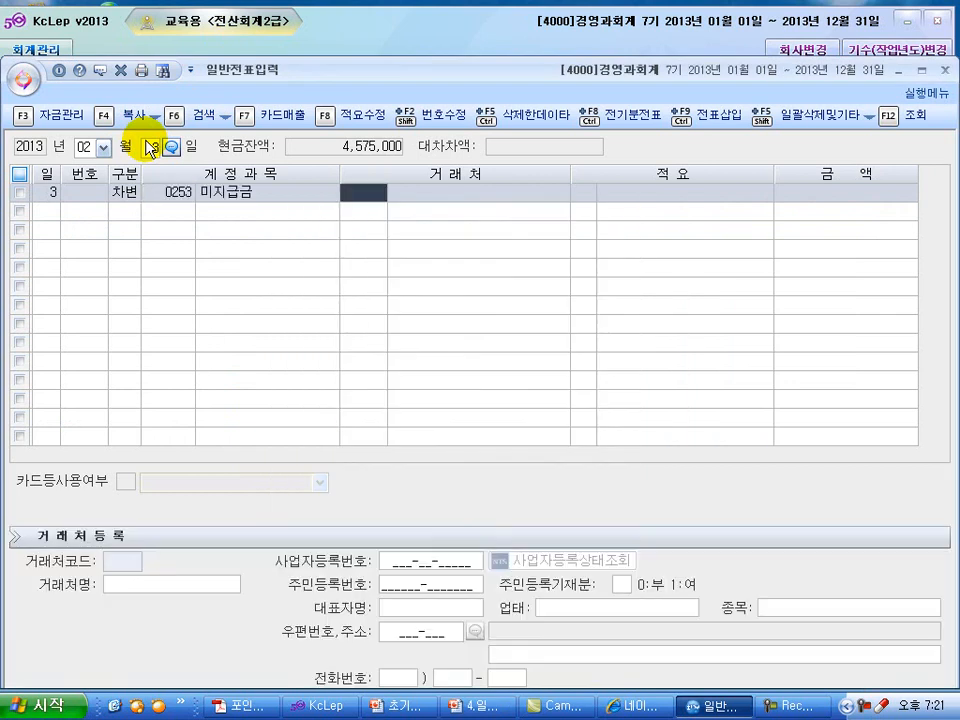
Step: Assign client 신진자동차 to the 미지급금 debit line and set its amount to 1,000,000
key(Return)
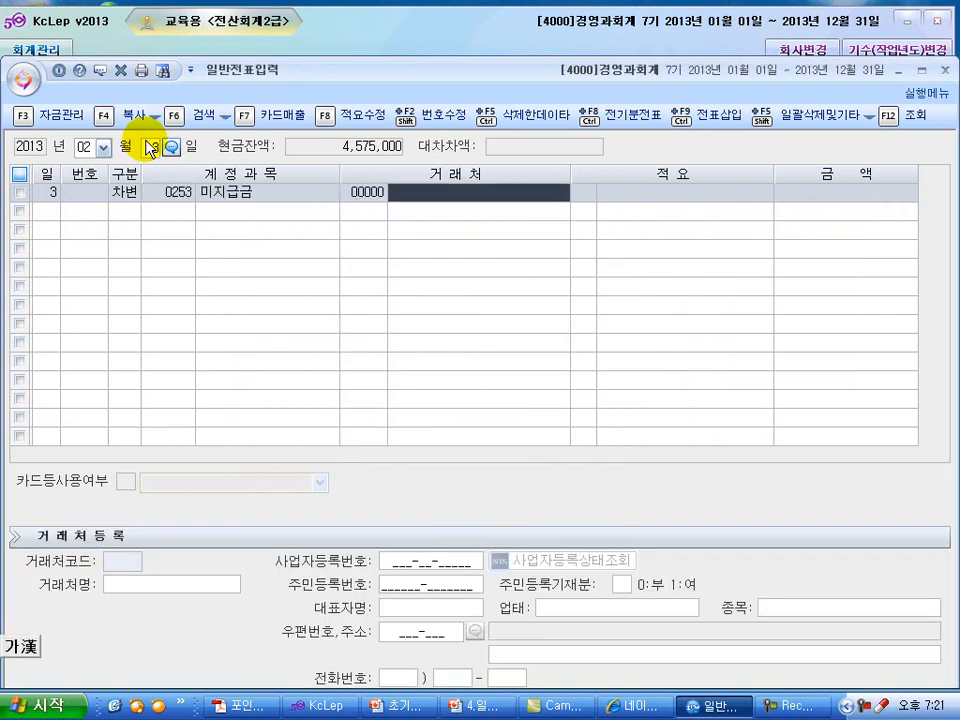
text(시)
text(진)
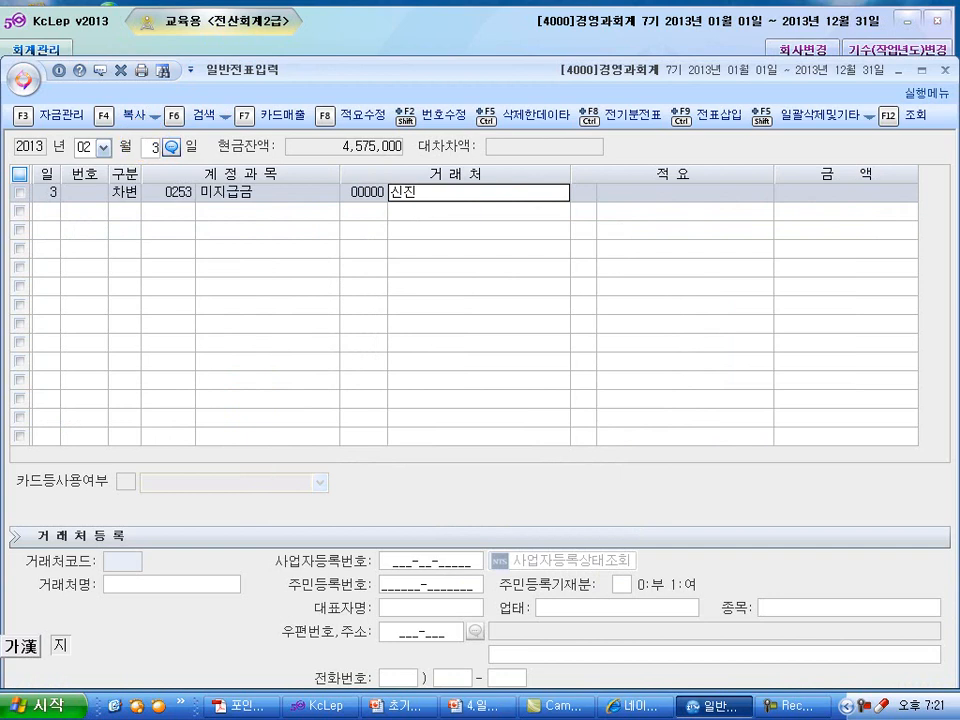
key(Return)
key(Return)
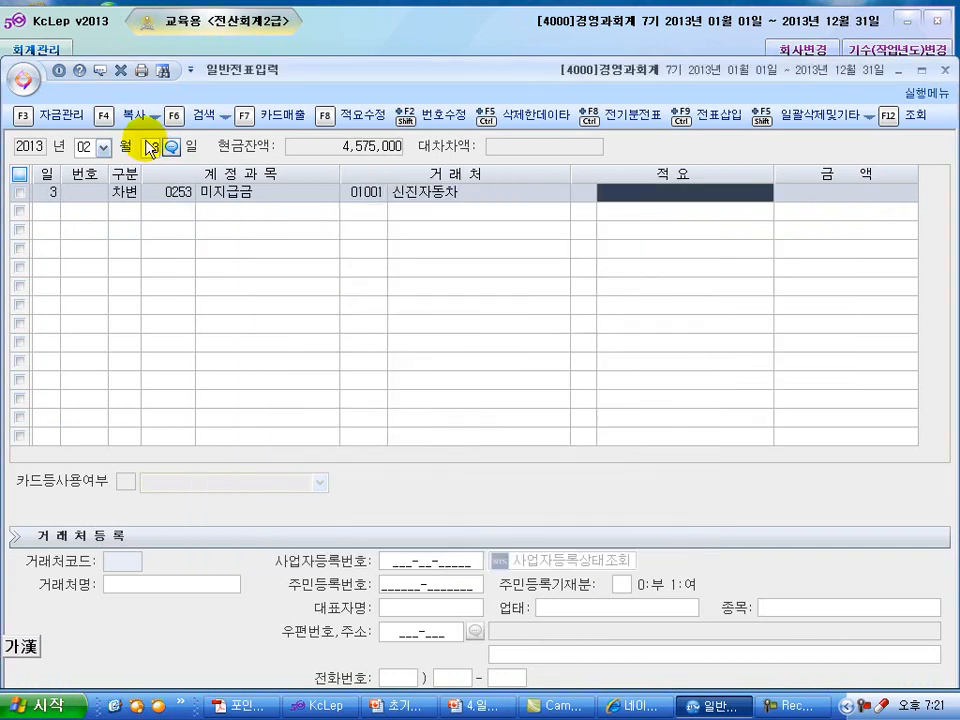
key(Return)
text(1000)
key(Return)
Step: Add a credit line for account 0102 당좌예금 of 1,000,000 to the February 3 voucher
text(4)
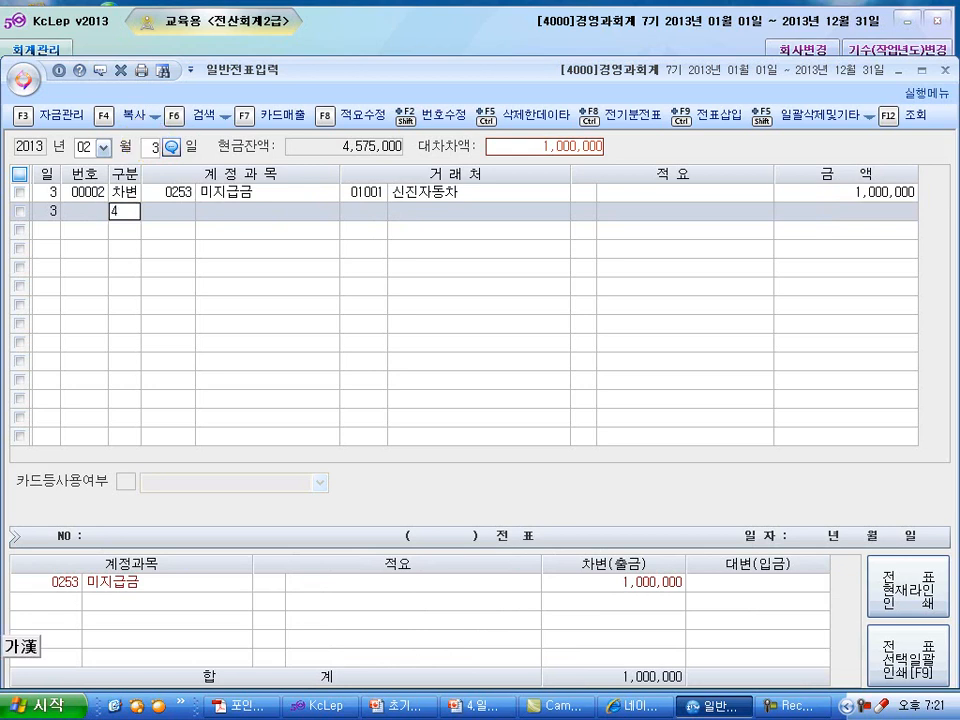
key(Return)
text(102)
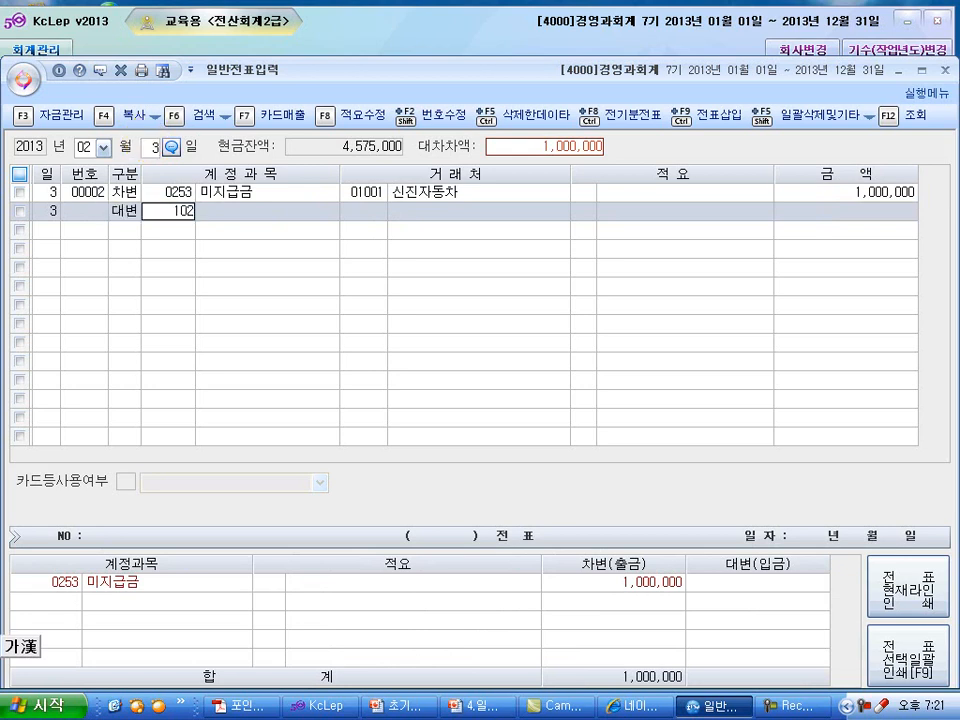
key(Return)
key(Return)
key(Return)
key(Return)
key(Return)
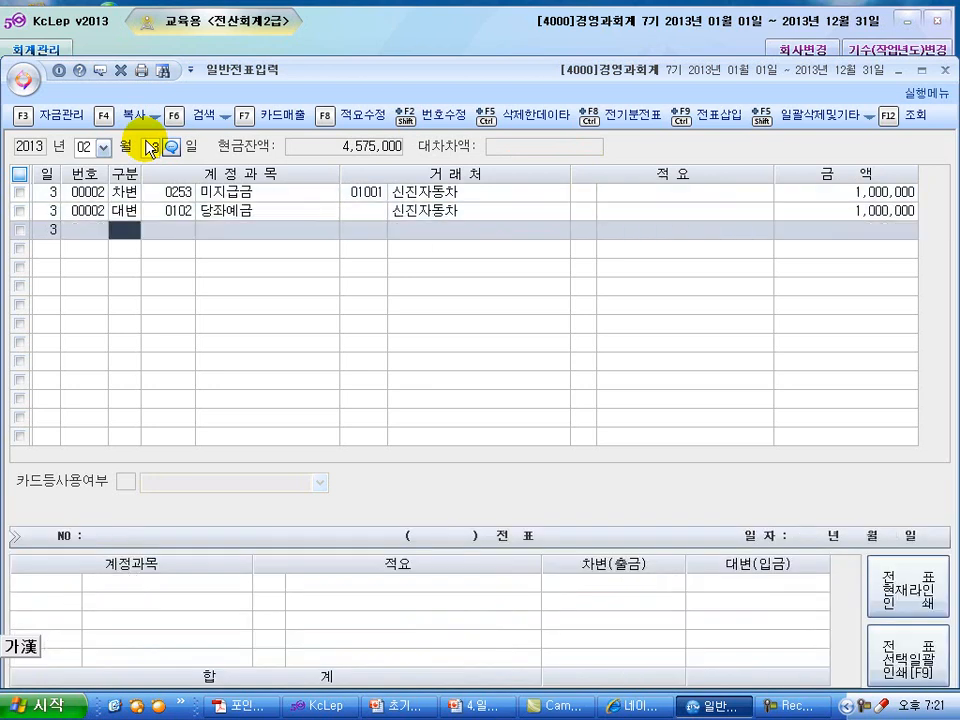
Step: Switch the voucher date to February 4 and enter a debit line for account 0101 현금 of 1,000,000
click(150, 147)
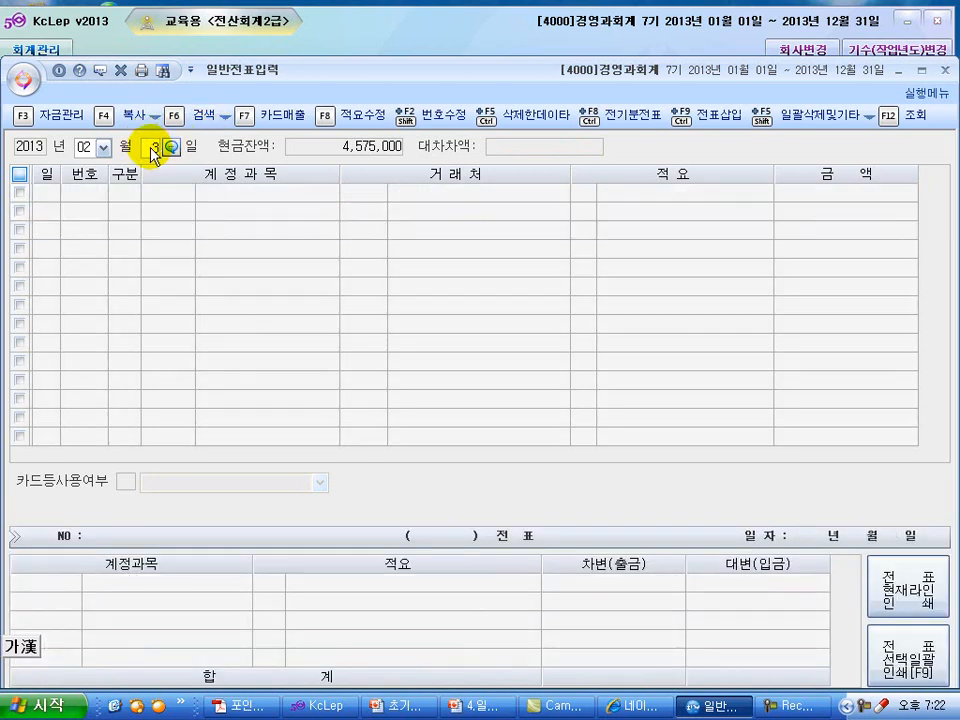
text(4)
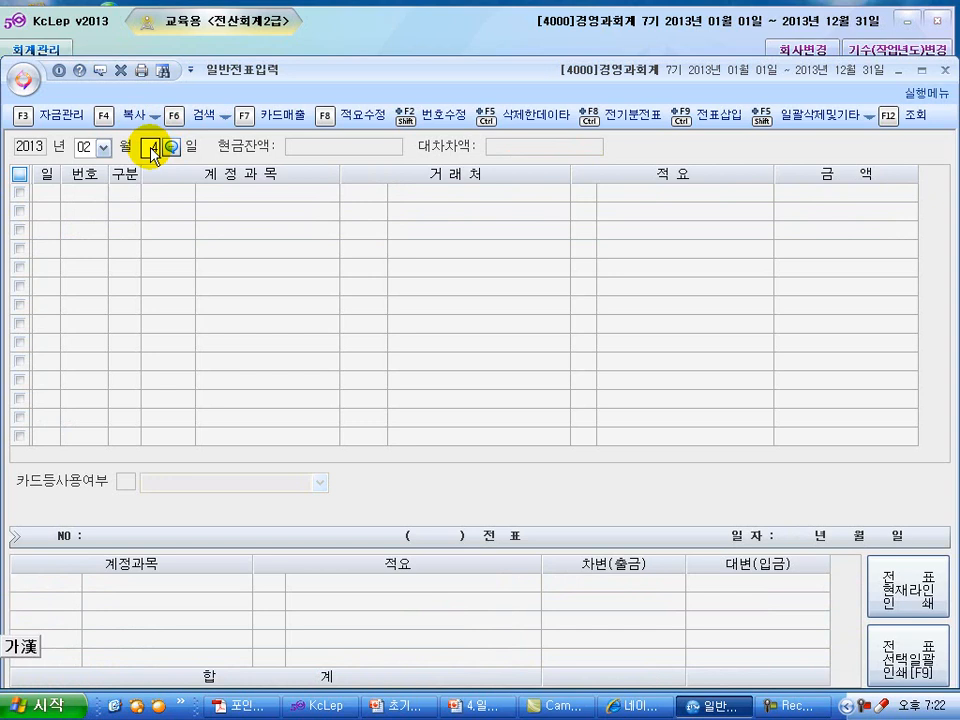
key(Return)
text(3)
key(Return)
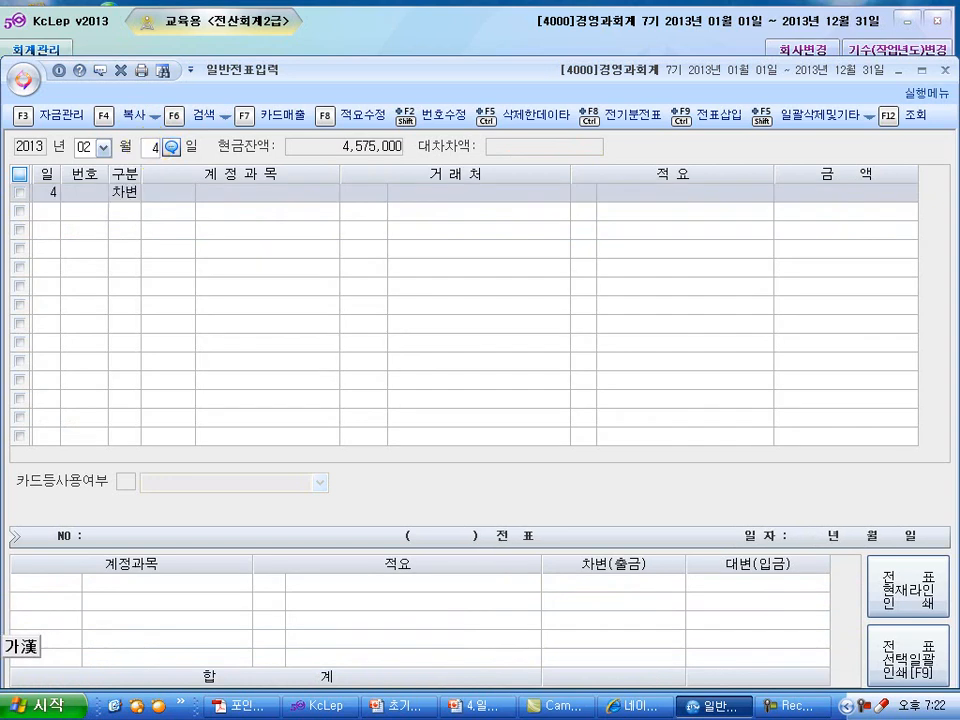
text(101)
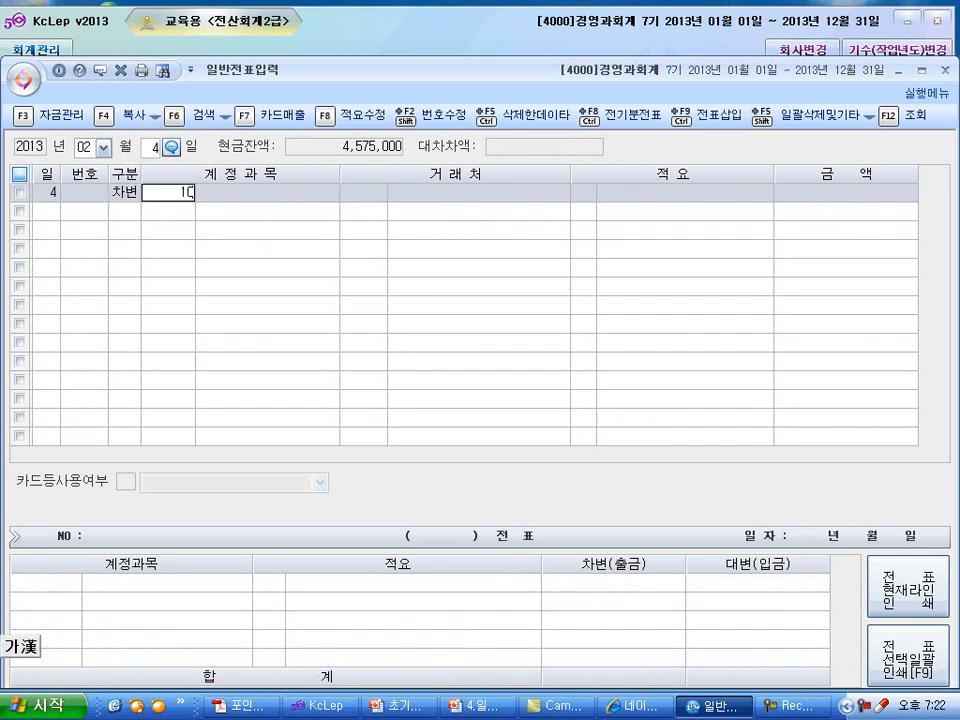
key(Return)
key(Return)
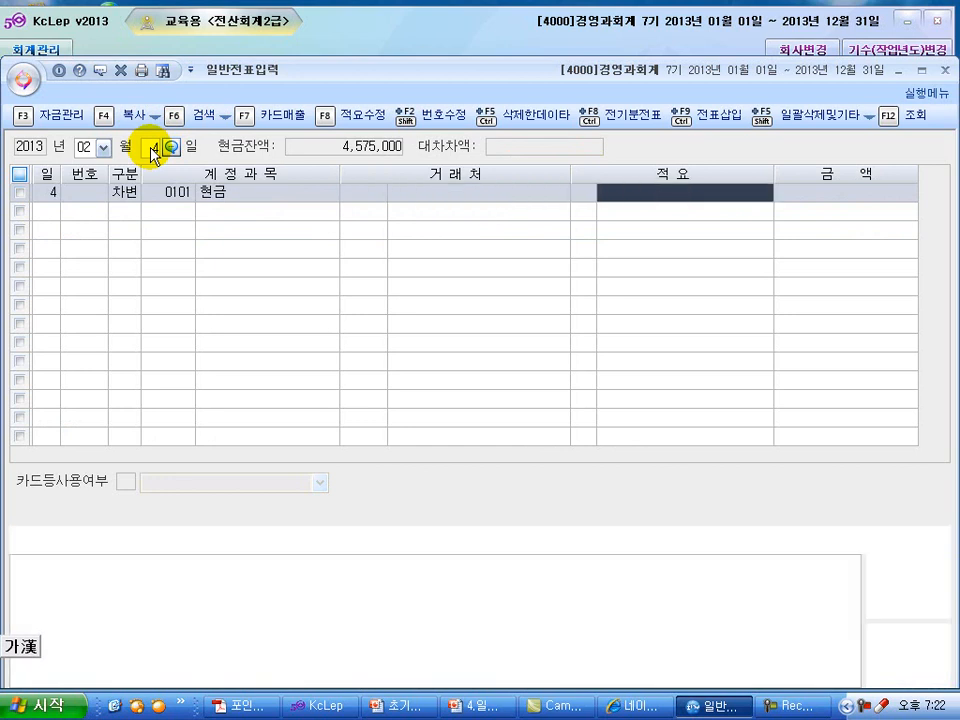
key(Return)
text(1000)
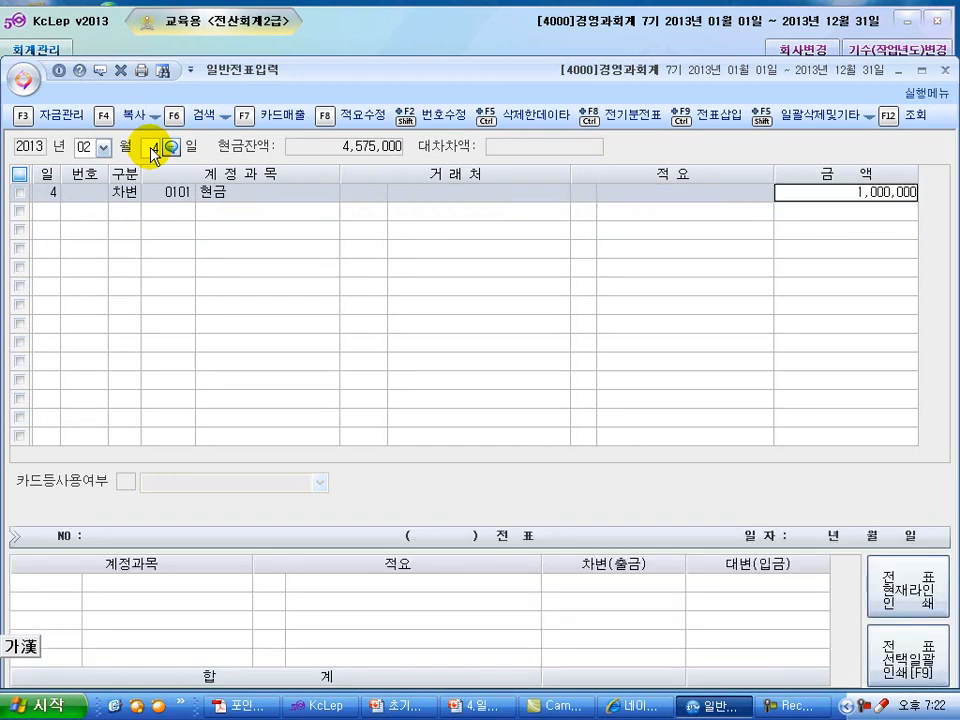
key(Return)
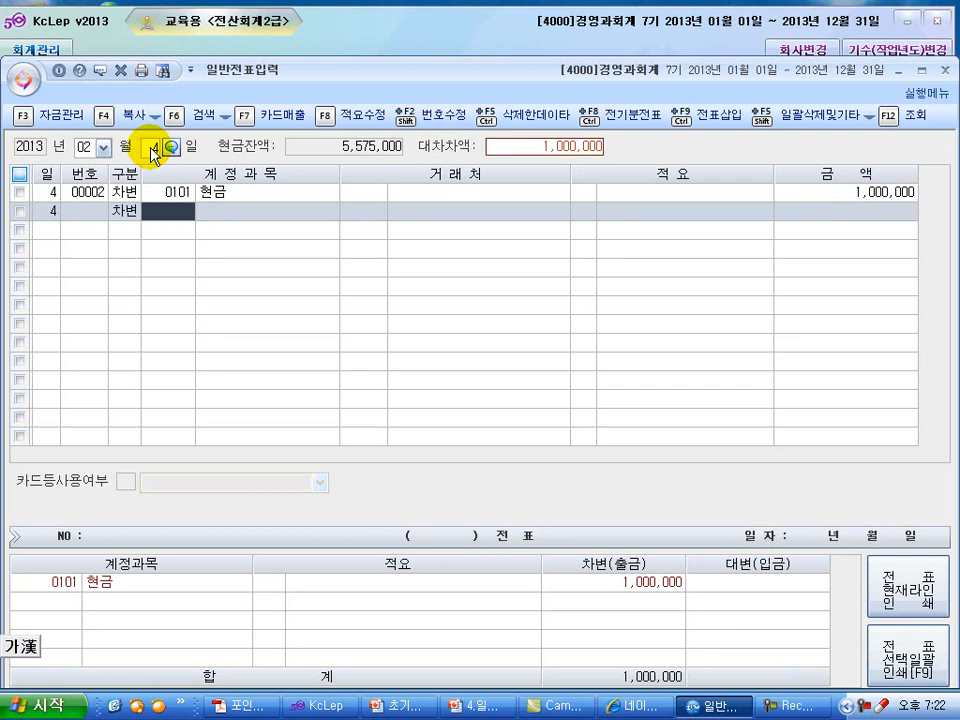
Step: Add a debit line for account 0110 받을어음 with client 삼표상사 and amount 4,000,000 to the February 4 voucher
text(110)
key(Return)
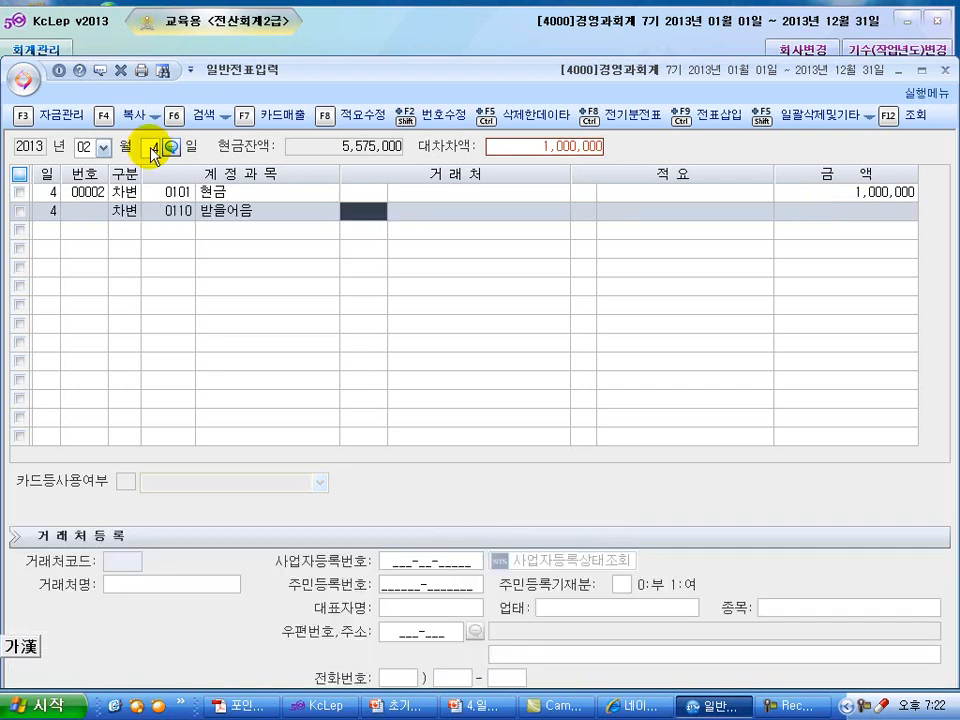
key(Return)
text(삼표)
key(Return)
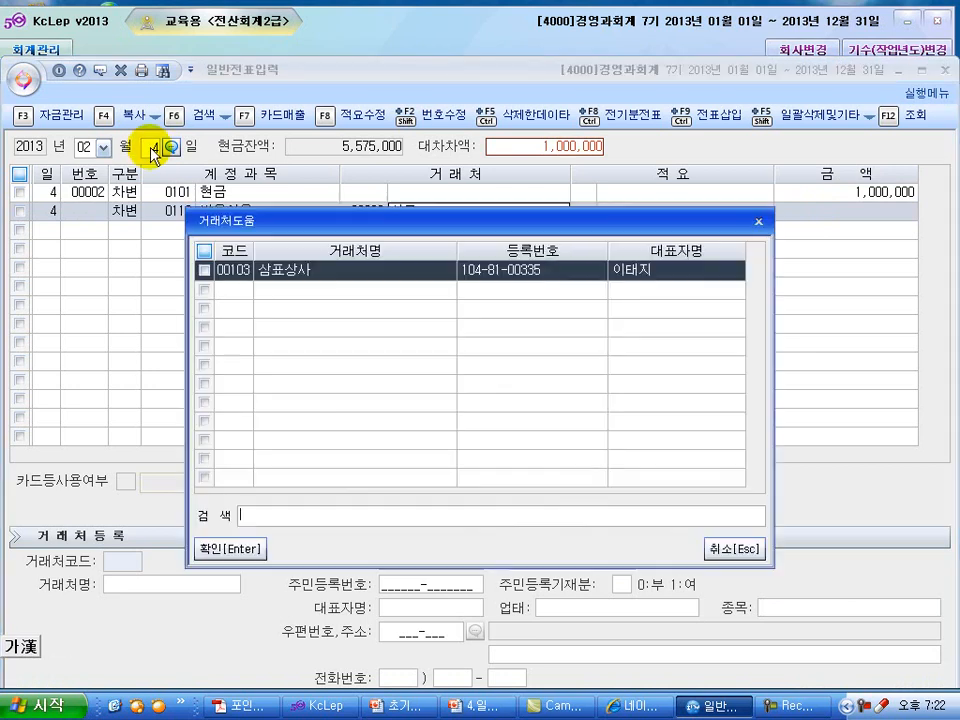
key(Return)
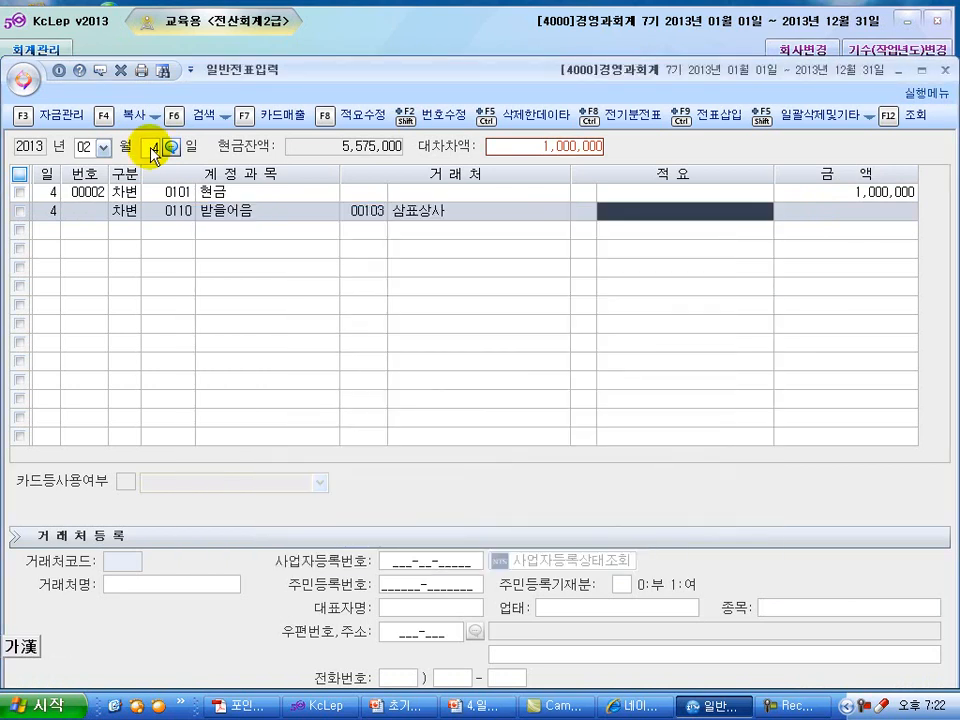
key(Return)
text(4000000)
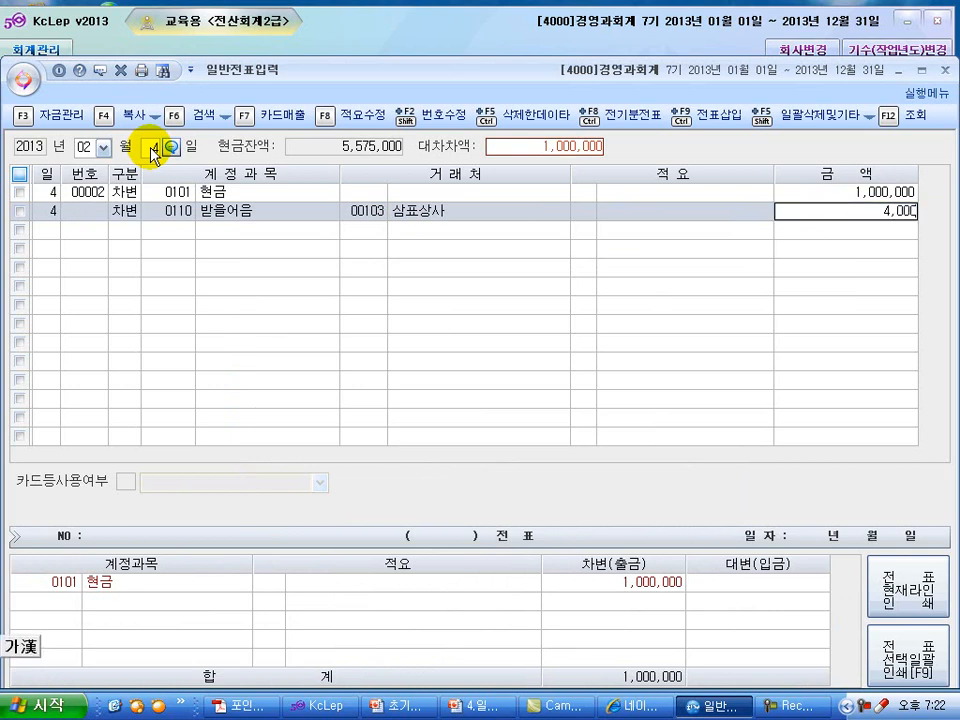
key(Return)
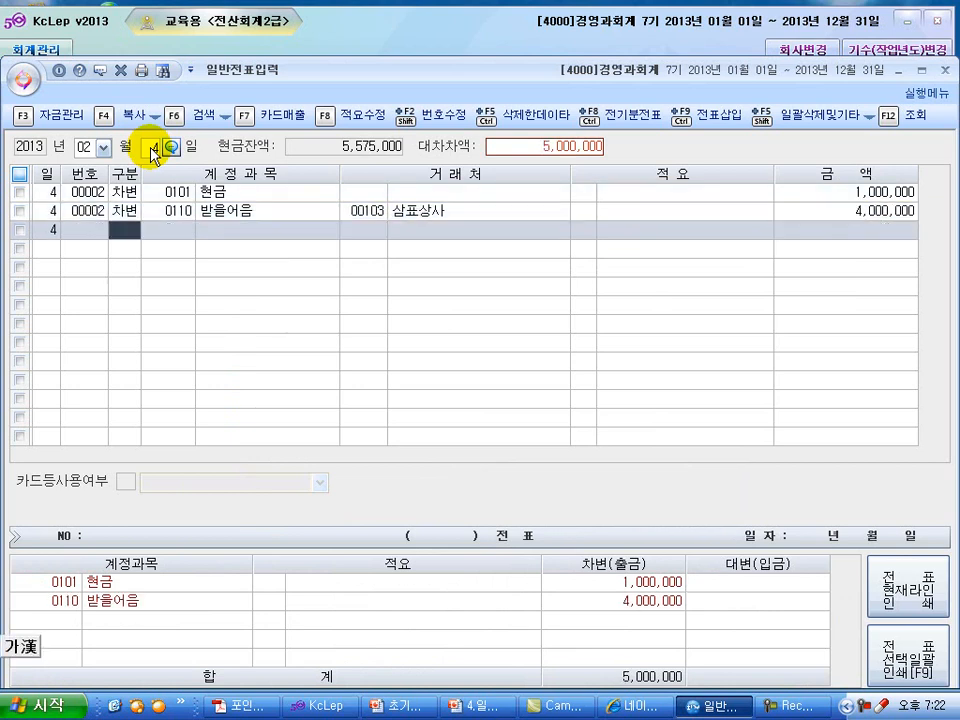
Step: Add a credit line for account 0108 외상매출금 with client 00103 삼표상사 and amount 5,000,000 to the February 4 voucher
text(4)
key(Return)
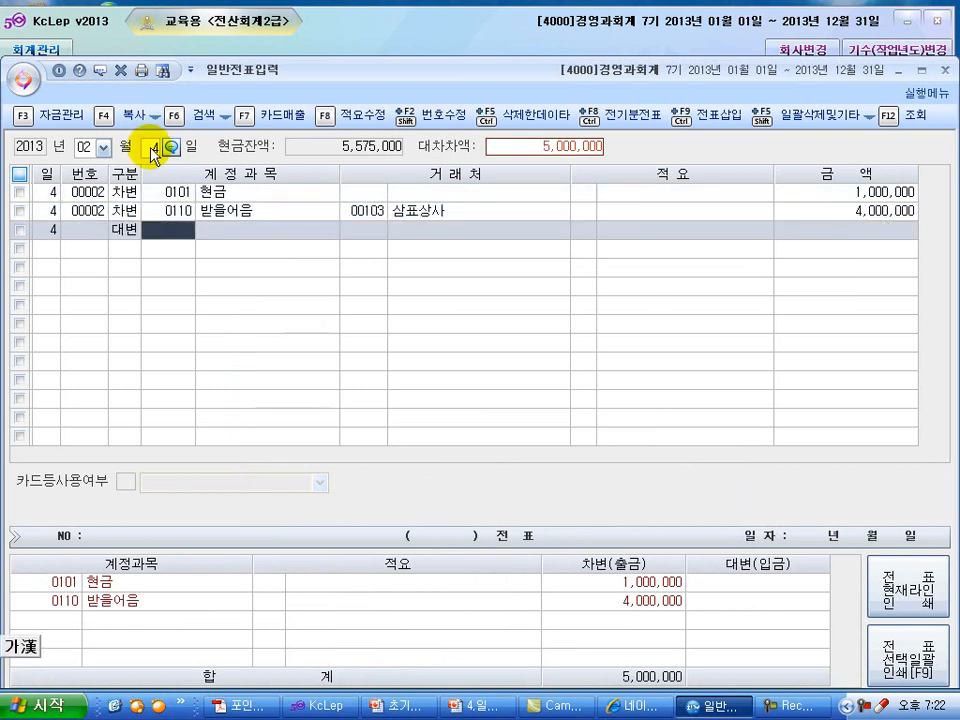
text(108)
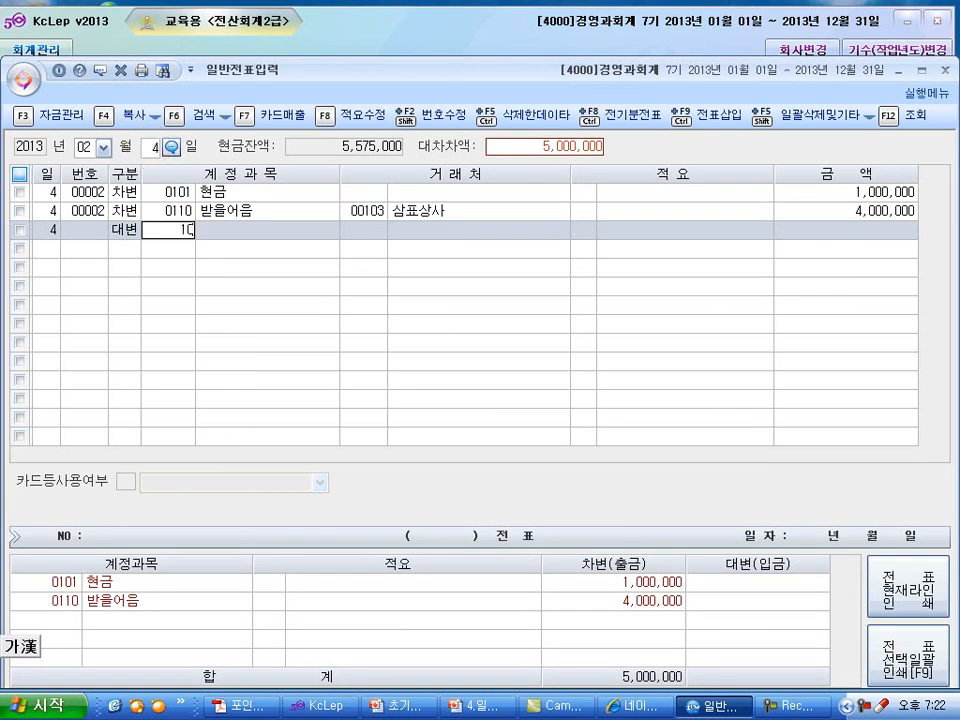
key(Return)
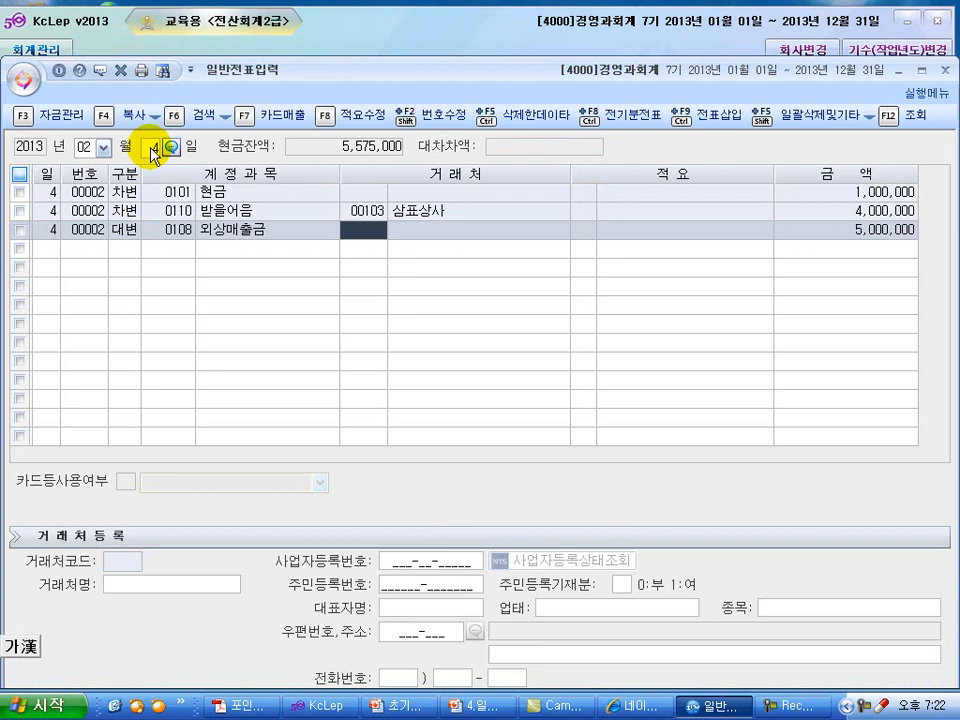
text(103)
key(Return)
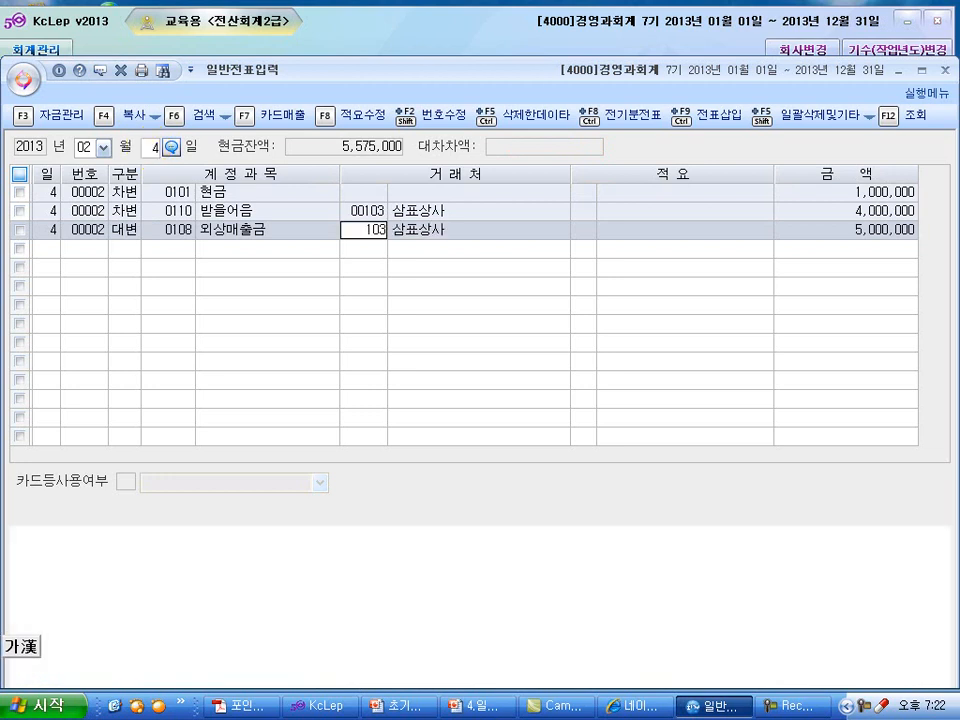
key(Return)
key(Return)
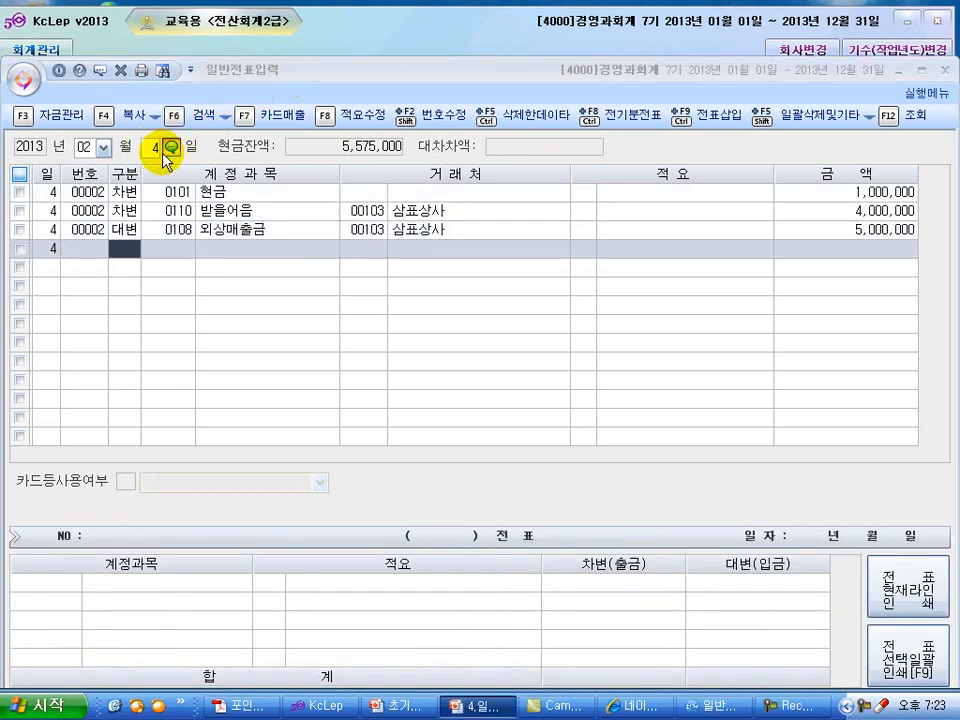
Step: Switch the voucher date to February 5 and start a debit line with account 0146 상품
click(155, 152)
text(5)
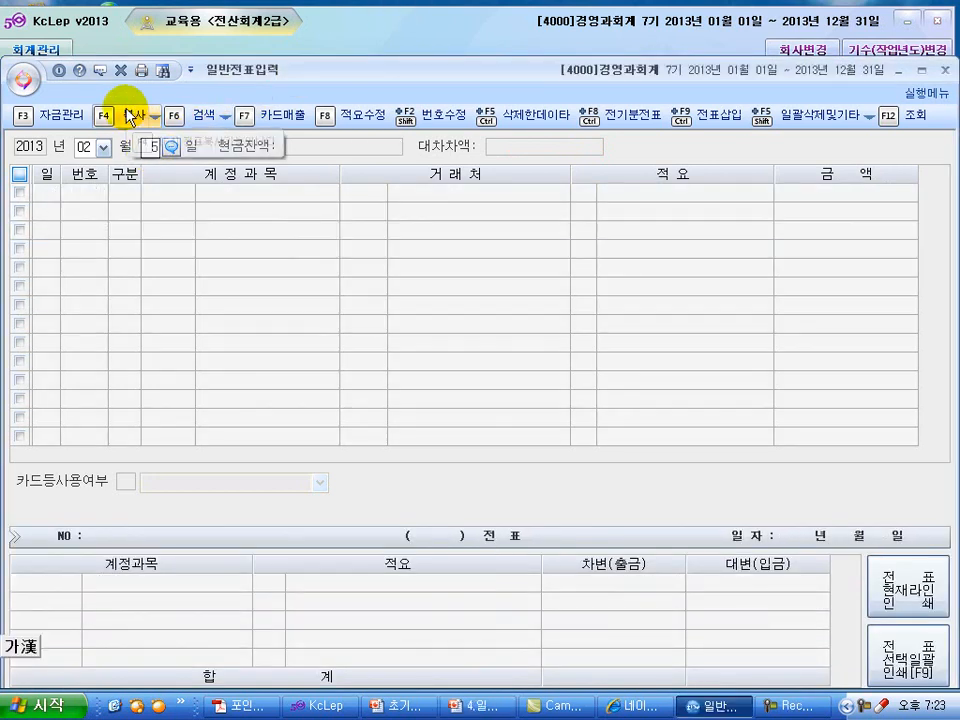
key(Return)
text(3)
key(Return)
text(0146)
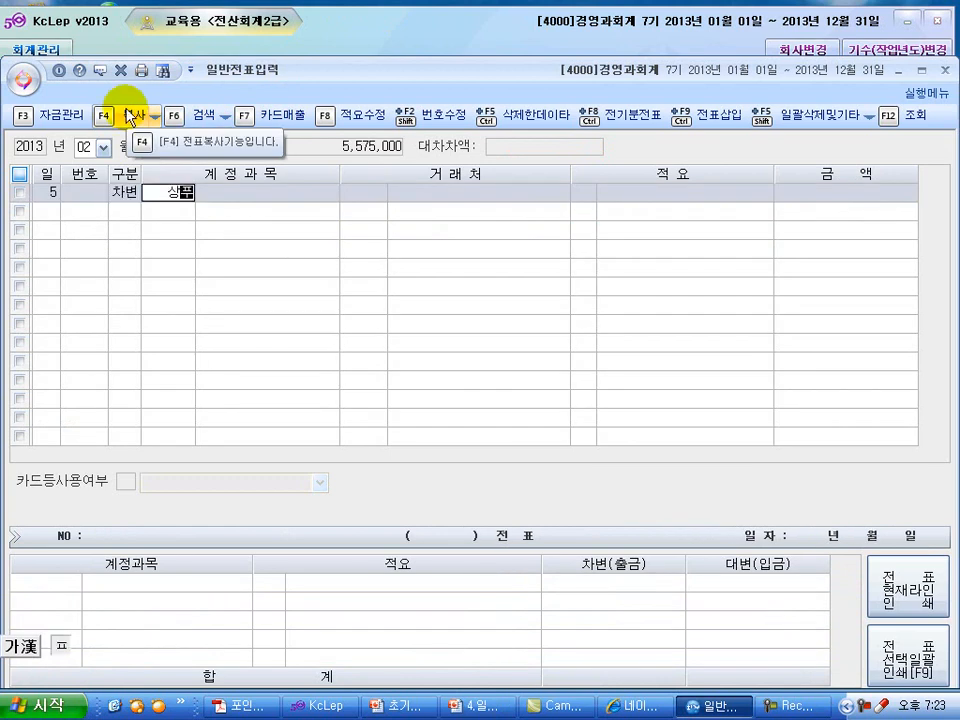
key(Return)
key(Return)
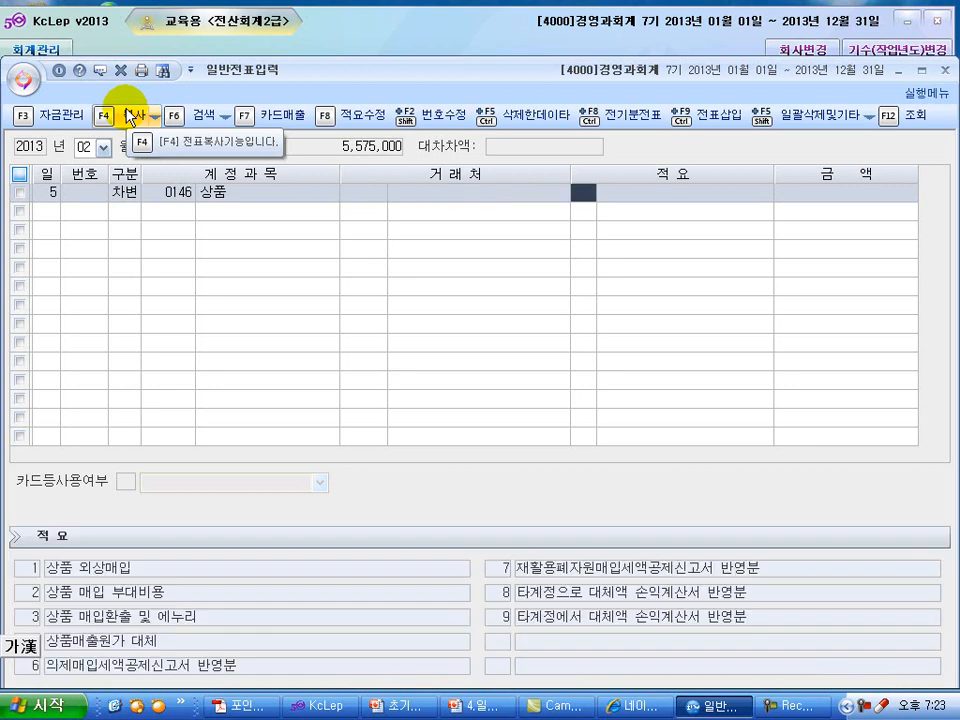
Step: Set the 상품 debit line's amount to 5,000,000, leaving the client and description blank
key(Return)
text(5000000)
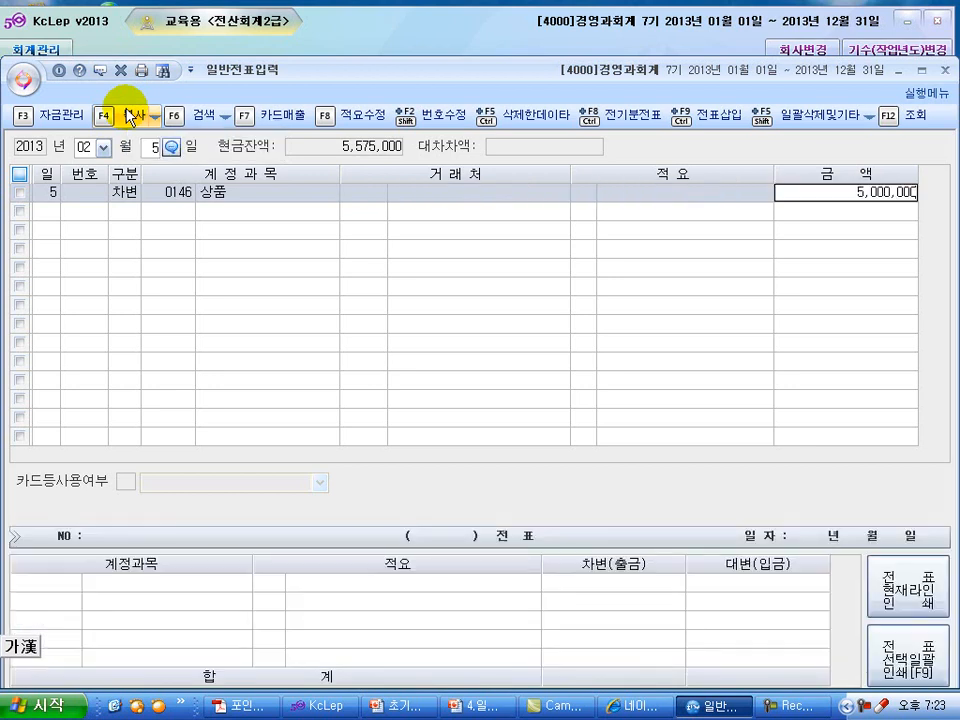
key(Return)
key(Return)
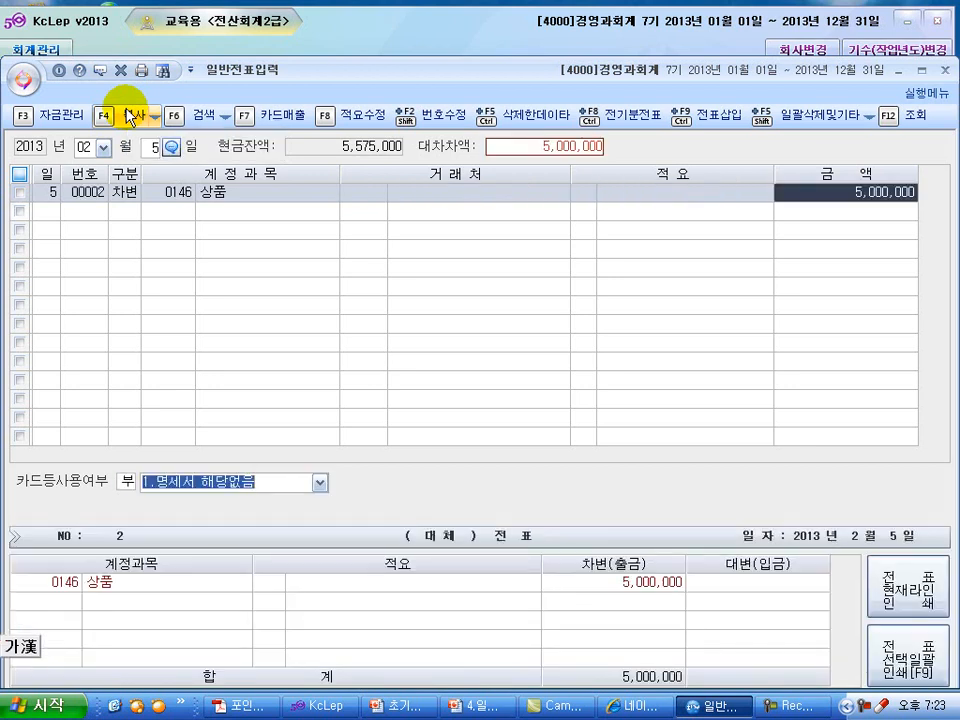
key(Return)
Step: Add a credit line for account 0101 현금 of 1,000,000 to the February 5 voucher
text(4)
key(Return)
text(101)
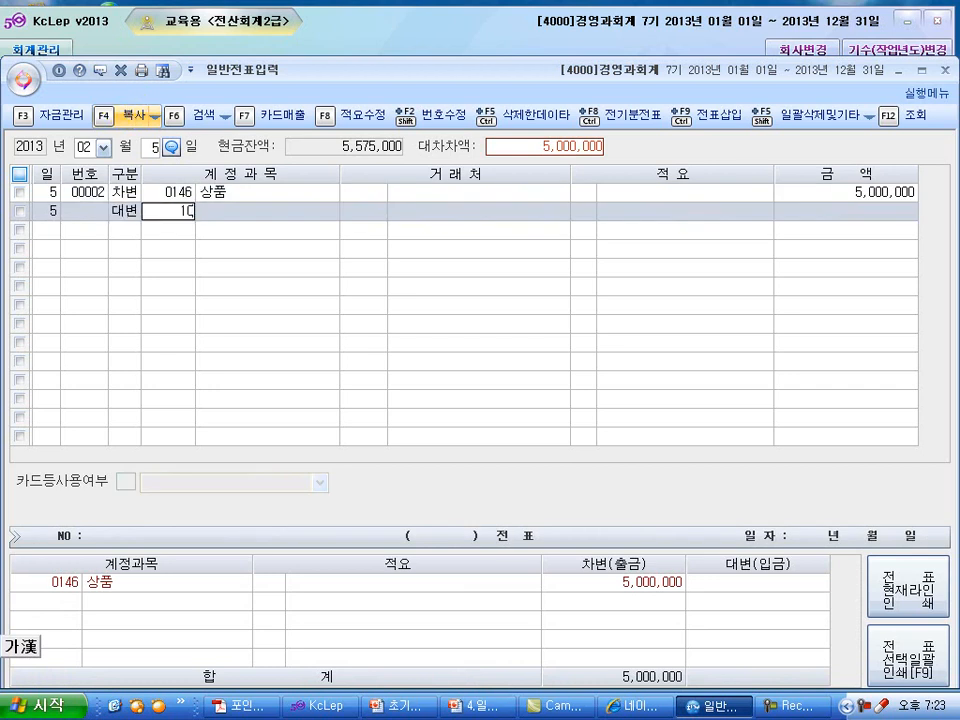
key(Return)
key(Return)
key(Return)
key(Return)
text(1000000)
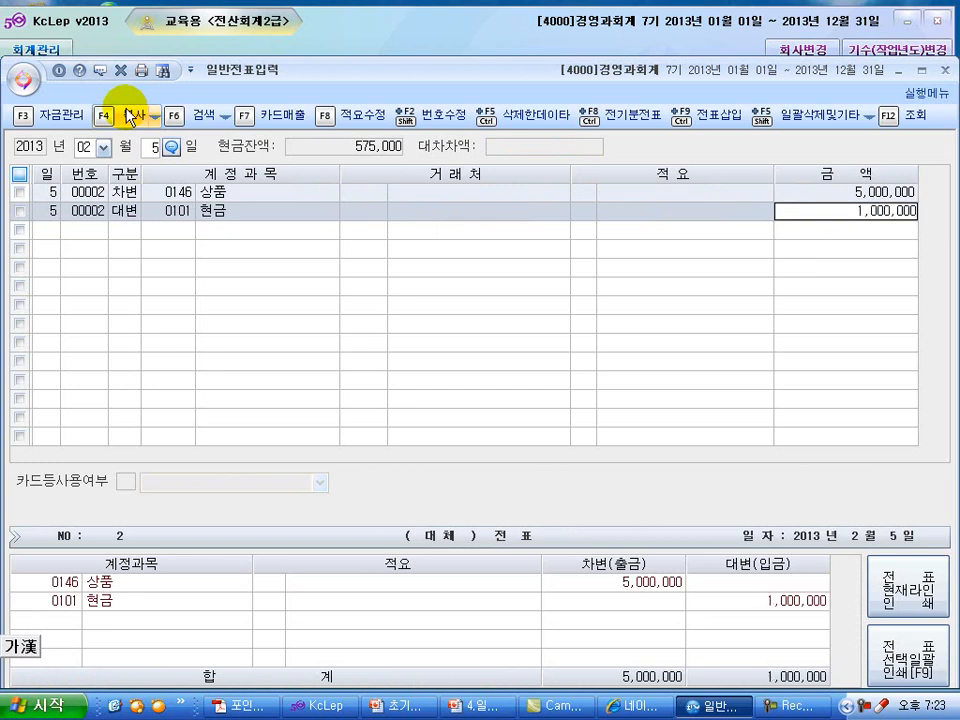
key(Return)
Step: Add a credit line to the February 5 voucher, looking up 외상 and choosing account 0251 외상매입금, for 4,000,000
text(4)
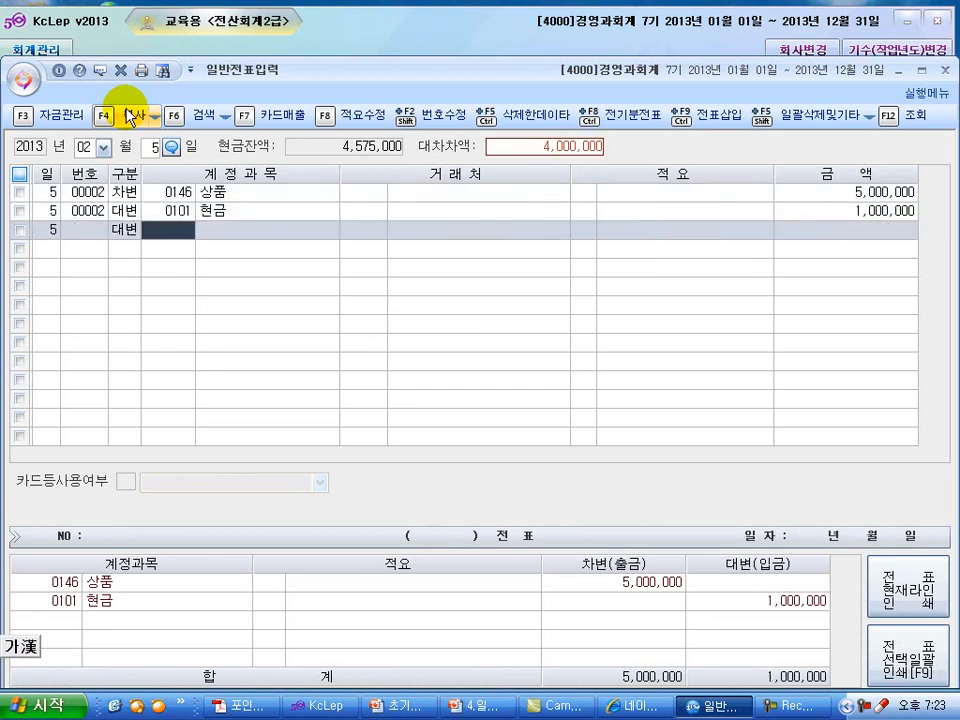
text(외상)
key(Return)
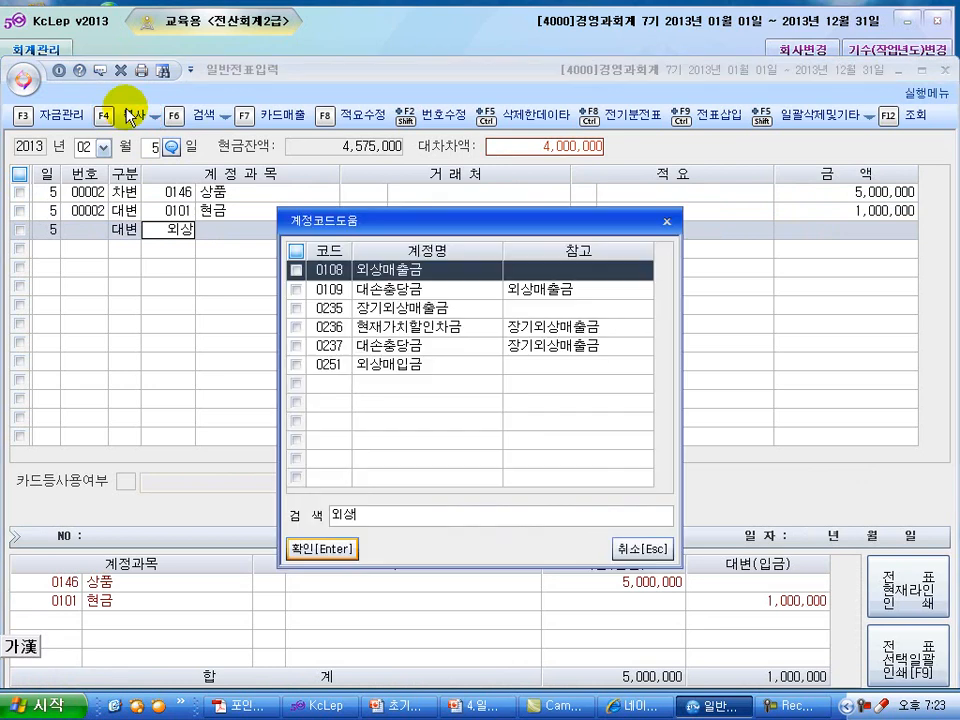
key(Down)
key(Down)
key(Down)
key(Down)
key(Down)
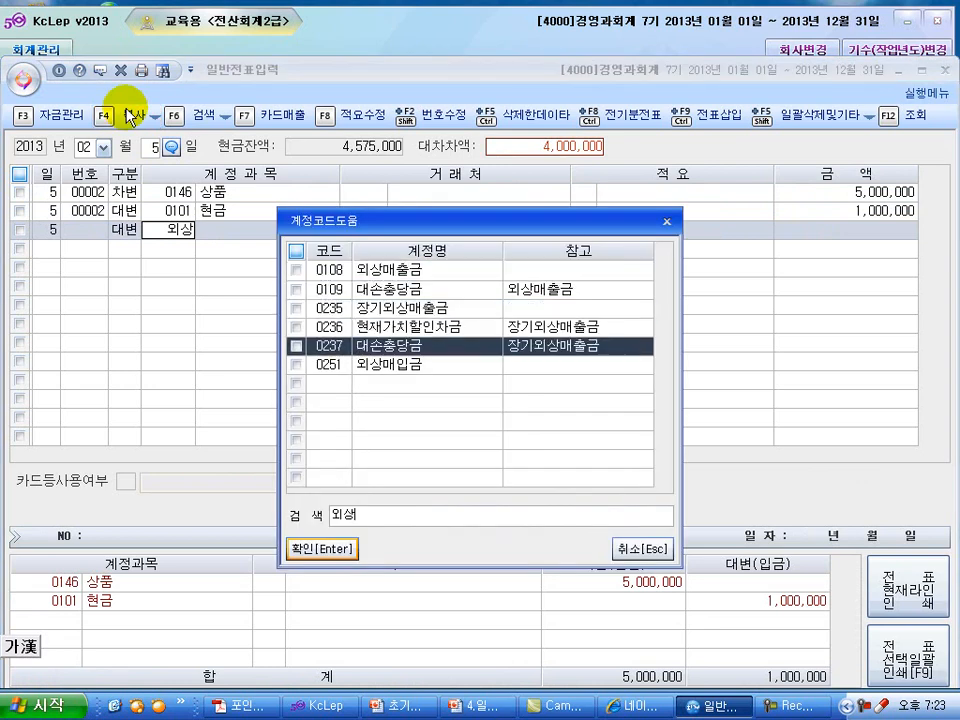
key(Return)
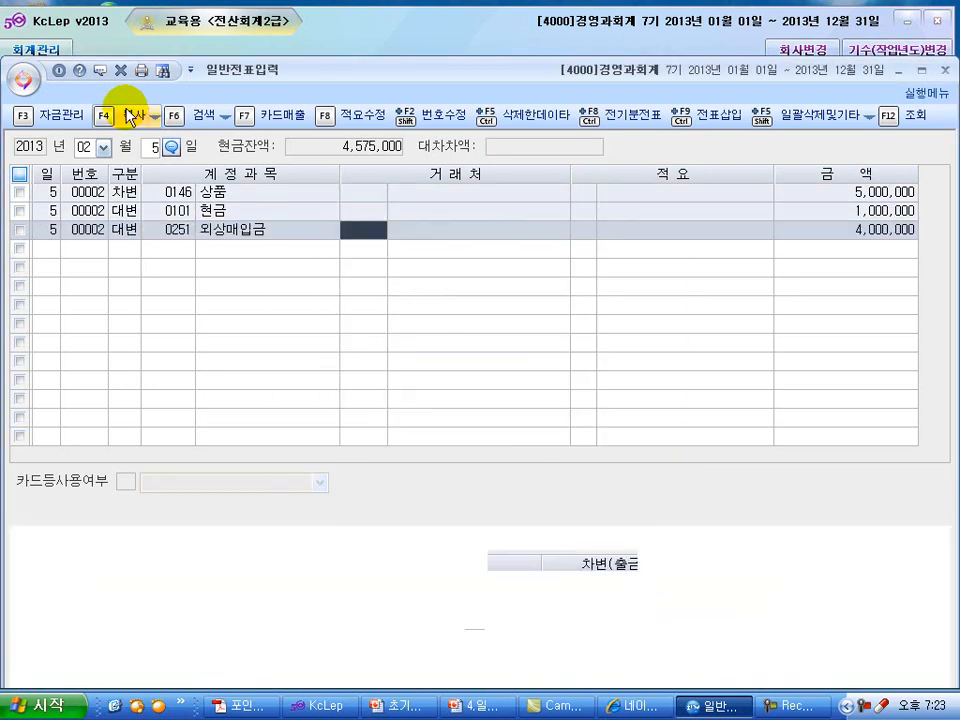
Step: Look up the client by the name fragment 영푸 and assign it to the 외상매입금 credit line
text(00000)
key(Return)
text(영)
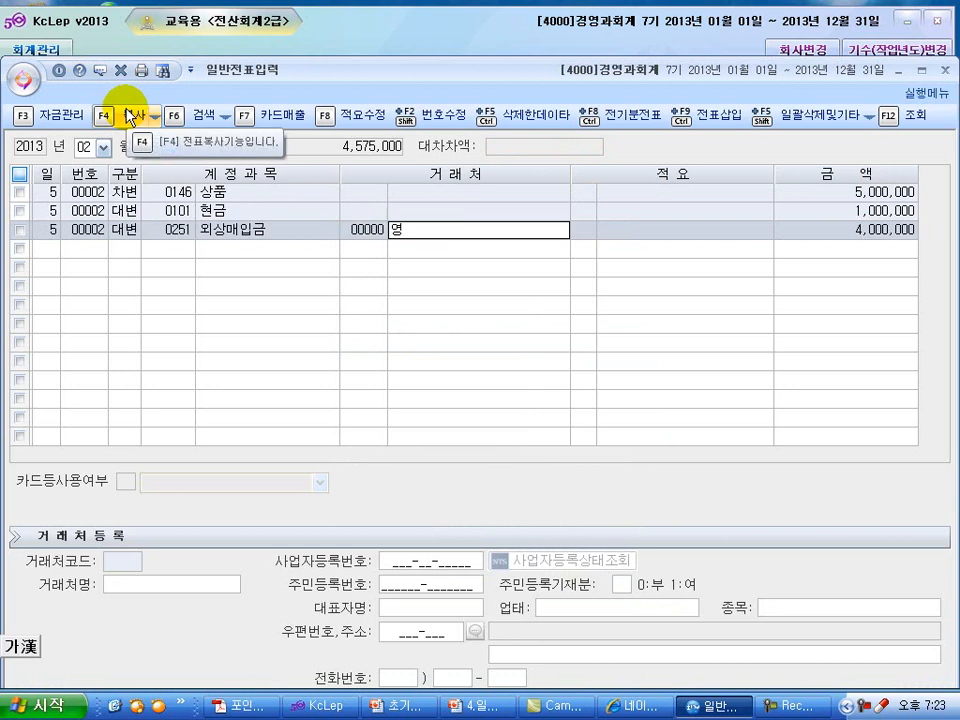
text(푸)
key(Return)
key(Return)
key(Return)
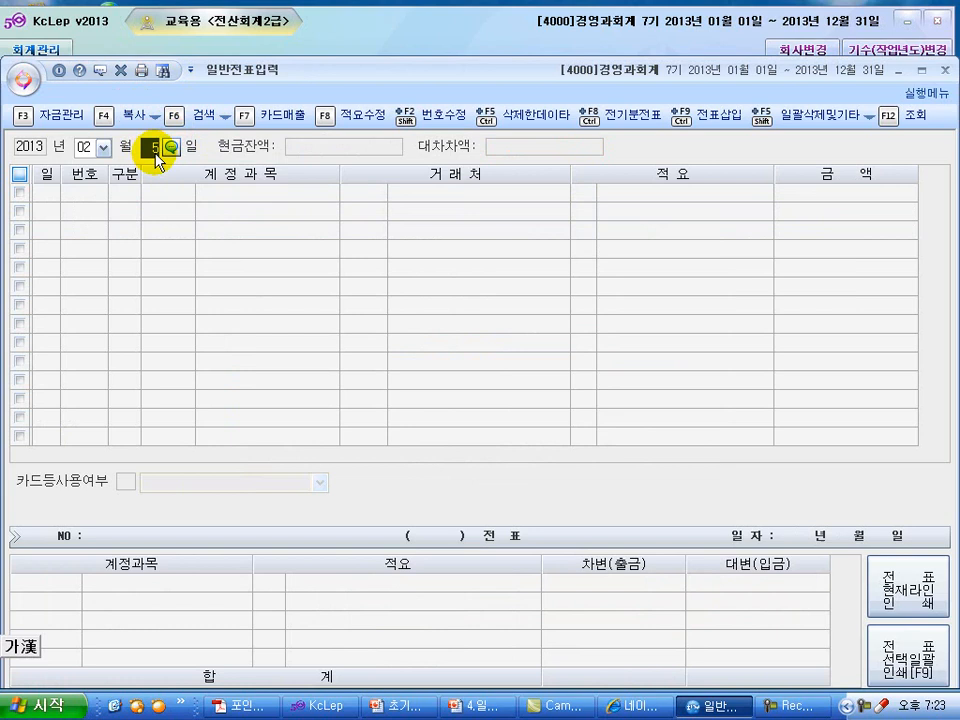
Step: Switch the voucher date to February 6 and start a debit line with account 0212 비품
click(148, 147)
text(206)
key(Return)
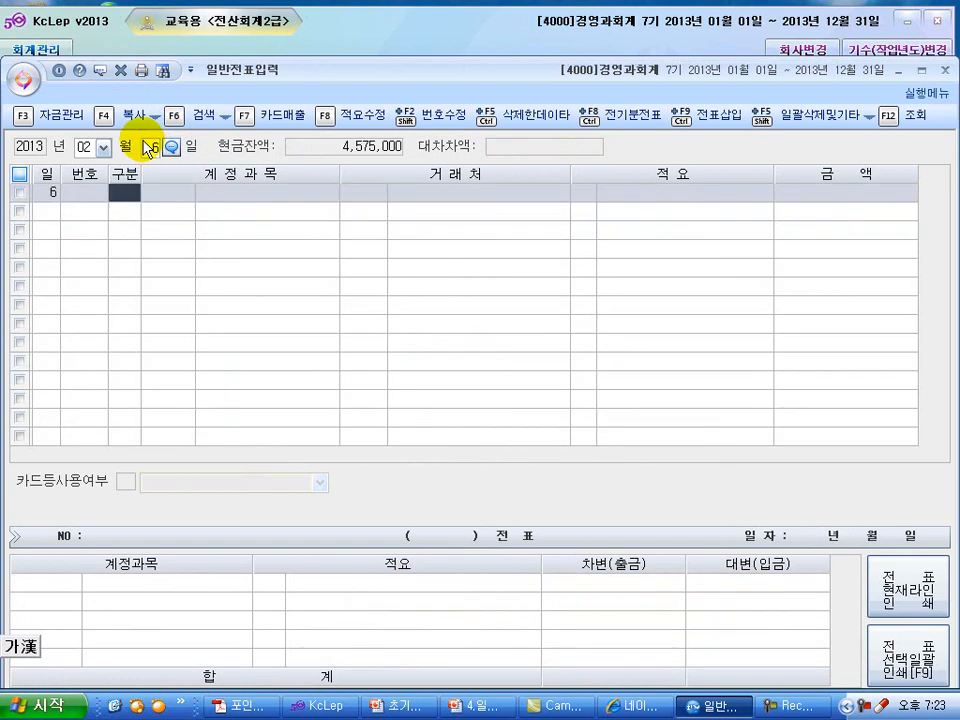
text(3)
key(Return)
text(비품)
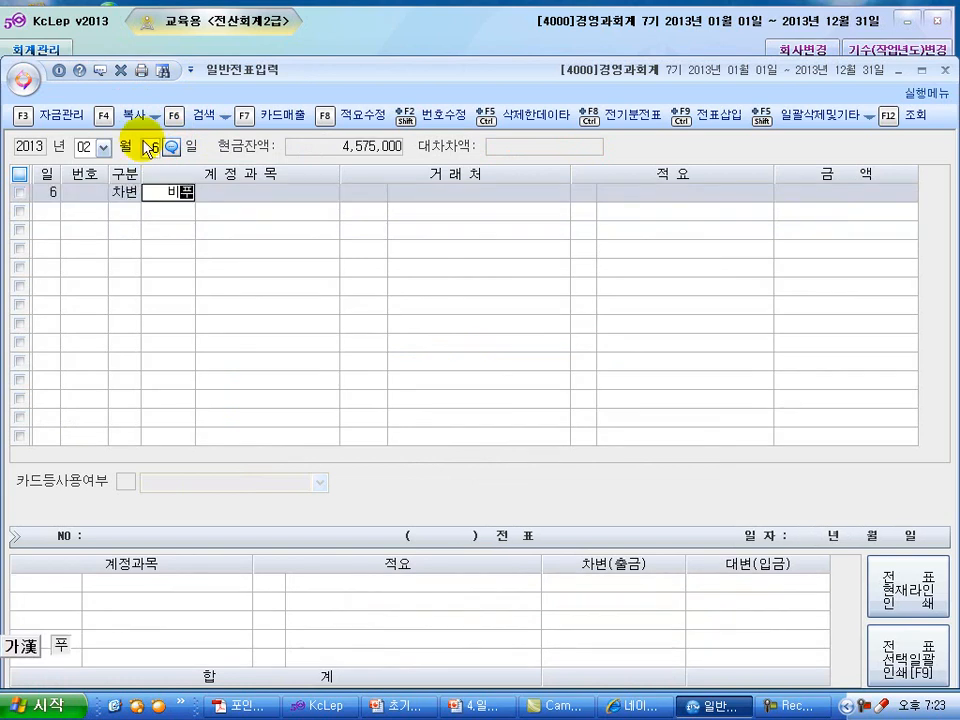
key(Return)
key(Return)
key(Return)
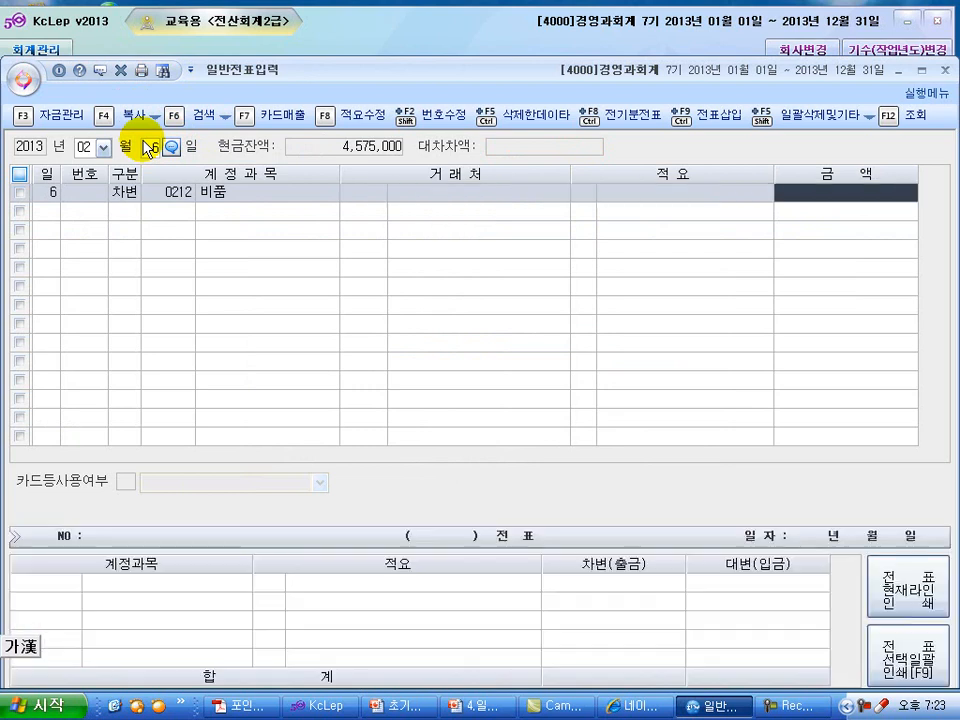
Step: Set the 비품 debit line's amount to 500,000 and dismiss the fixed asset quick registration without filling it in
text(5000000)
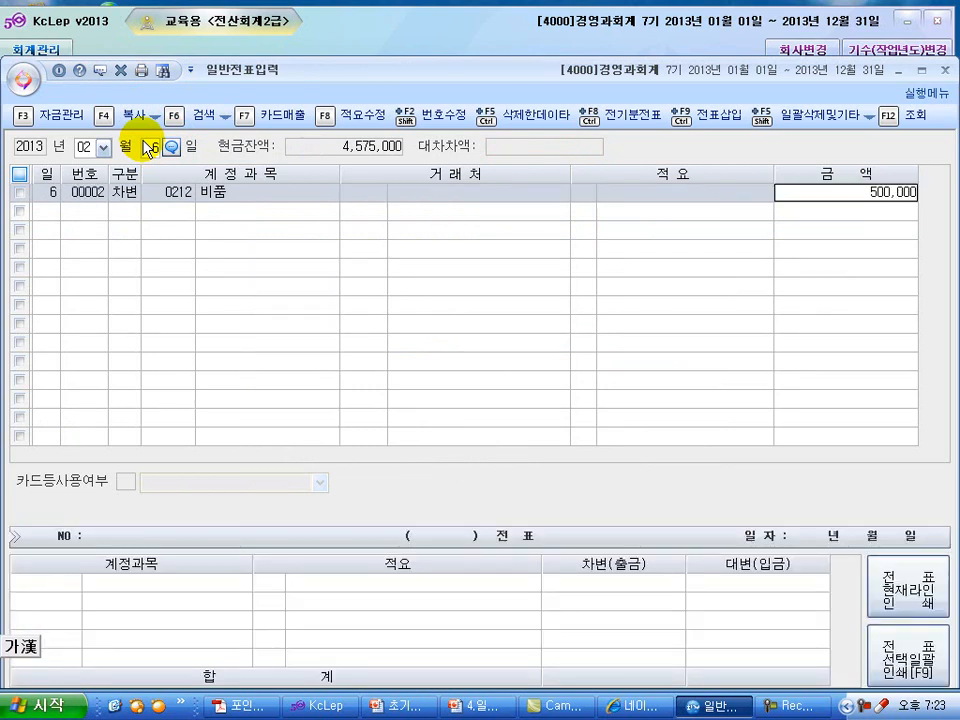
key(Return)
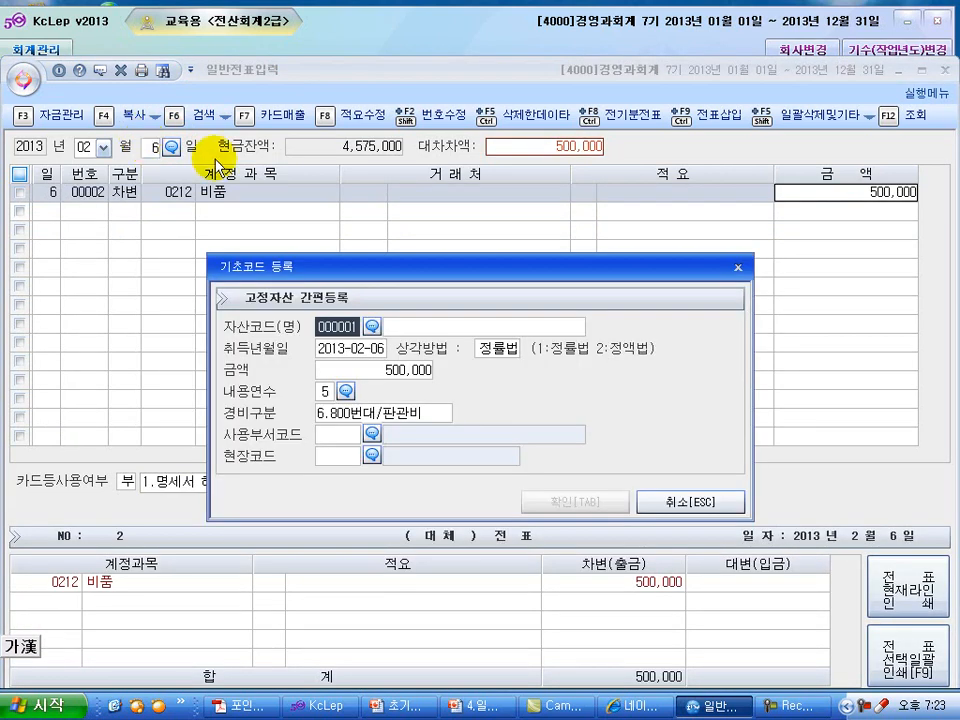
click(676, 511)
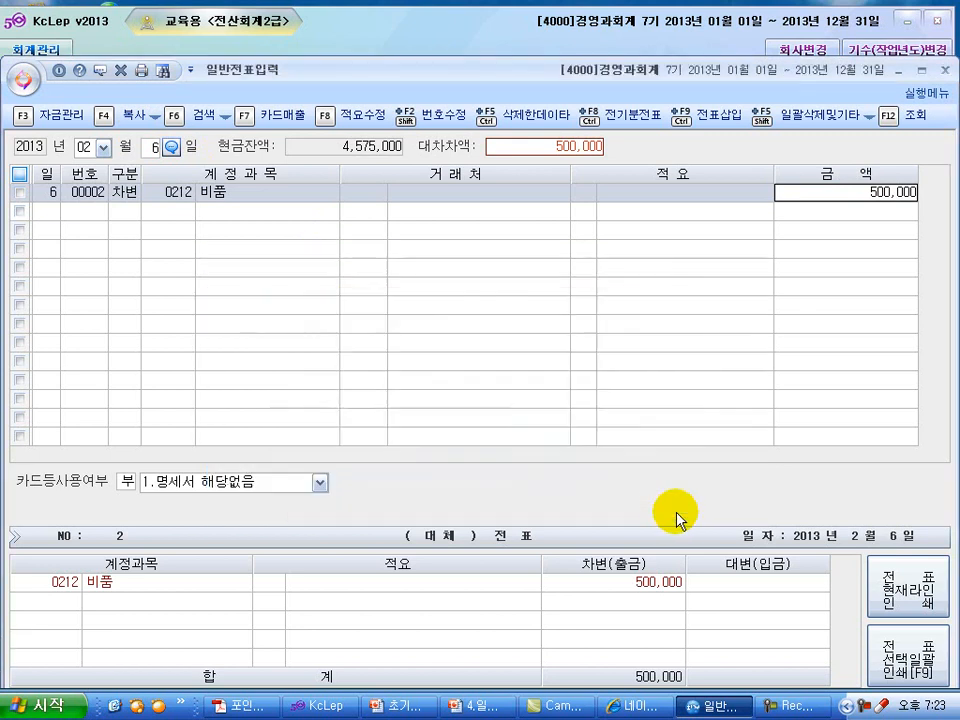
key(Return)
Step: Add a credit line for account 0103 보통예금 of 500,000 to the February 6 voucher
key(Left)
text(4)
key(Return)
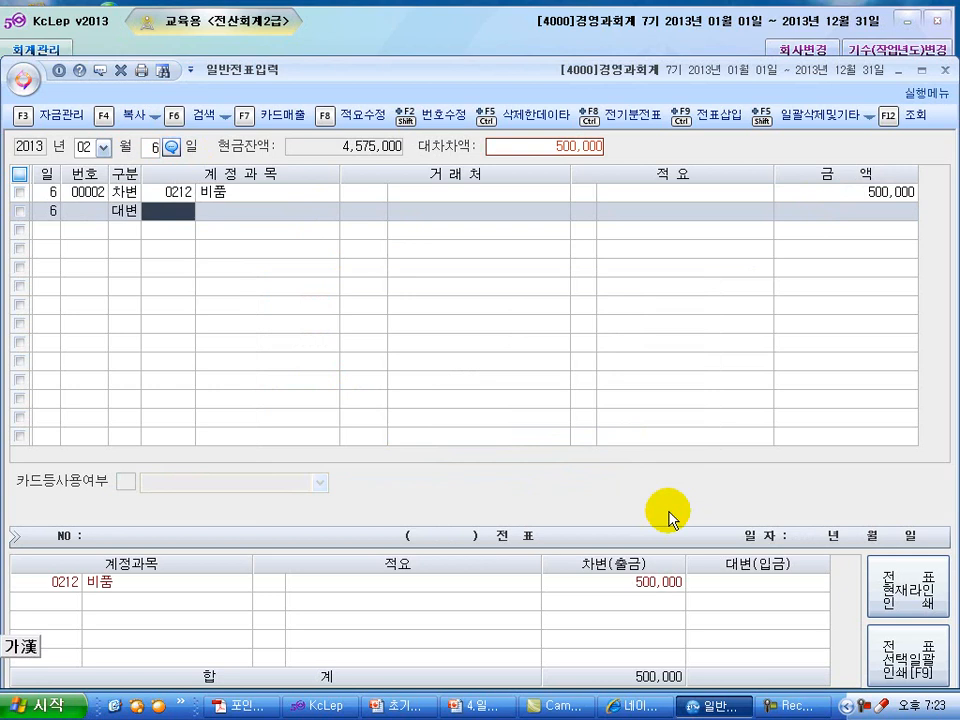
text(103)
key(Return)
key(Return)
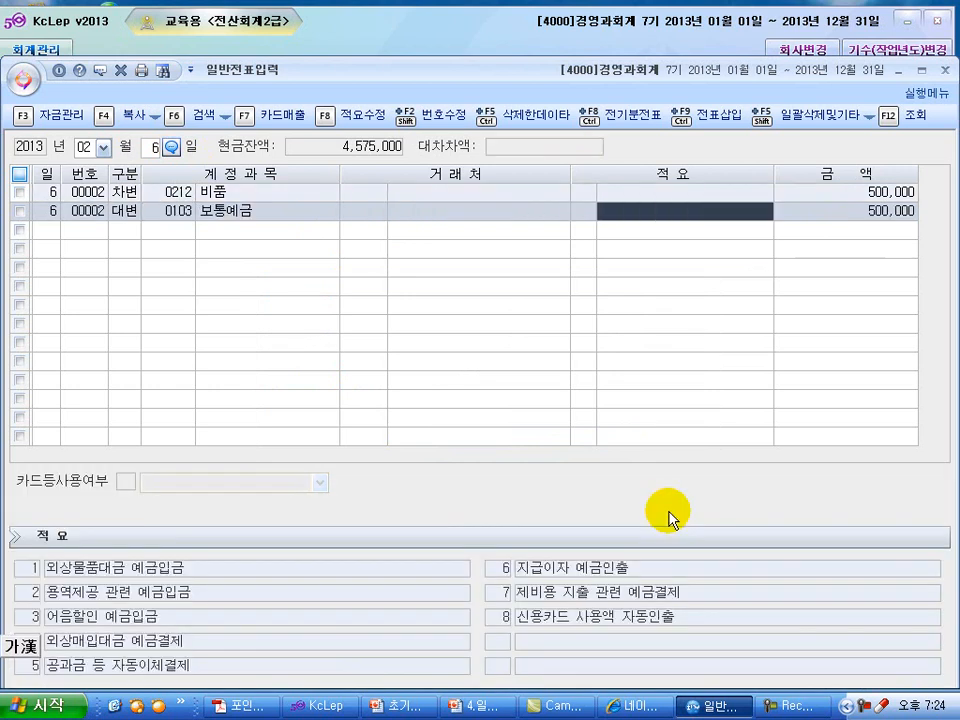
Step: Switch the voucher date to March 1 to open a new day's entry
key(alt+Tab)
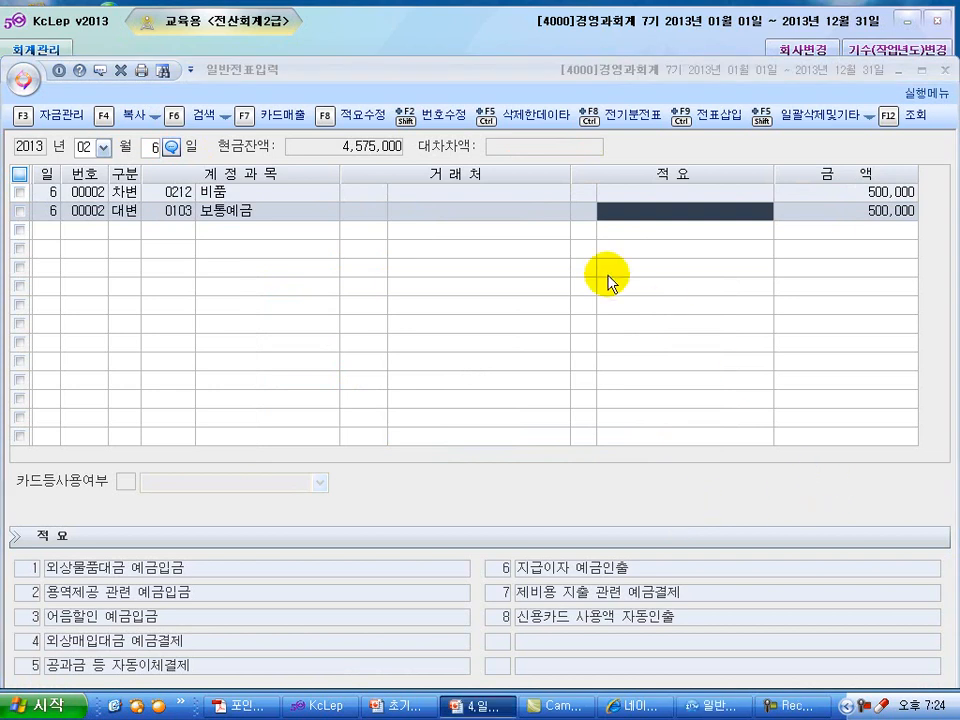
click(82, 147)
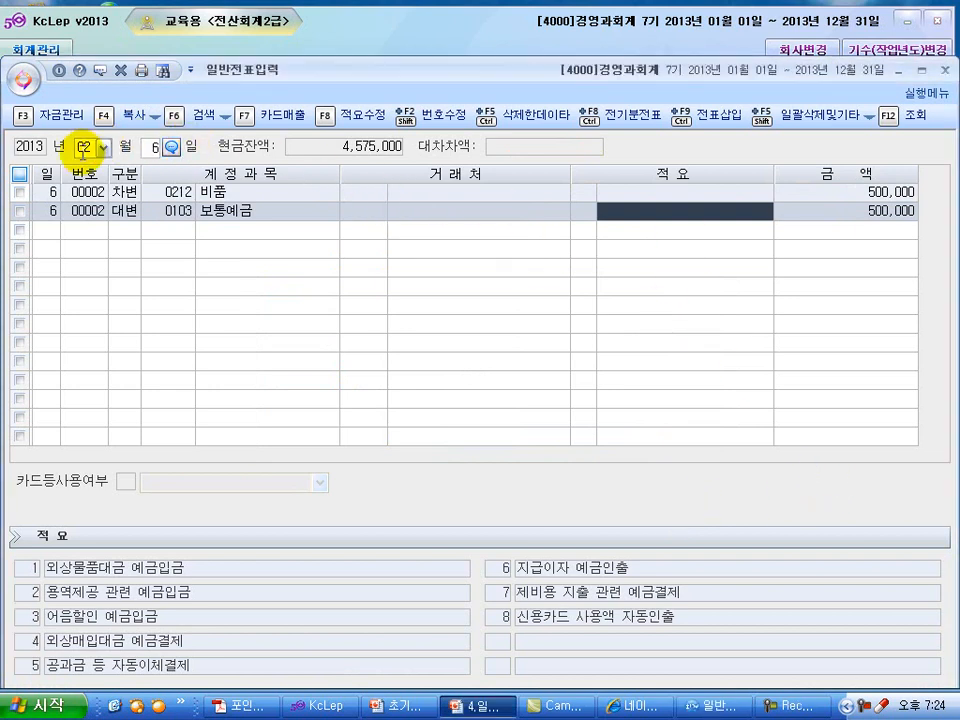
text(3)
key(Return)
text(1)
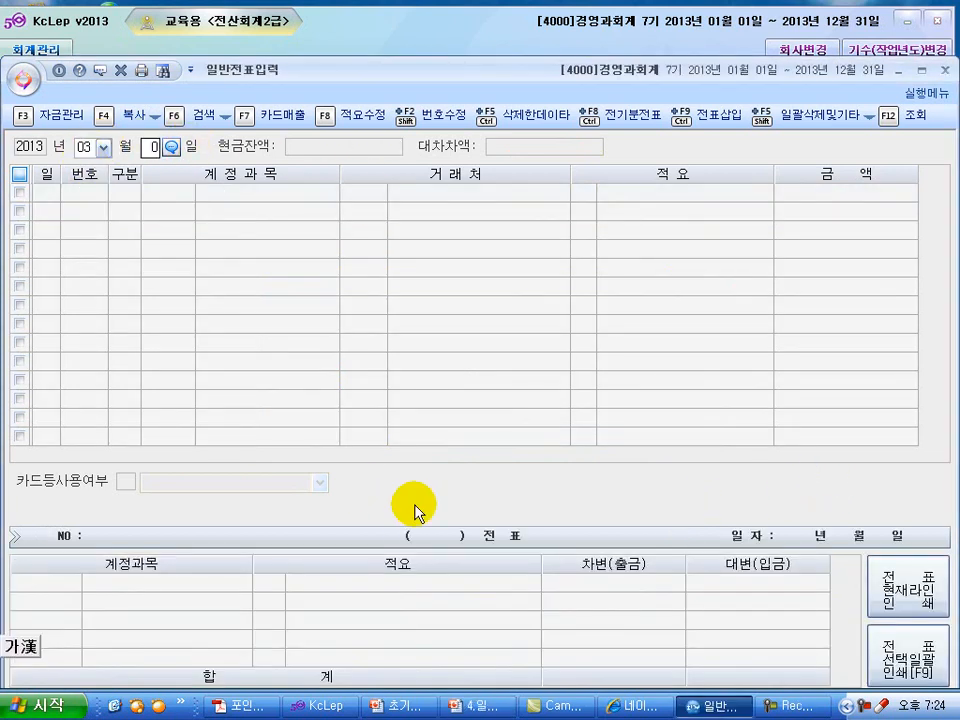
key(Return)
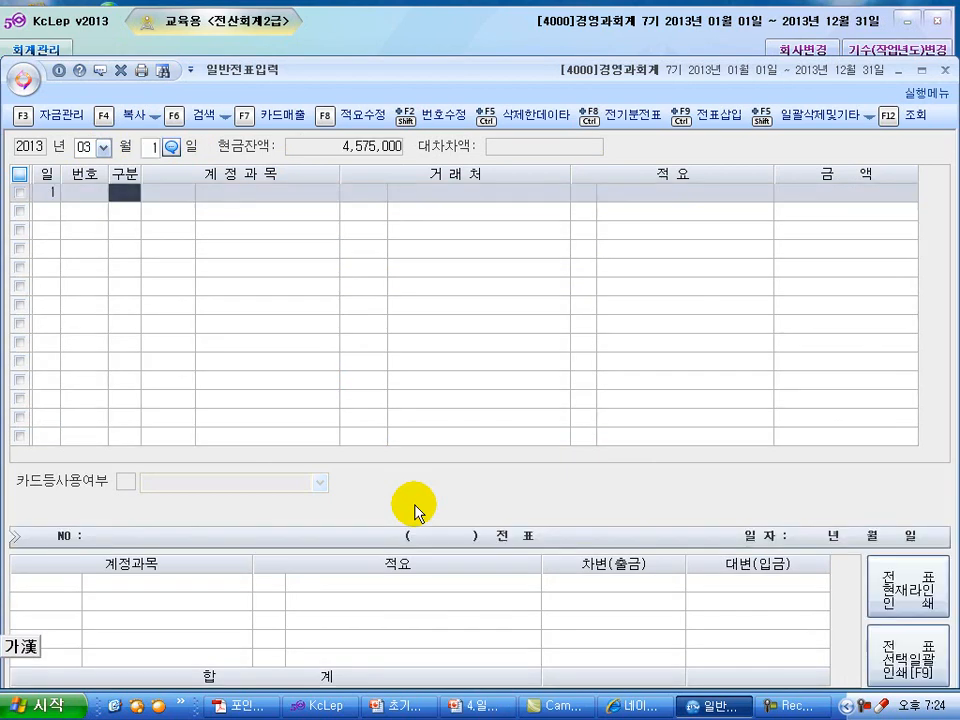
Step: Enter a cash payment (출금) line for account 0146 상품 of 2,000,000 in the March 1 voucher
text(1)
key(Return)
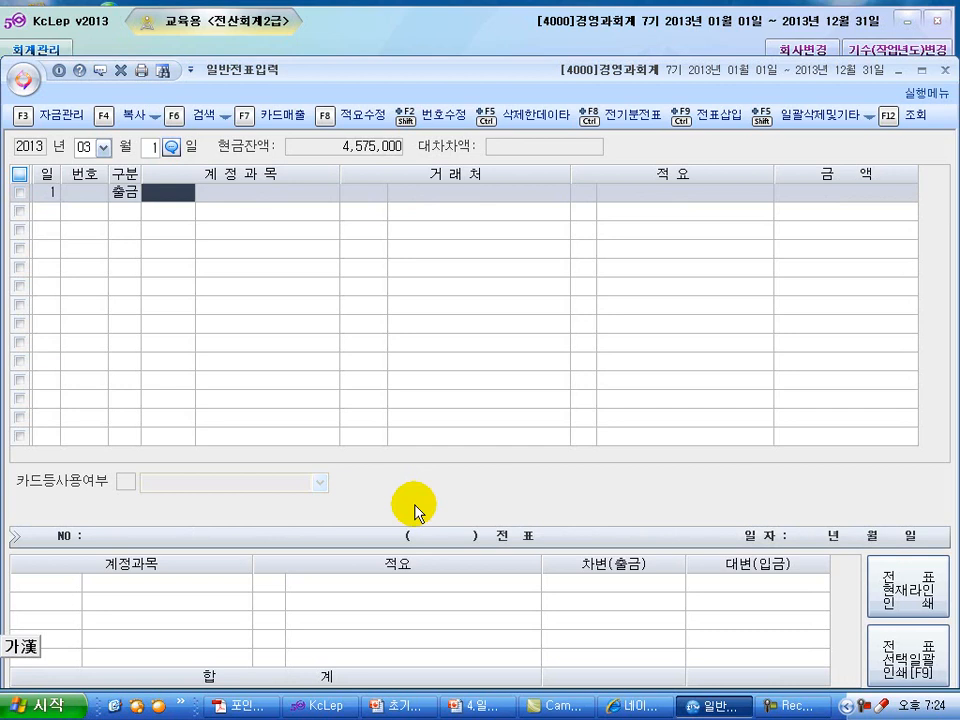
text(상품)
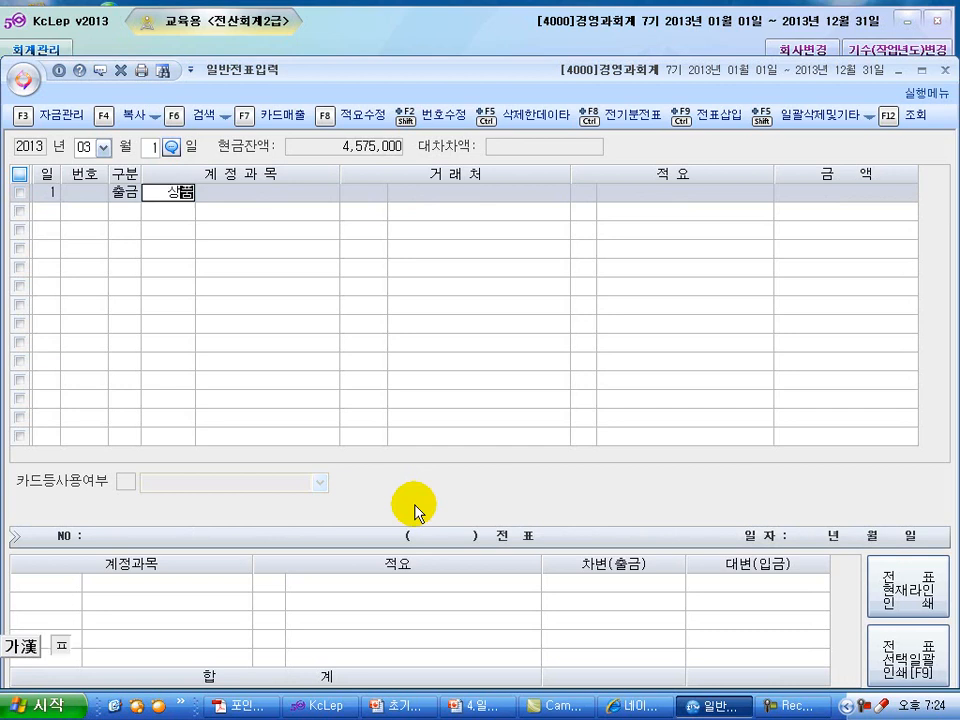
key(Return)
key(Return)
key(Return)
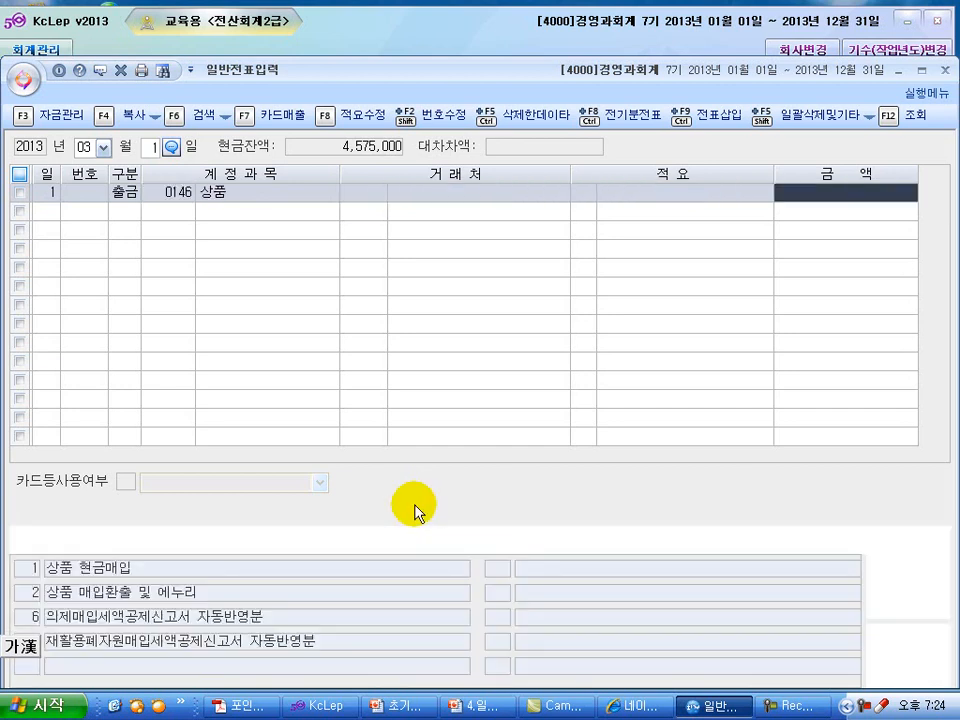
key(Return)
text(2000000)
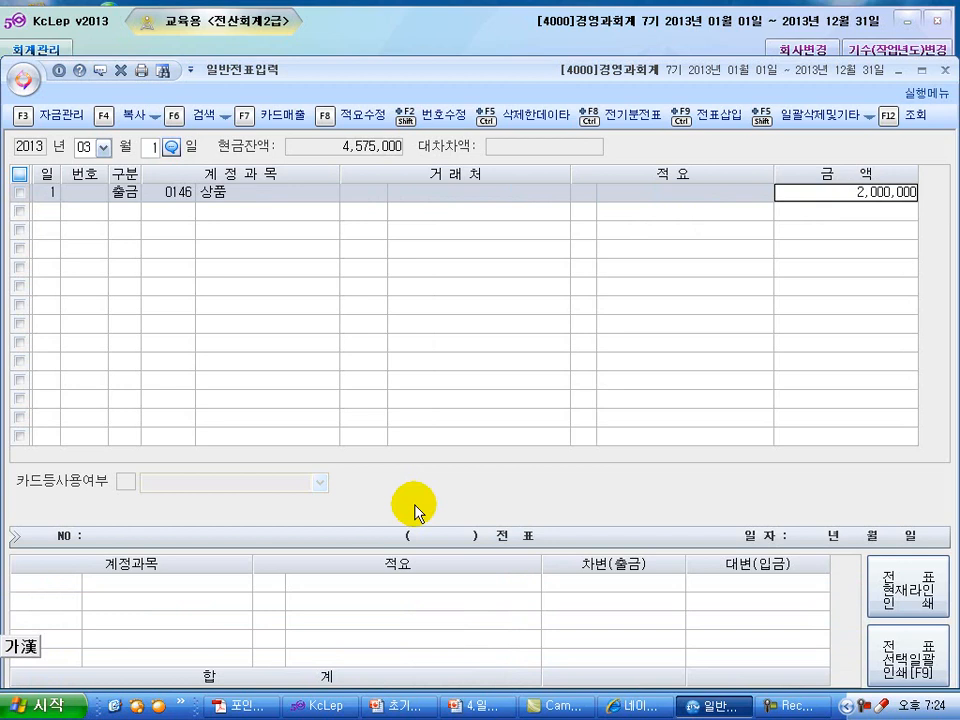
key(Return)
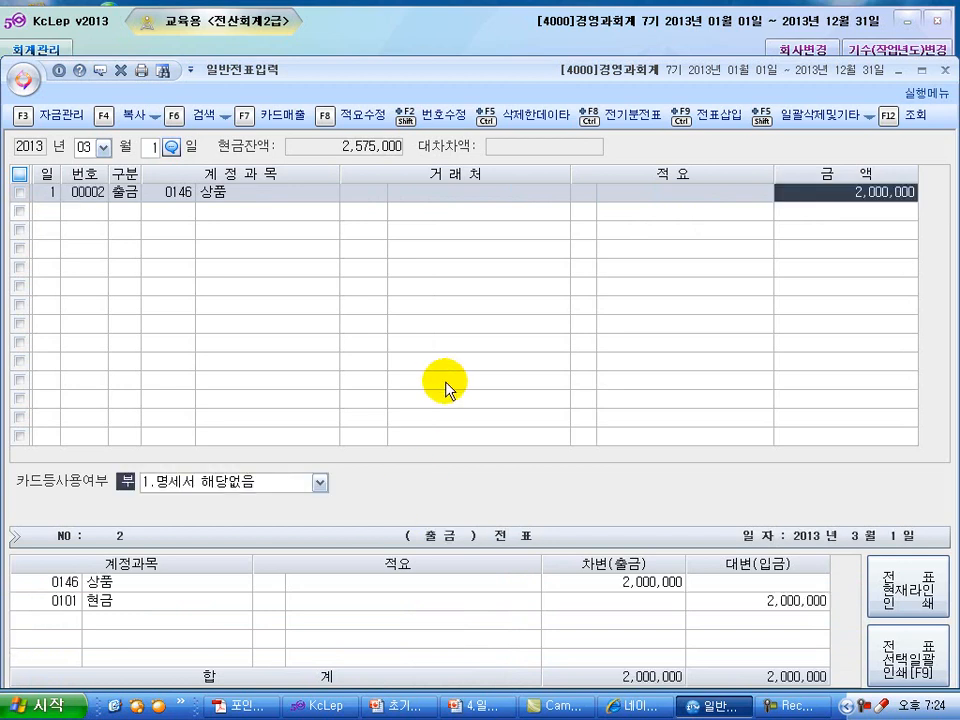
key(Return)
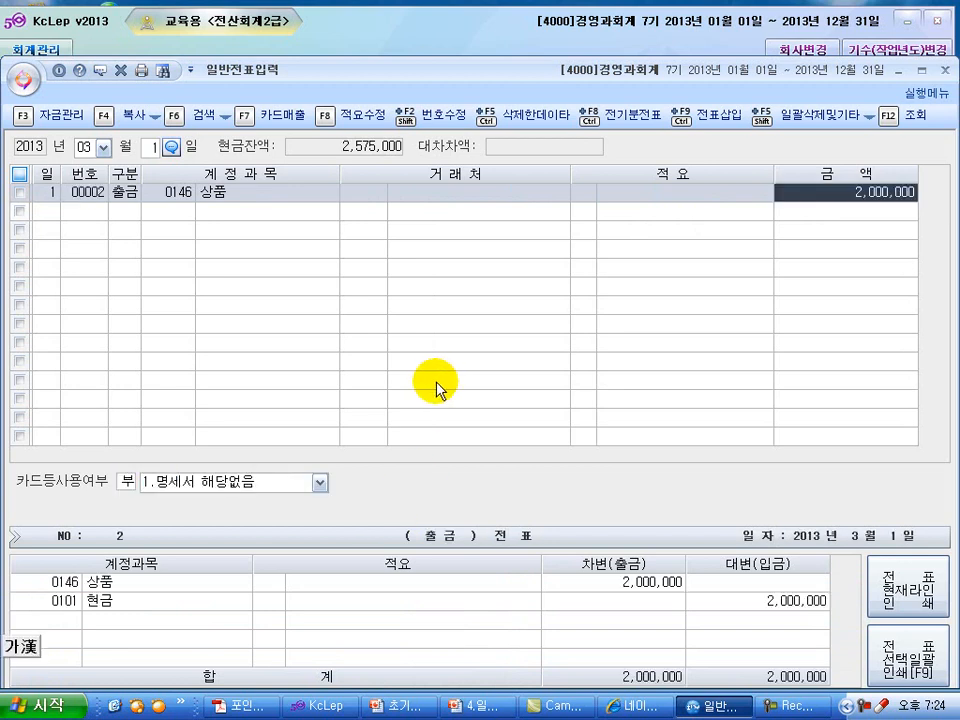
key(Return)
Step: Switch the voucher date to March 2 and enter a cash receipt (입금) line for account 0401 상품매출 of 15,000,000
click(151, 147)
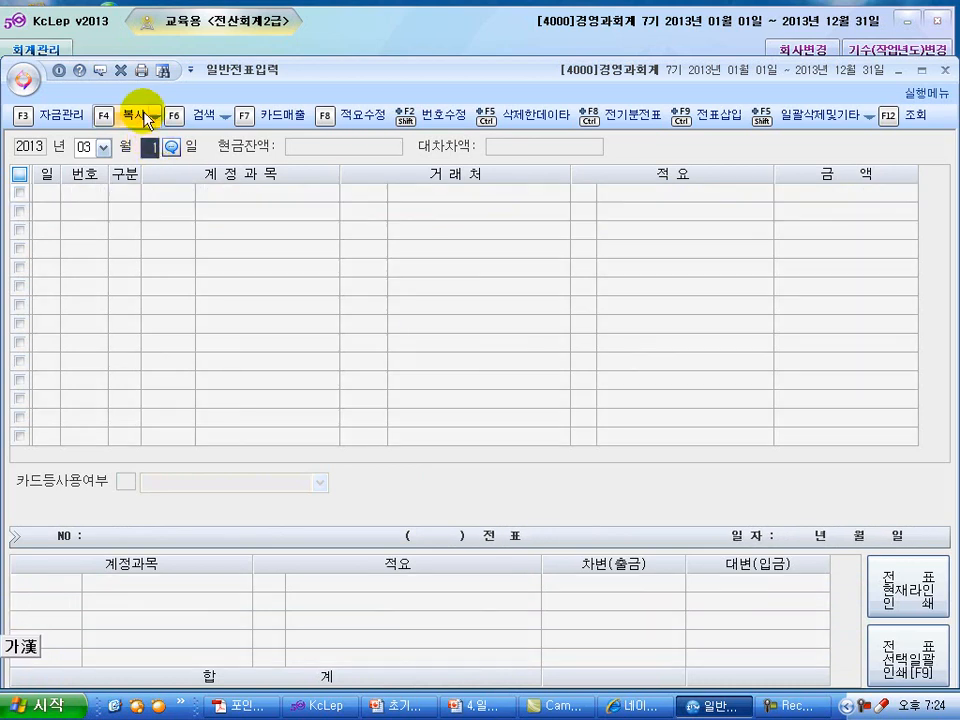
key(Return)
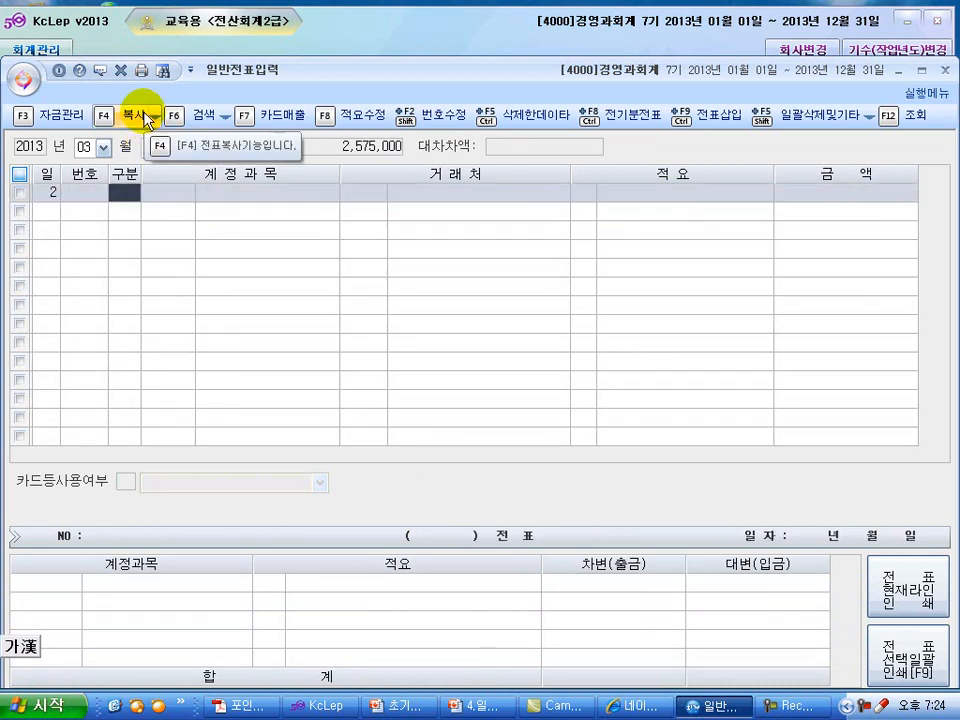
text(2)
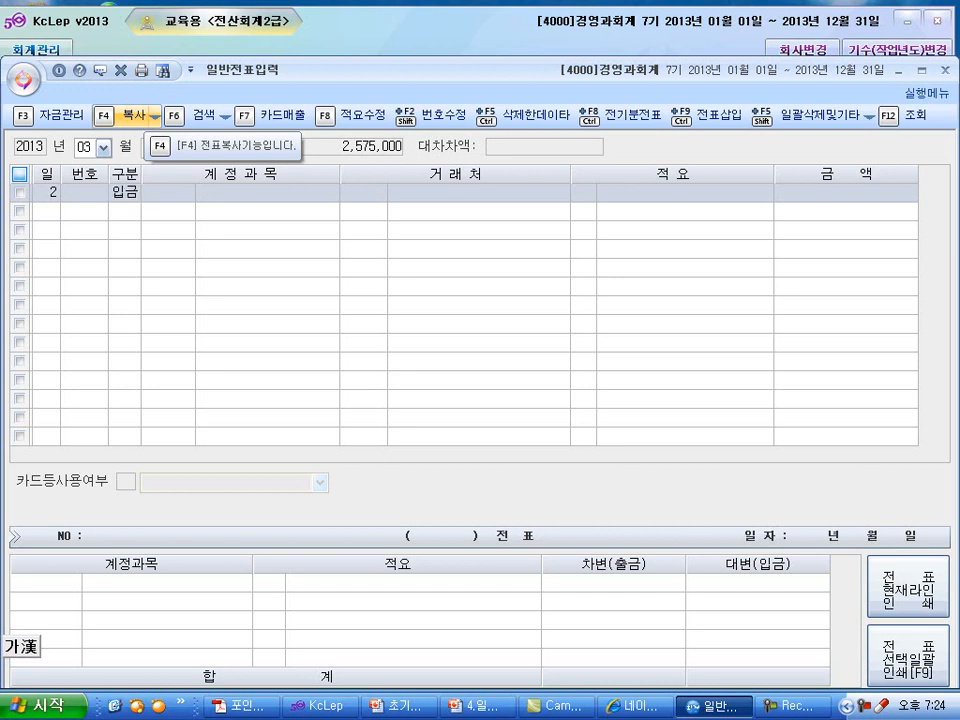
key(Return)
text(상품매)
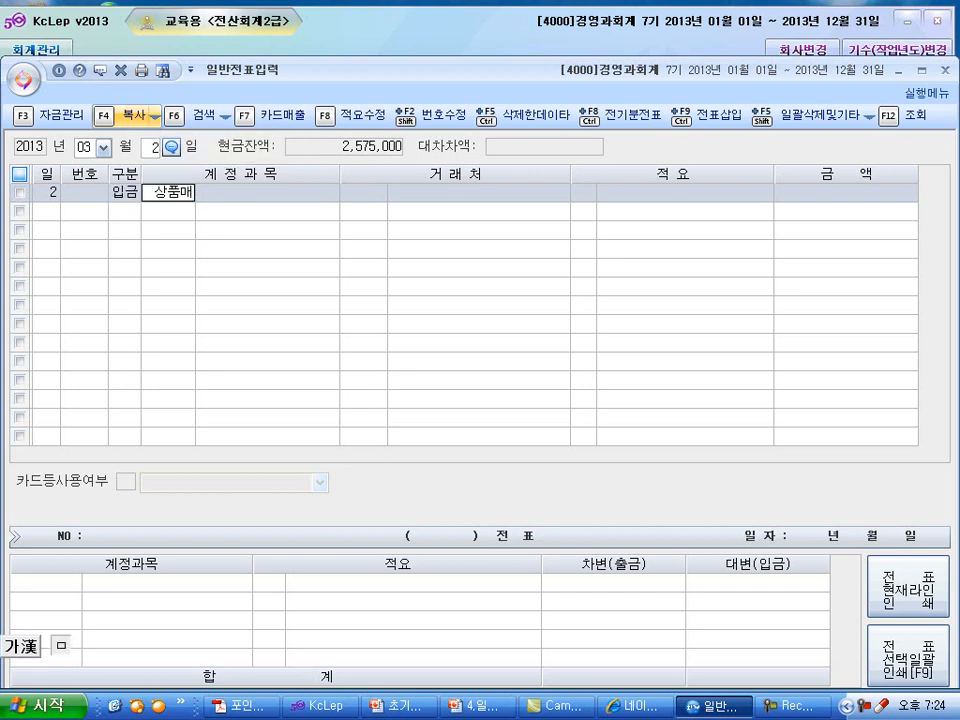
key(Return)
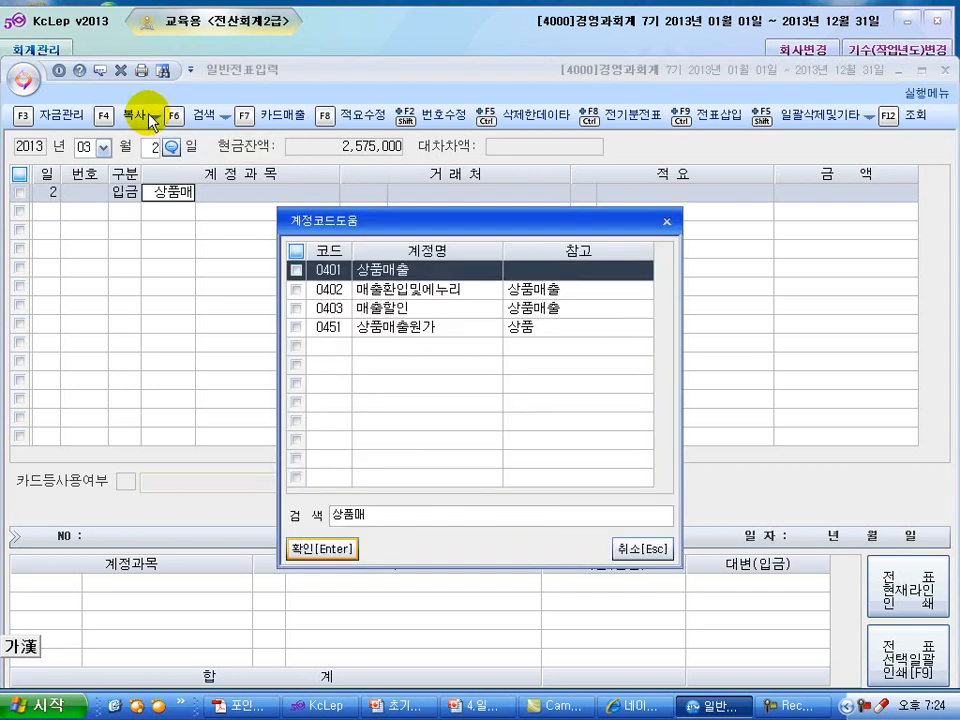
key(Return)
key(Return)
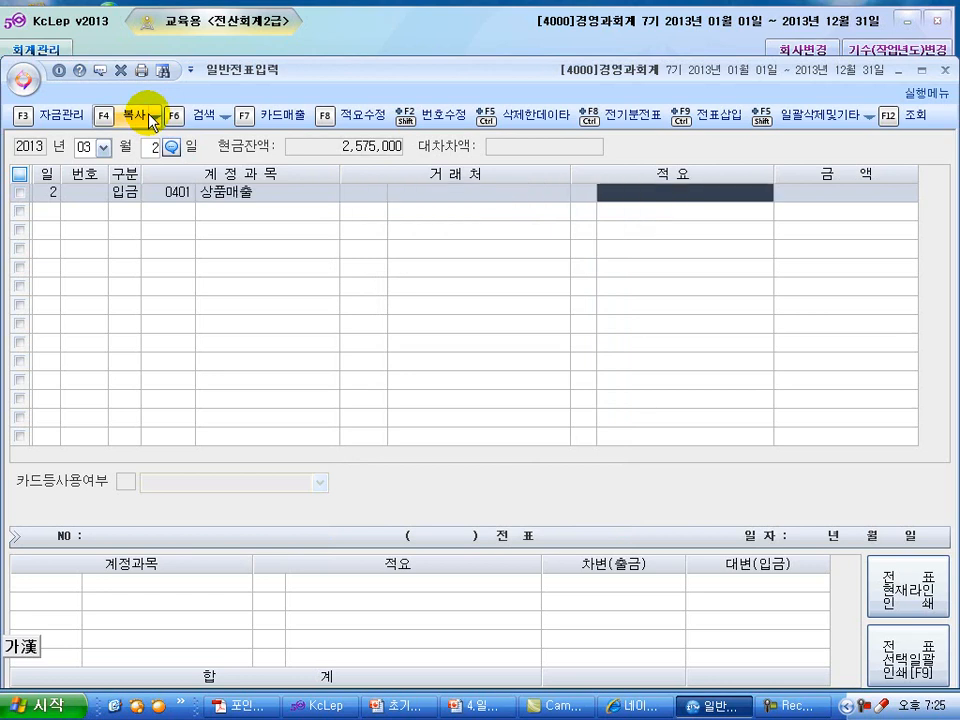
key(Return)
text(000)
key(Return)
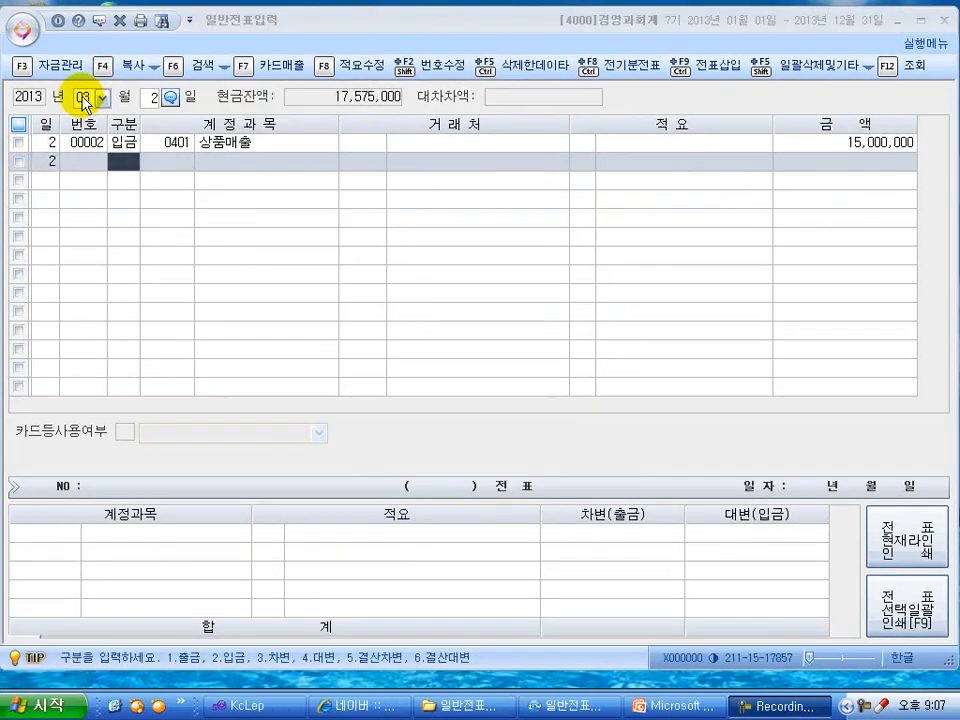
Step: Switch the voucher date to March 3 and enter a debit line for account 0146 상품 of 10,000,000
click(160, 97)
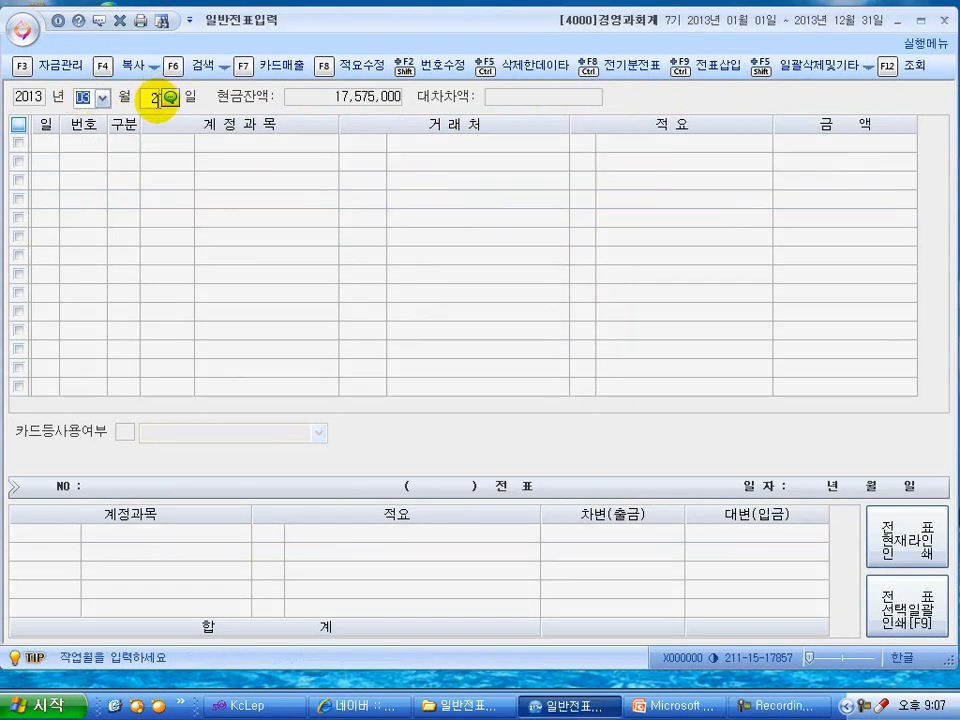
text(3)
key(Return)
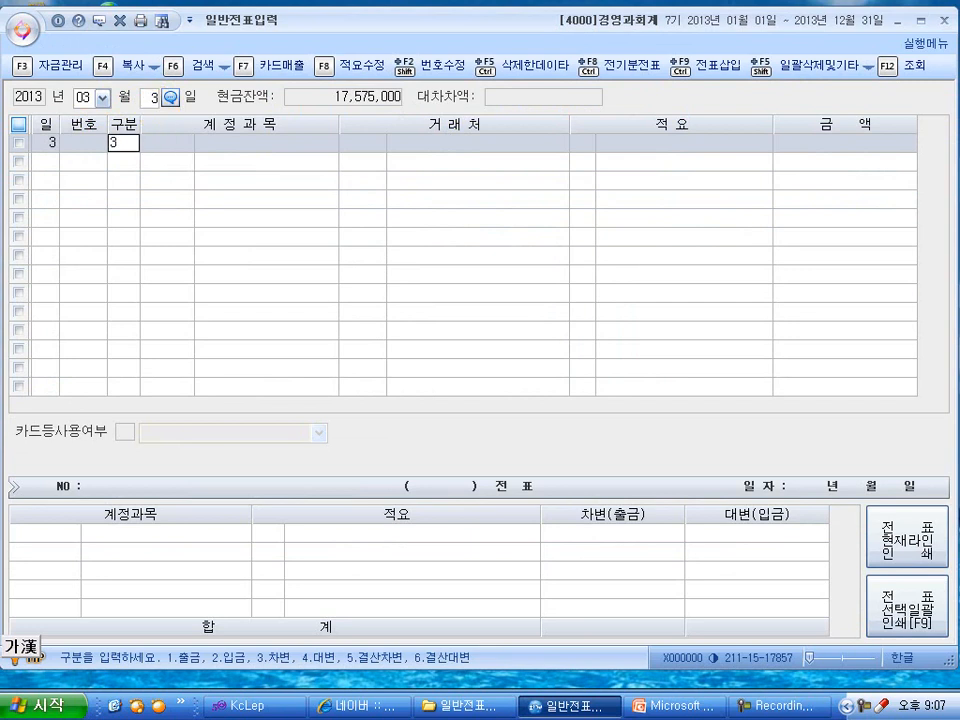
text(3)
key(Return)
text(상품)
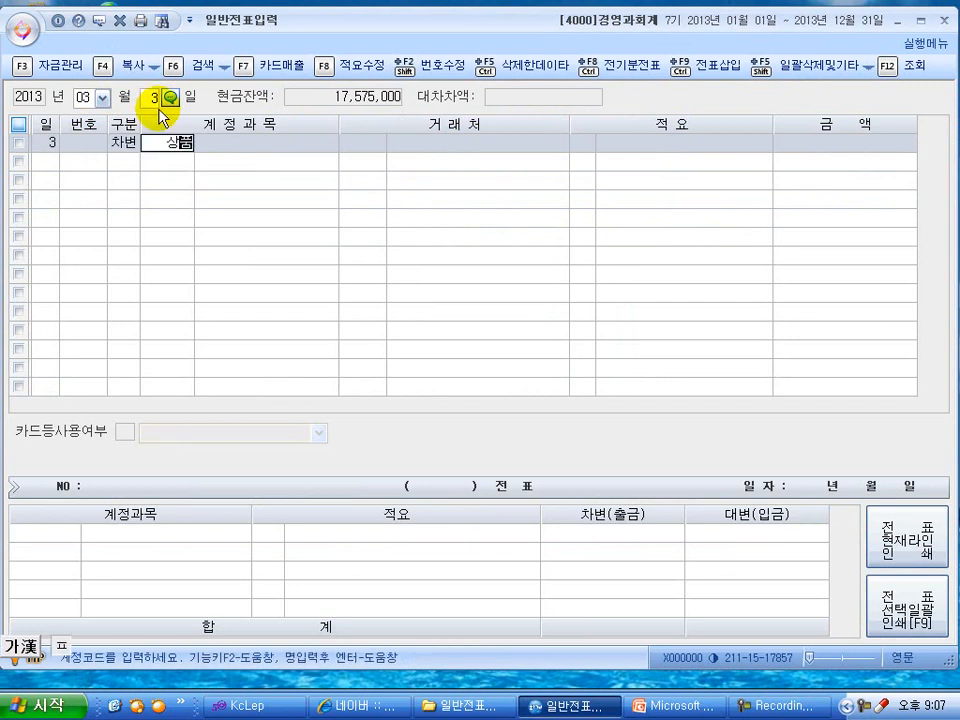
key(Return)
key(Return)
key(Return)
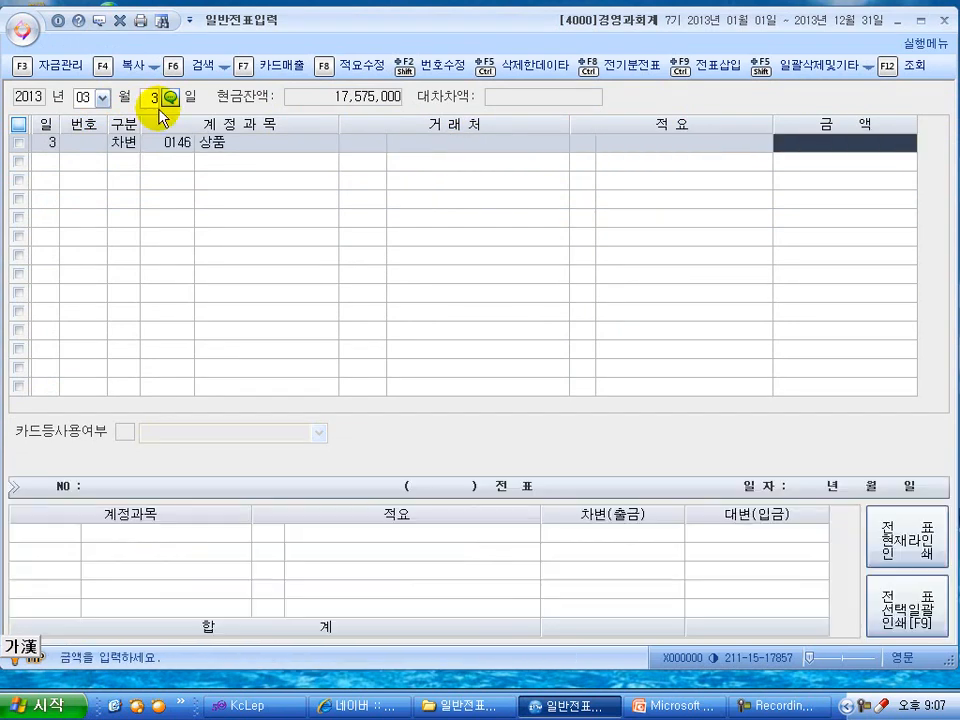
text(10,000,000)
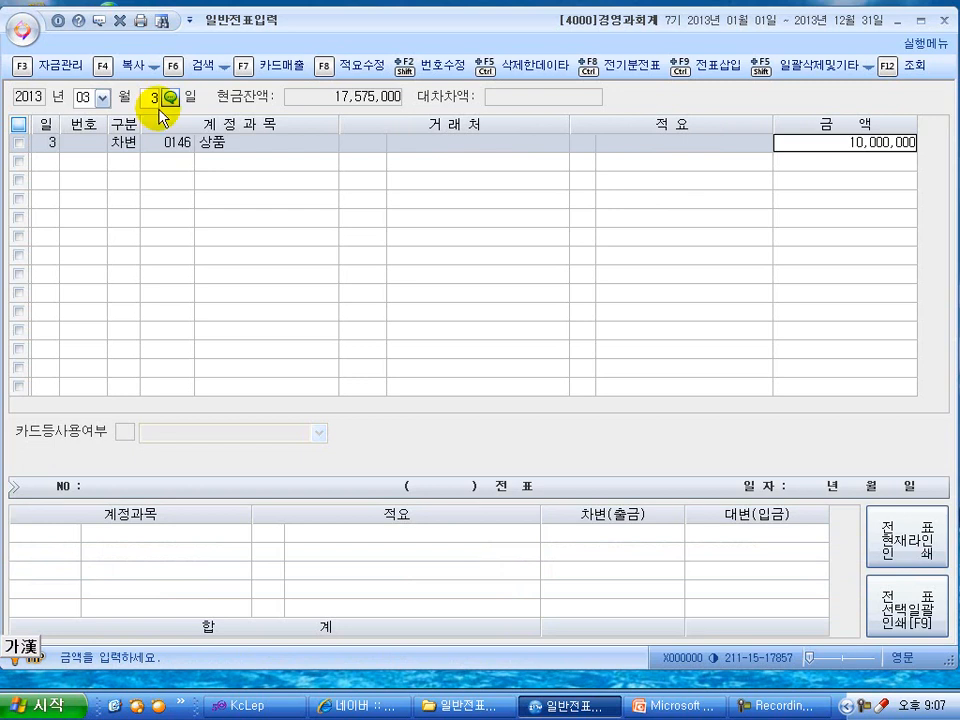
key(Return)
key(Return)
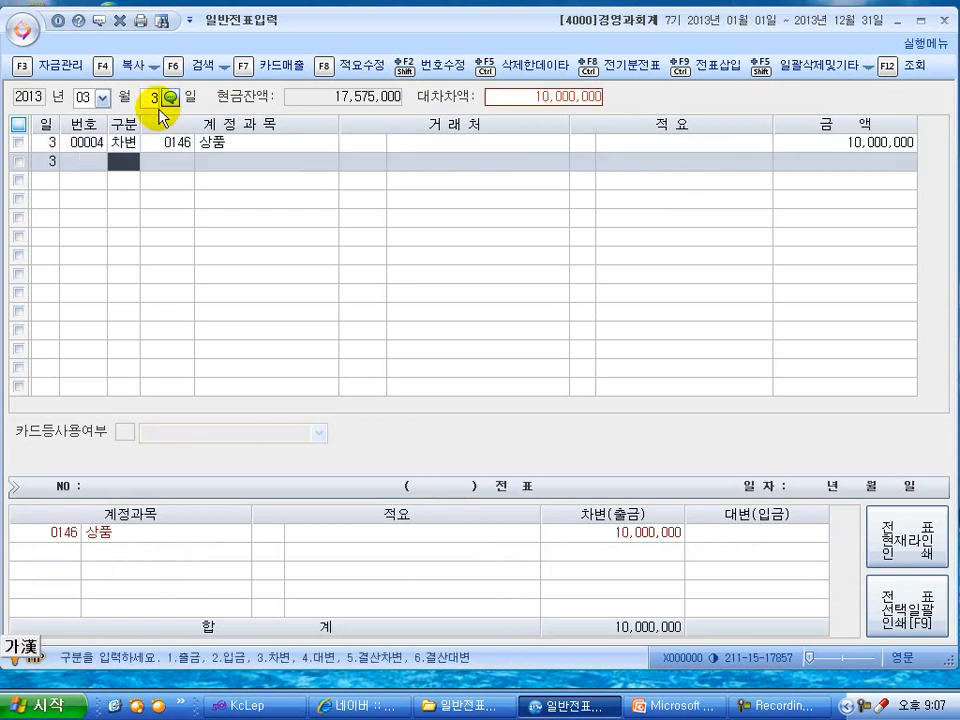
Step: Add a credit line for account 0101 현금 of 7,000,000 to the March 3 voucher
text(4)
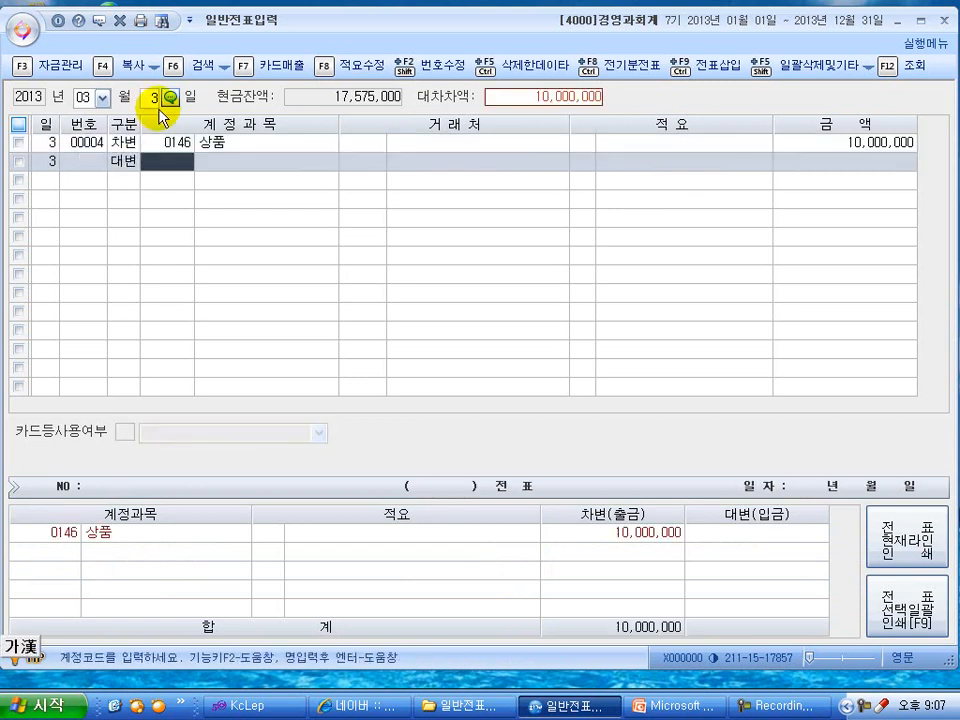
text(101)
key(Return)
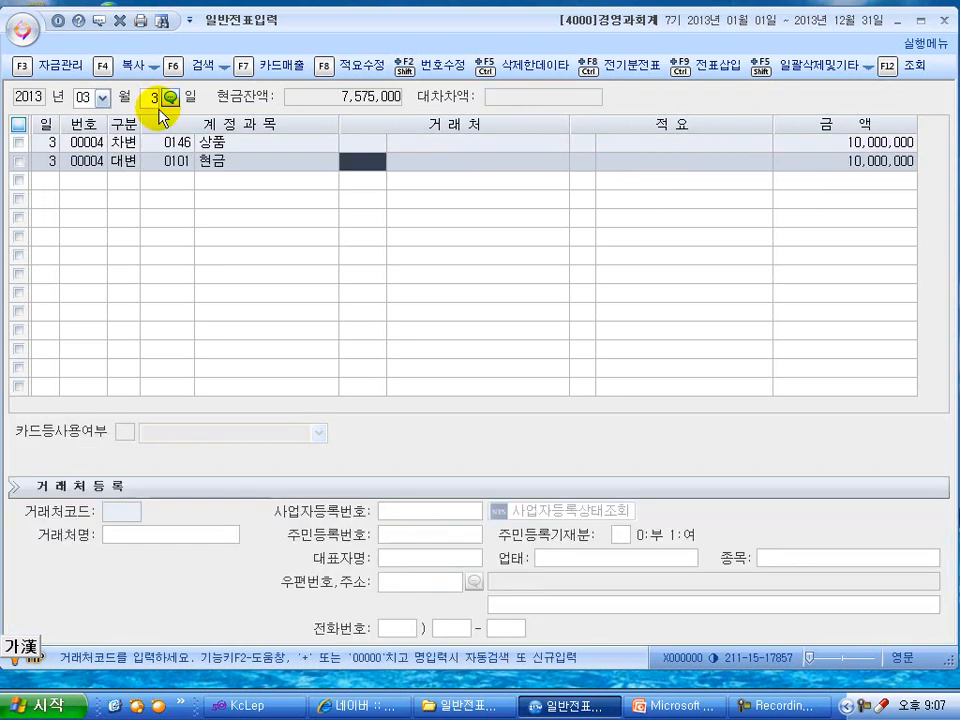
key(Return)
key(Return)
text(7000000)
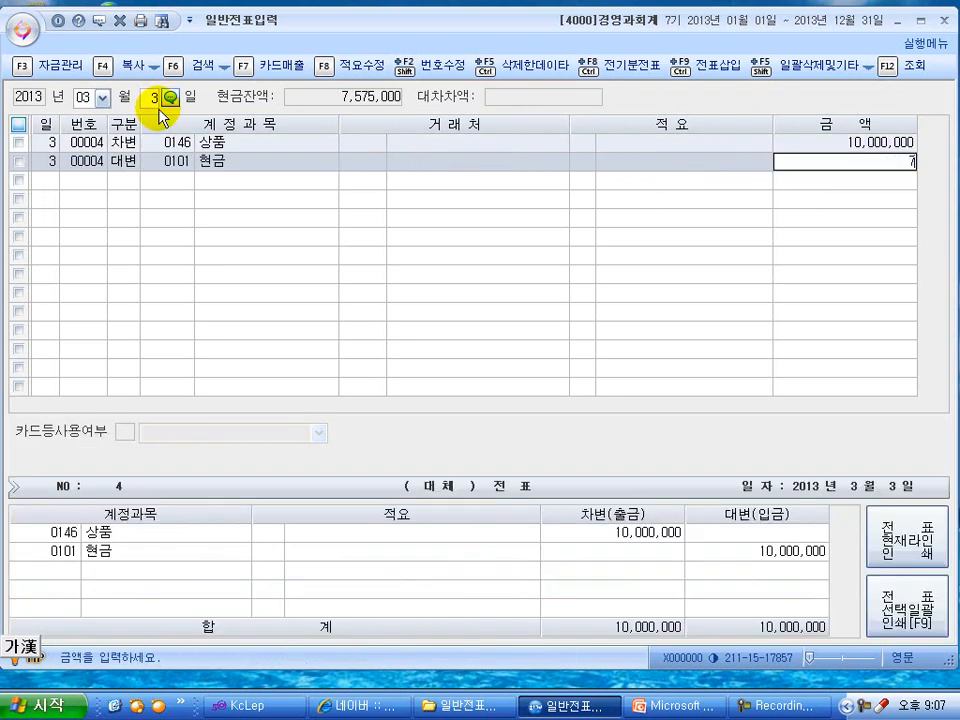
key(Return)
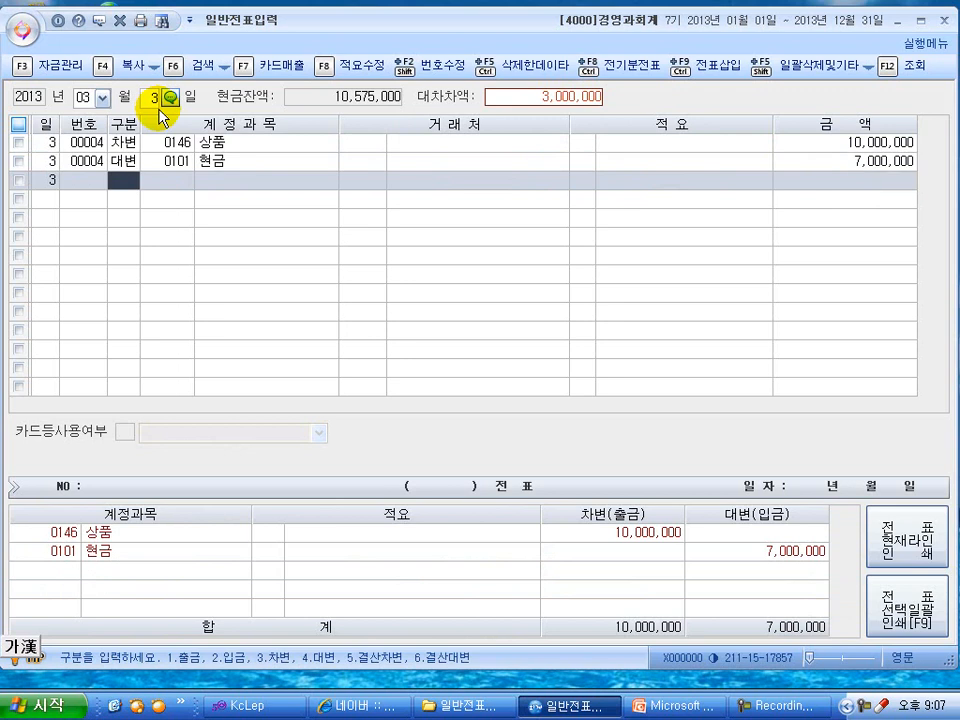
Step: Add a credit line for account 0102 당좌예금 of 3,000,000 to the March 3 voucher
text(4)
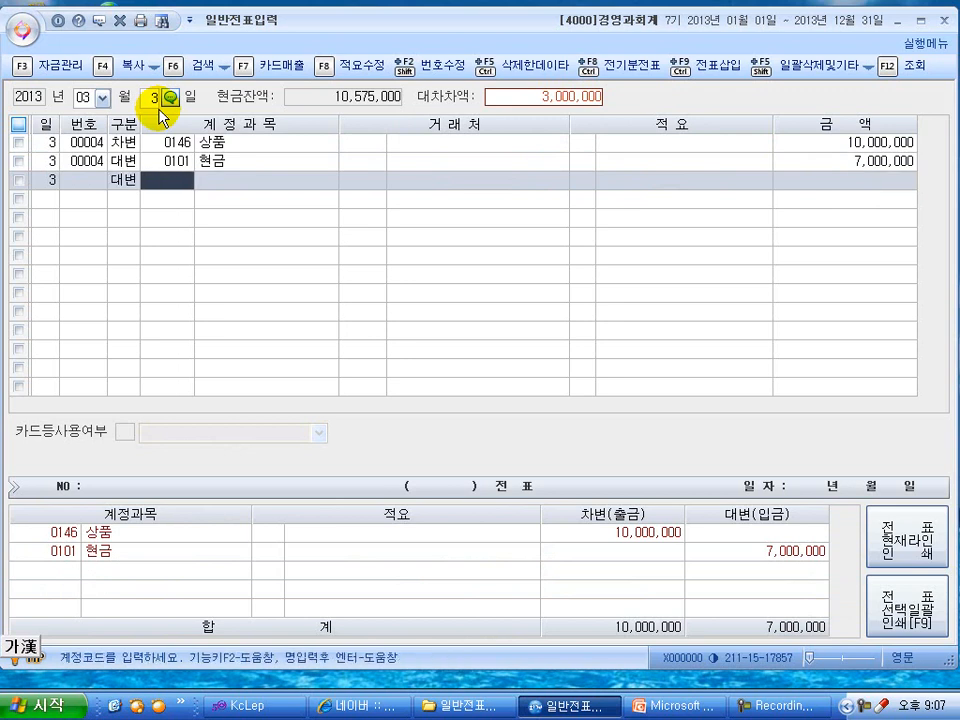
text(102)
key(Return)
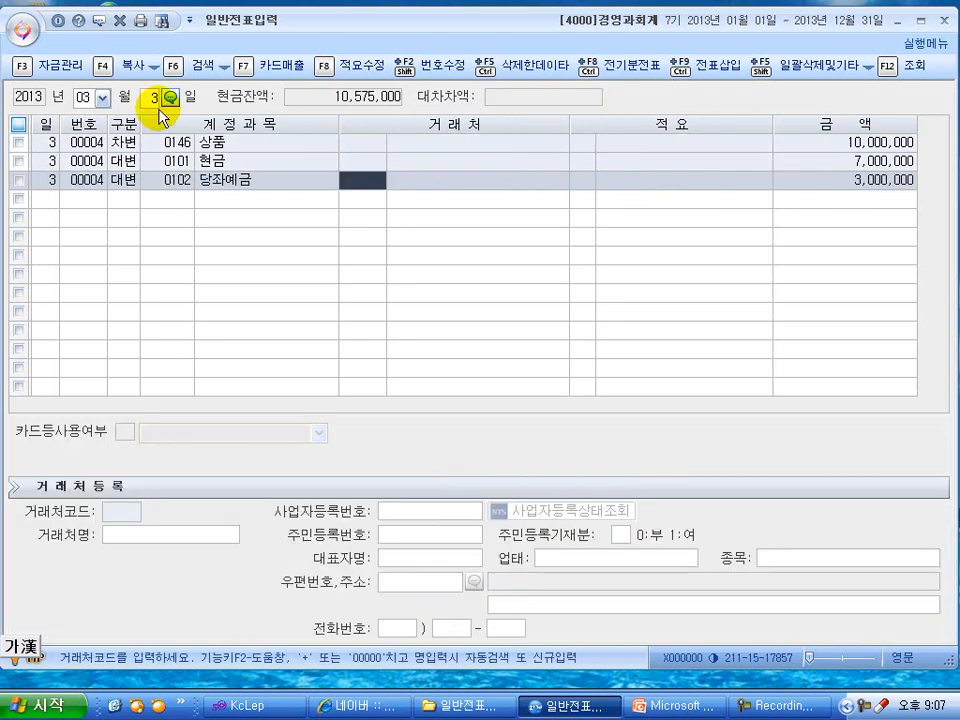
key(Return)
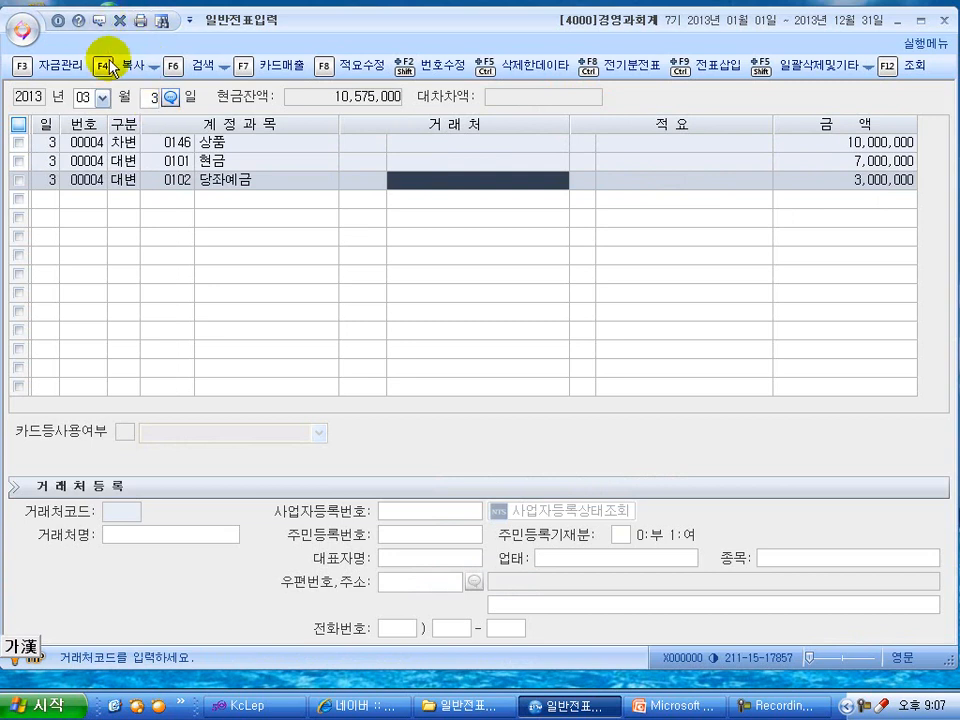
Step: Switch the voucher date to March 4 and start a debit line with the 판매관리비 account 0830 소모품비
click(153, 99)
text(4)
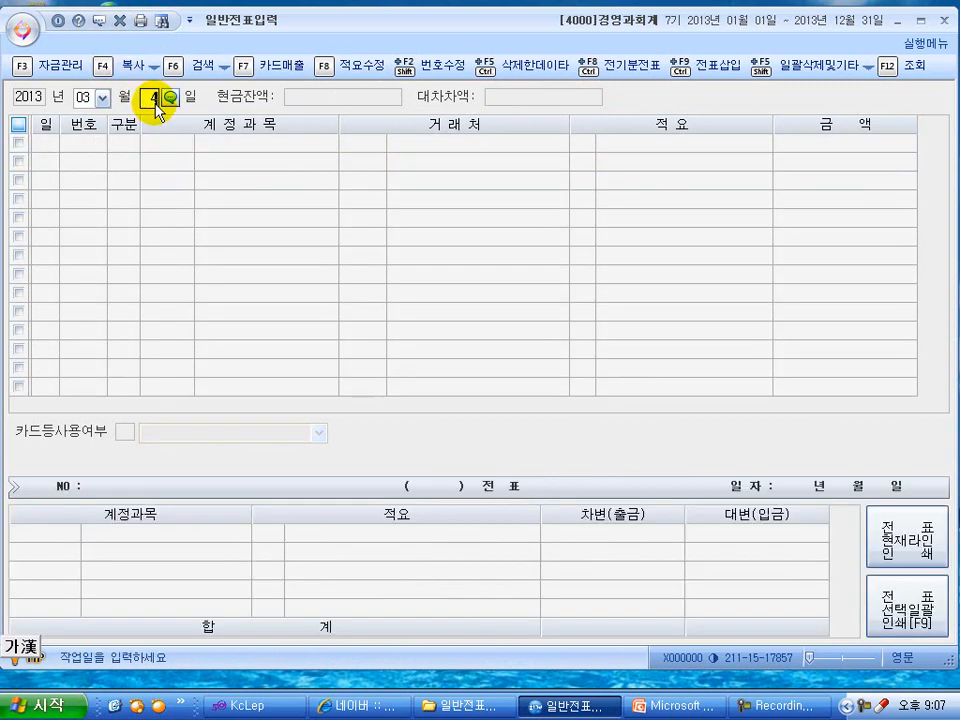
key(Return)
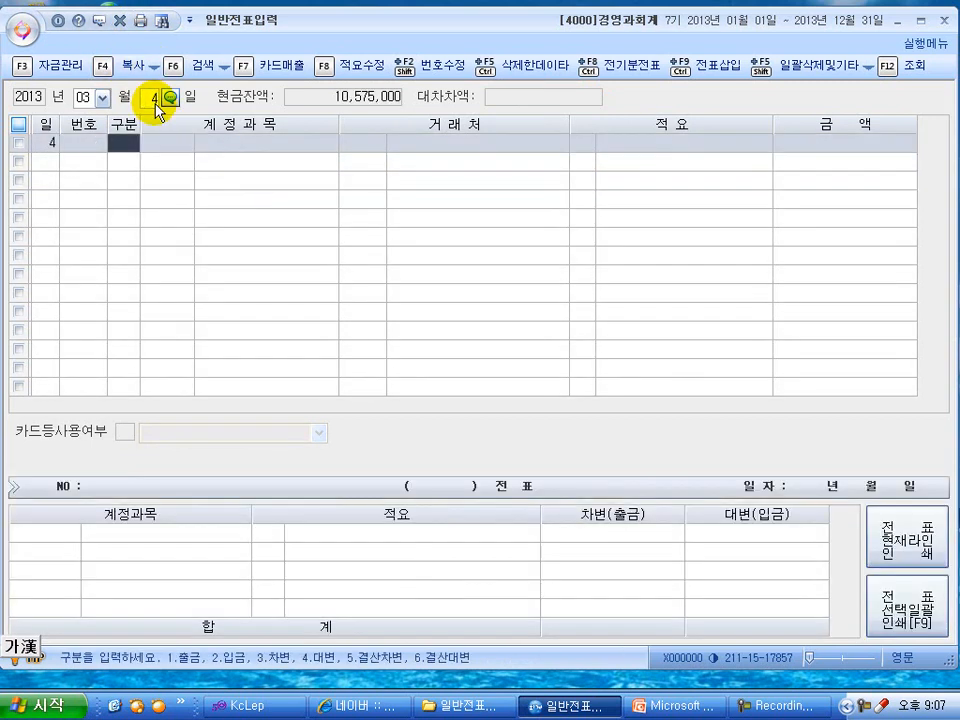
text(3)
text(소모)
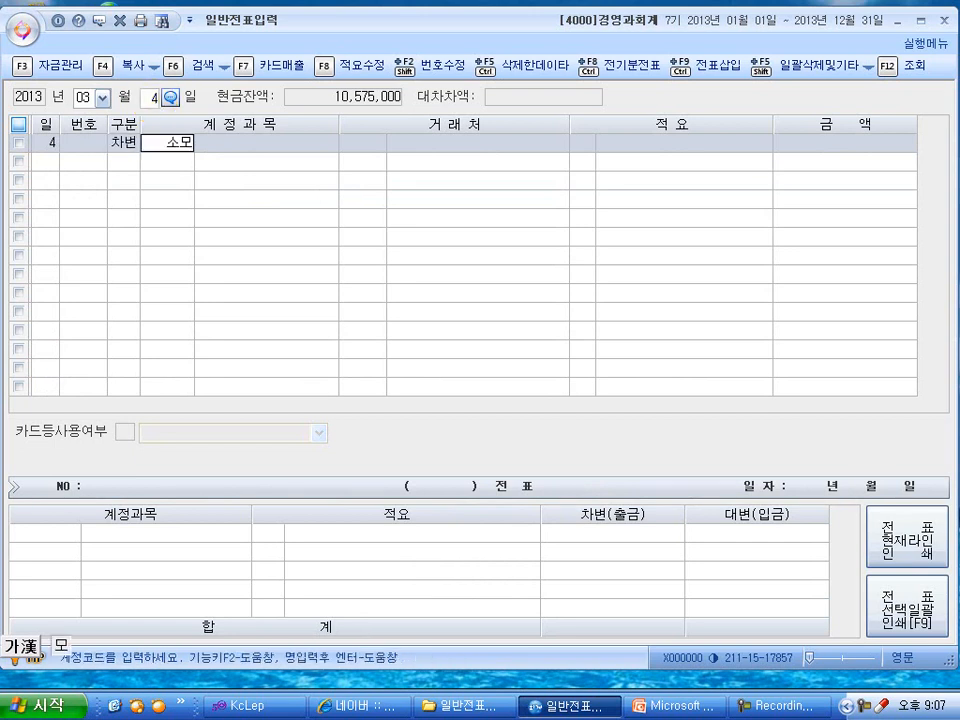
key(Return)
key(Down)
key(Down)
key(Down)
key(Down)
key(Down)
key(Down)
key(Down)
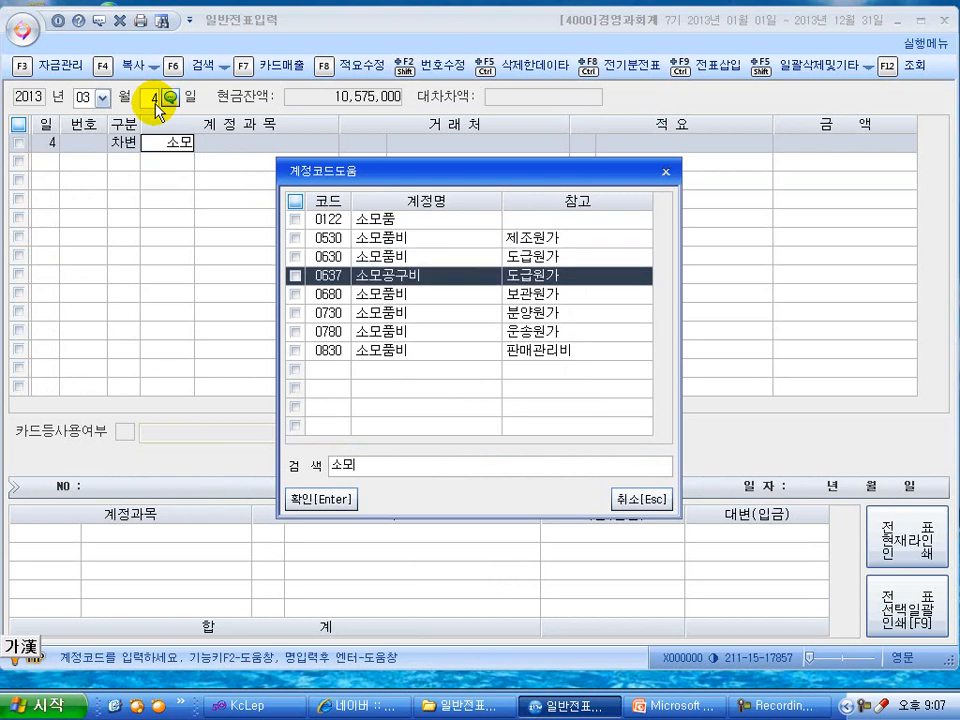
key(Return)
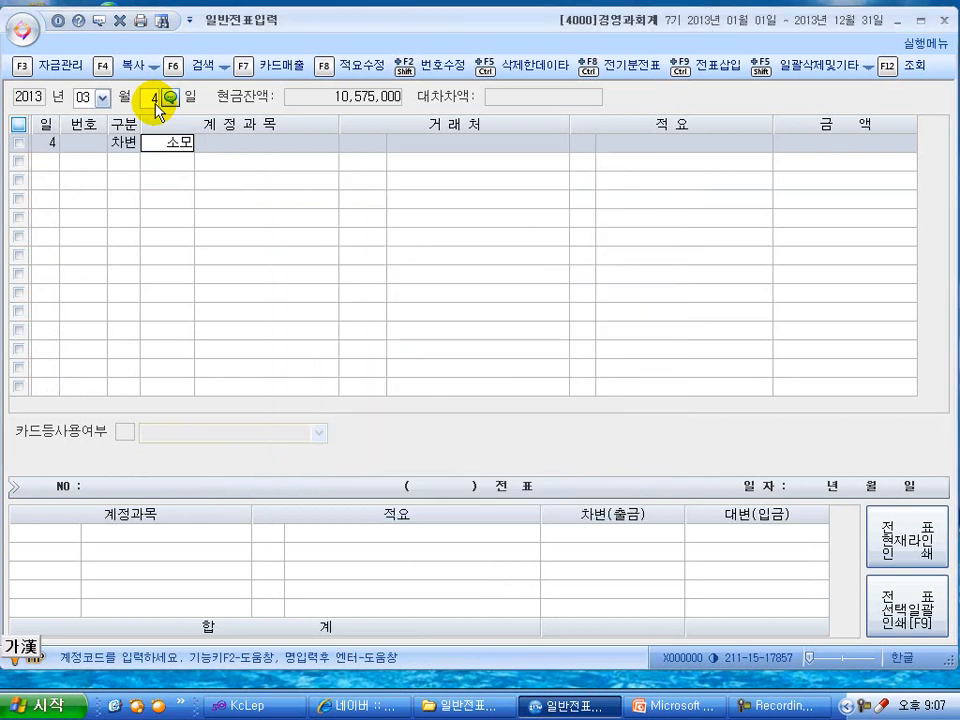
key(Return)
key(Return)
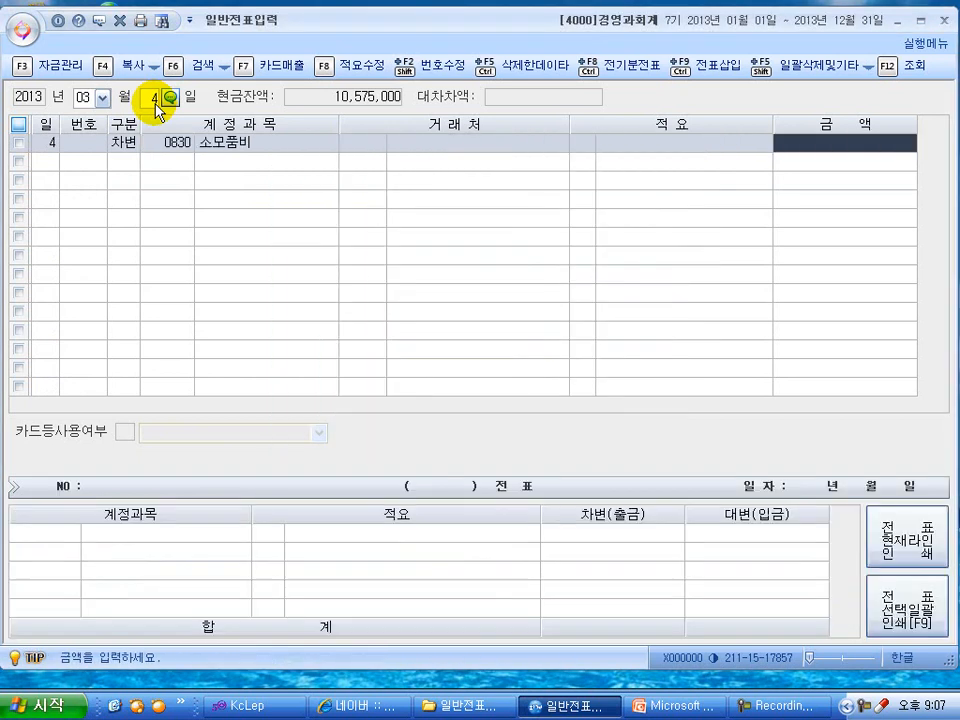
Step: Set the 소모품비 debit line's amount to 150,000
text(1500000)
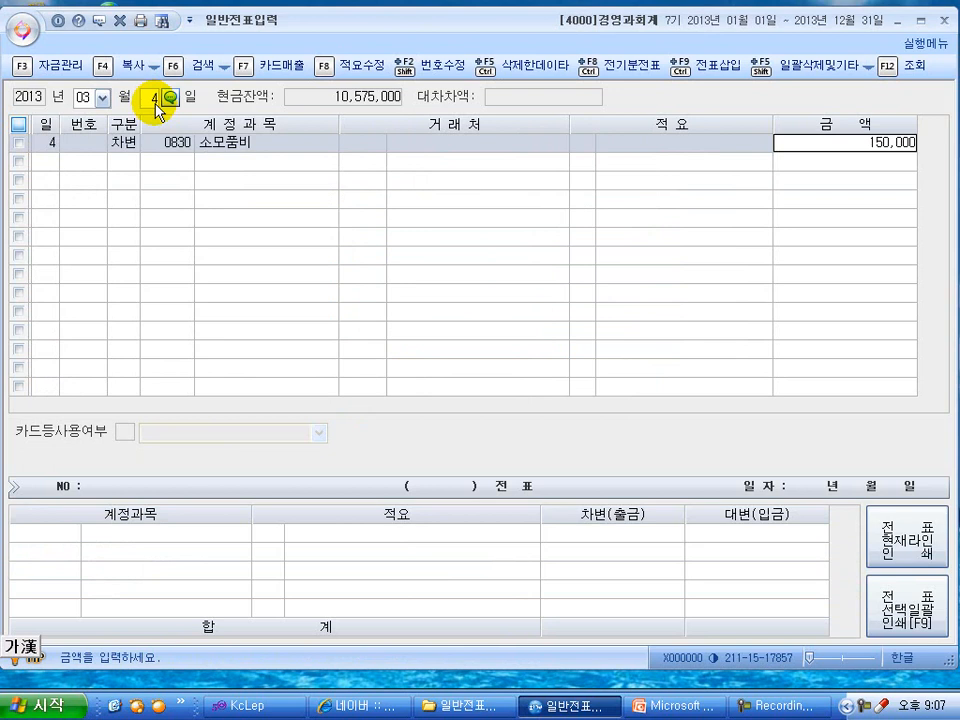
key(Return)
key(Return)
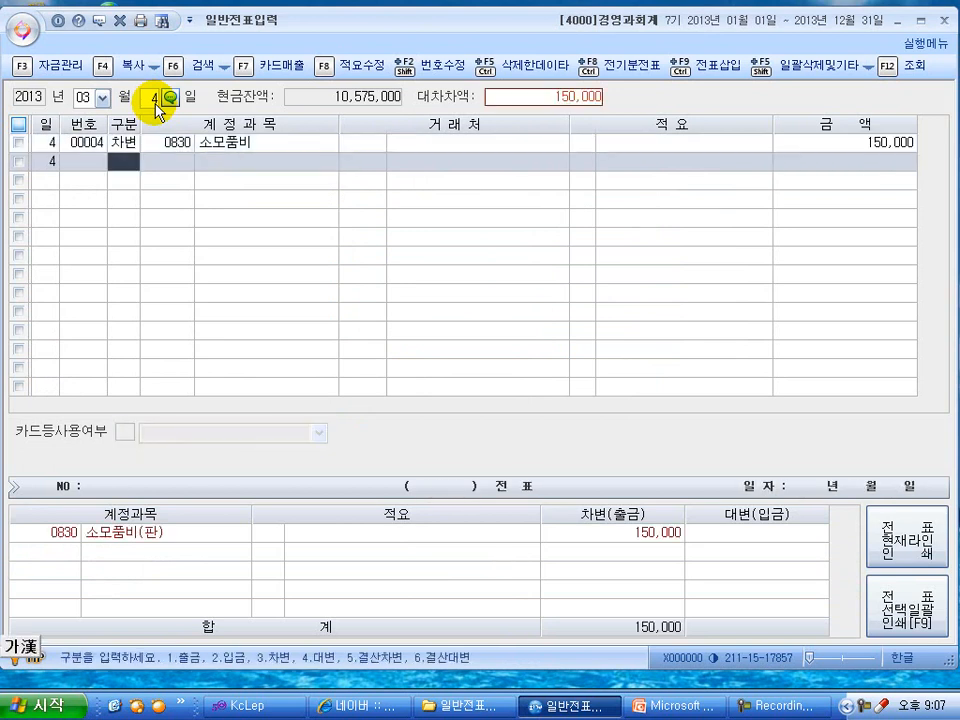
Step: Add a credit line with account 0253 미지급금 to the March 4 voucher
text(4미제)
key(Return)
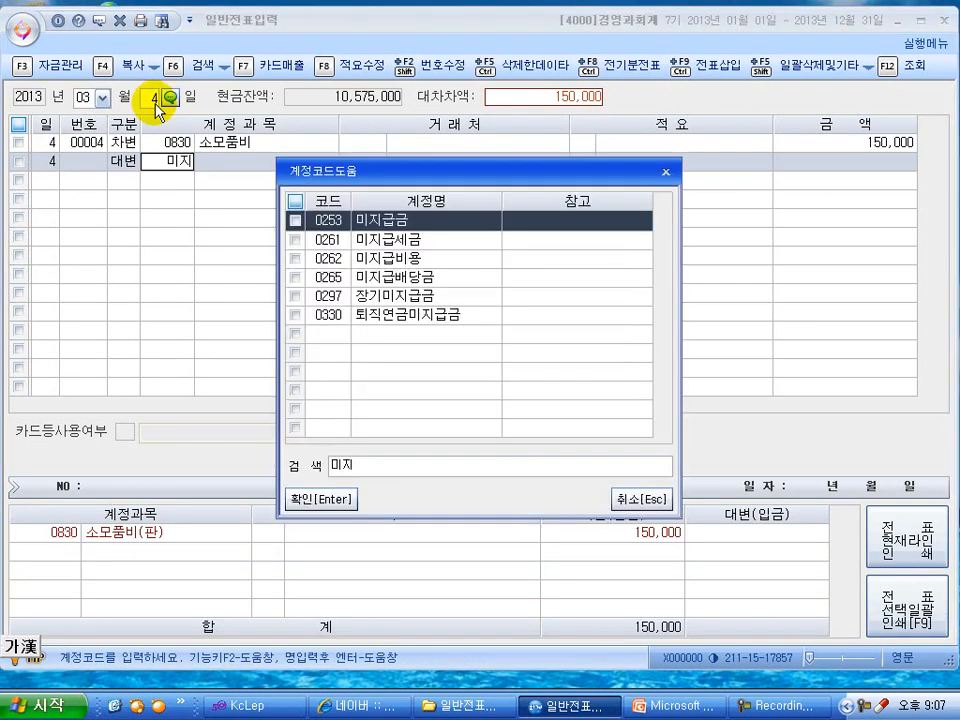
key(Escape)
key(Return)
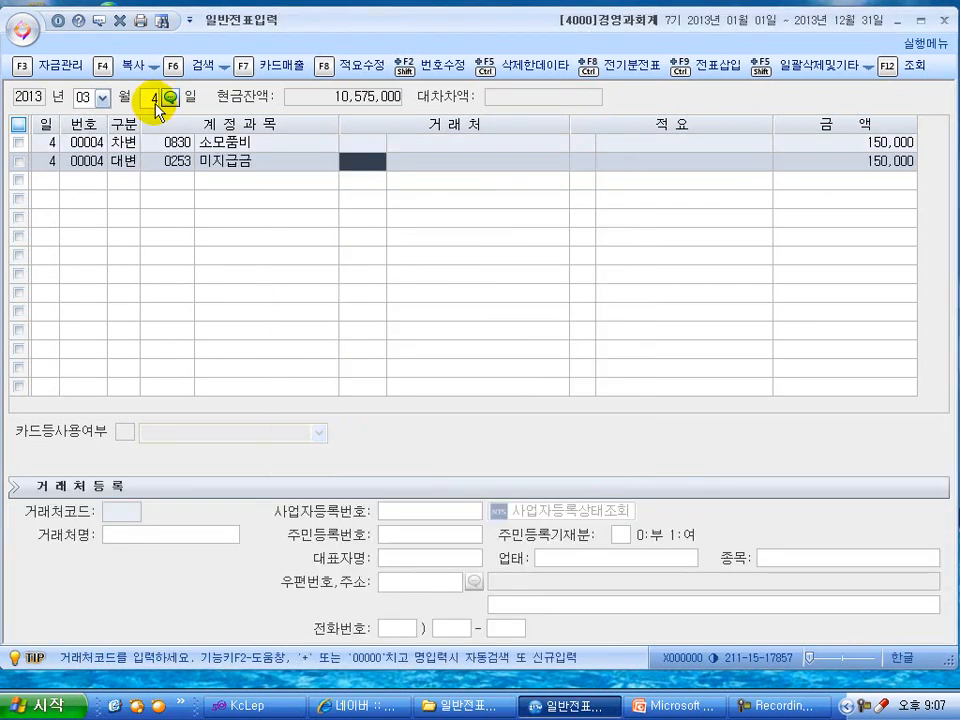
Step: Register 종로상사 as a new 거래처 with code 03000 on the 미지급금 credit line
text(+)
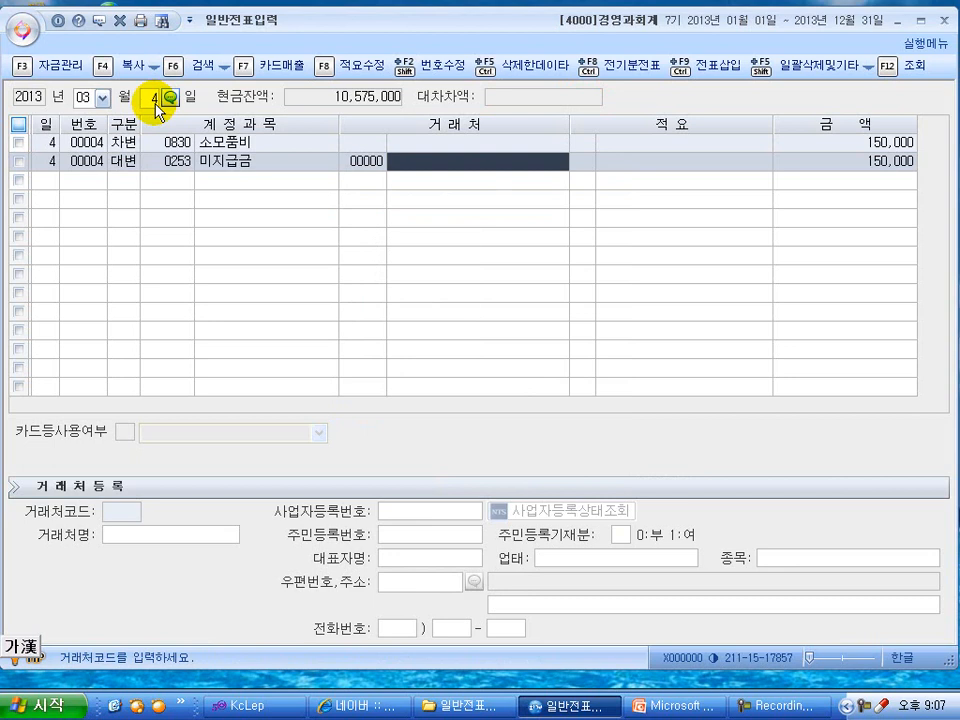
text(종로)
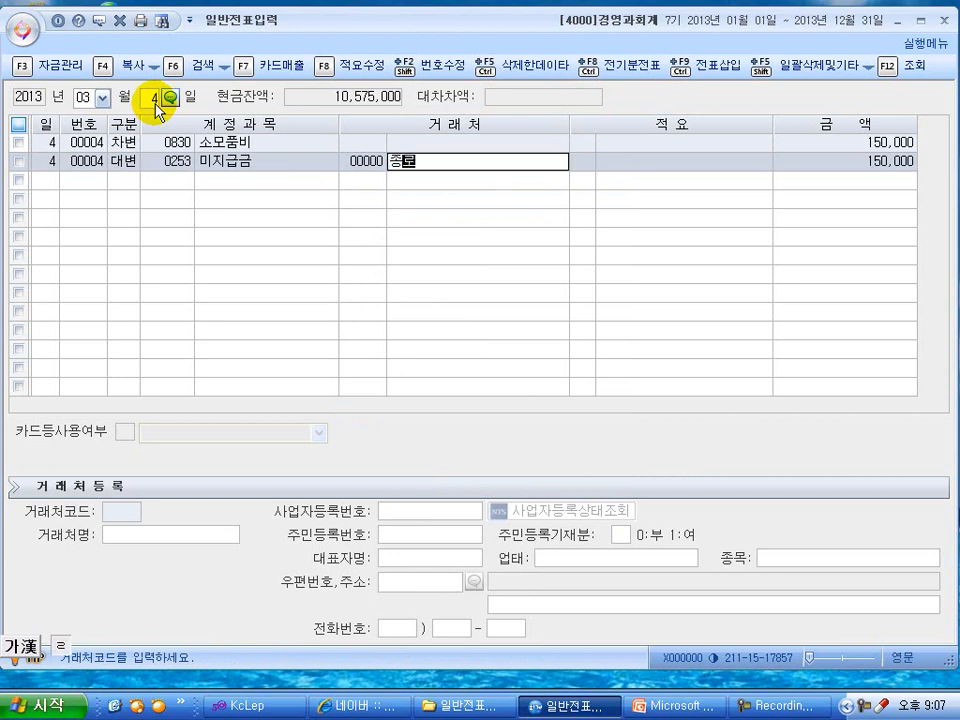
text(상ㅅㅏ)
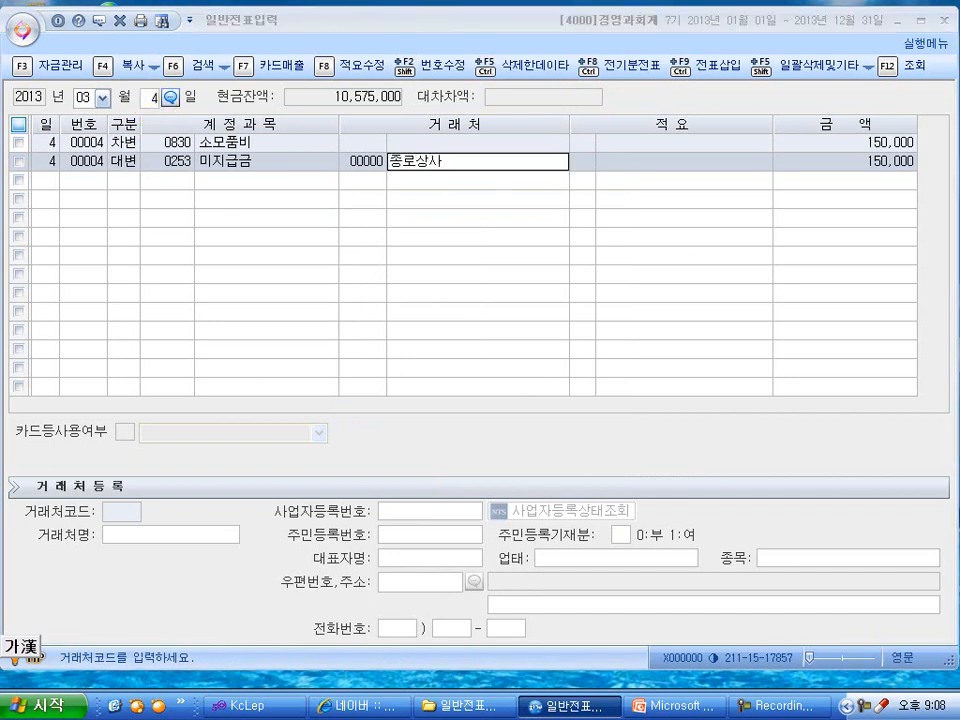
key(Return)
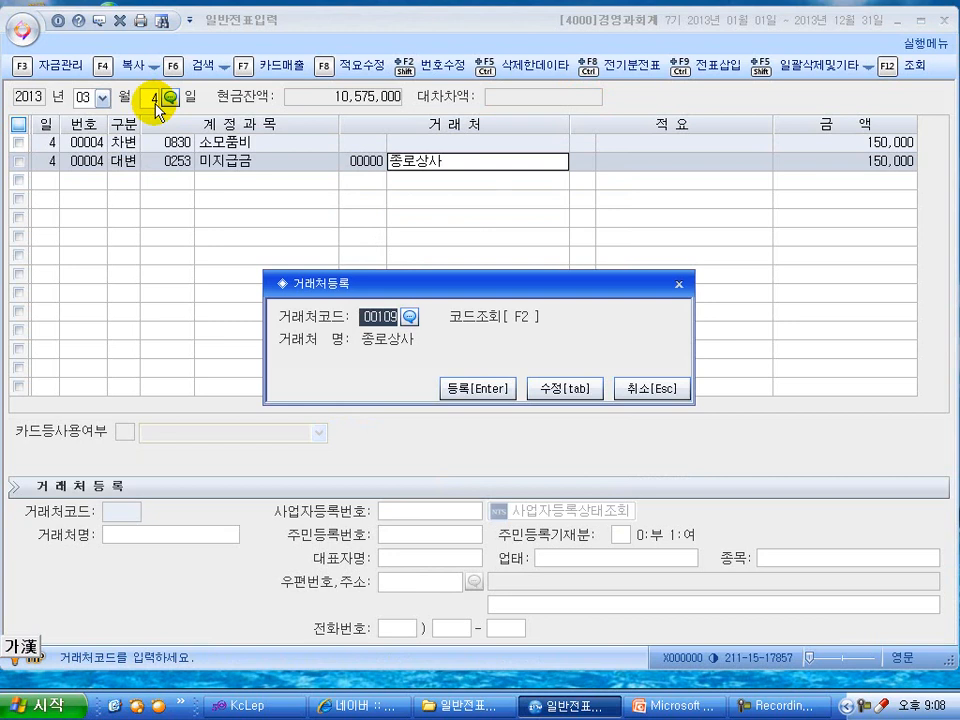
text(3000)
key(Return)
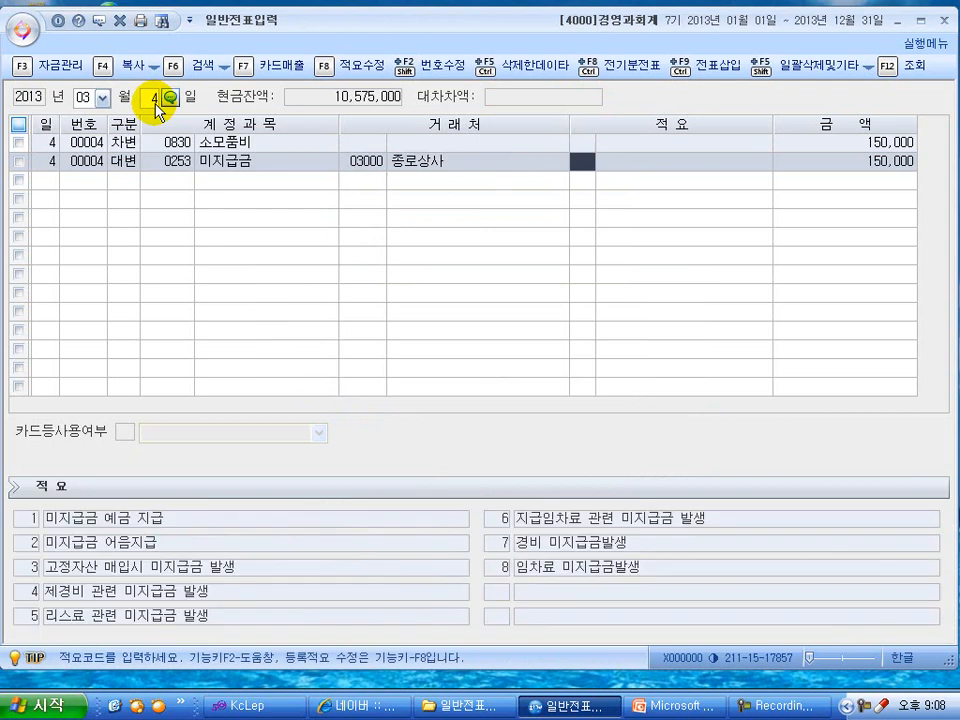
Step: Switch the voucher date to March 5 and start a debit line with account 0251 외상매입금
click(153, 101)
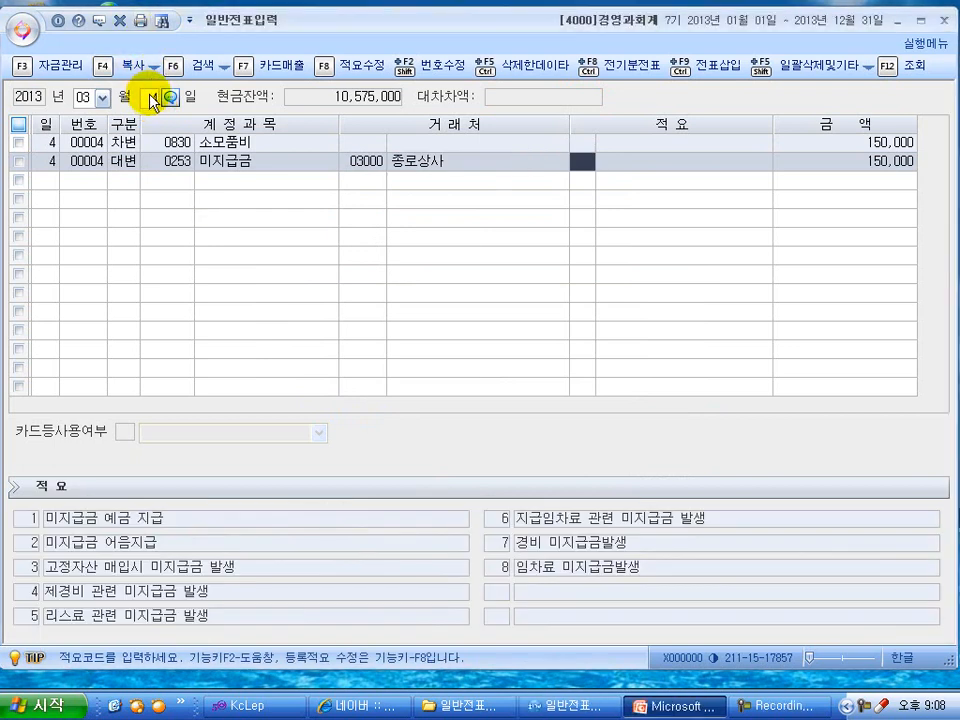
text(5)
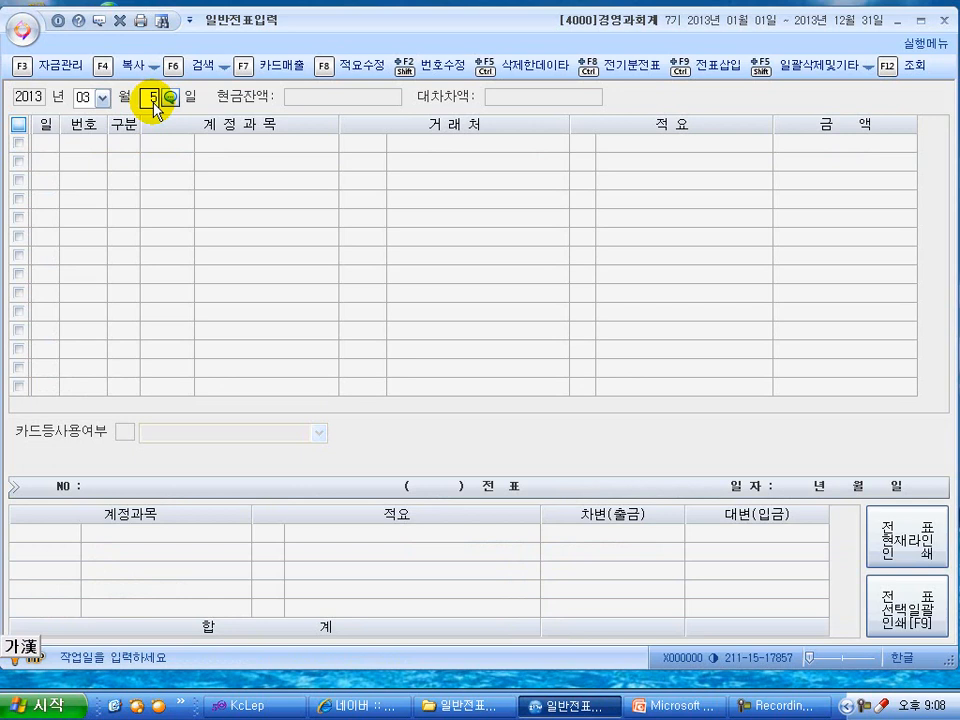
key(Return)
text(3)
key(Return)
text(251)
key(Return)
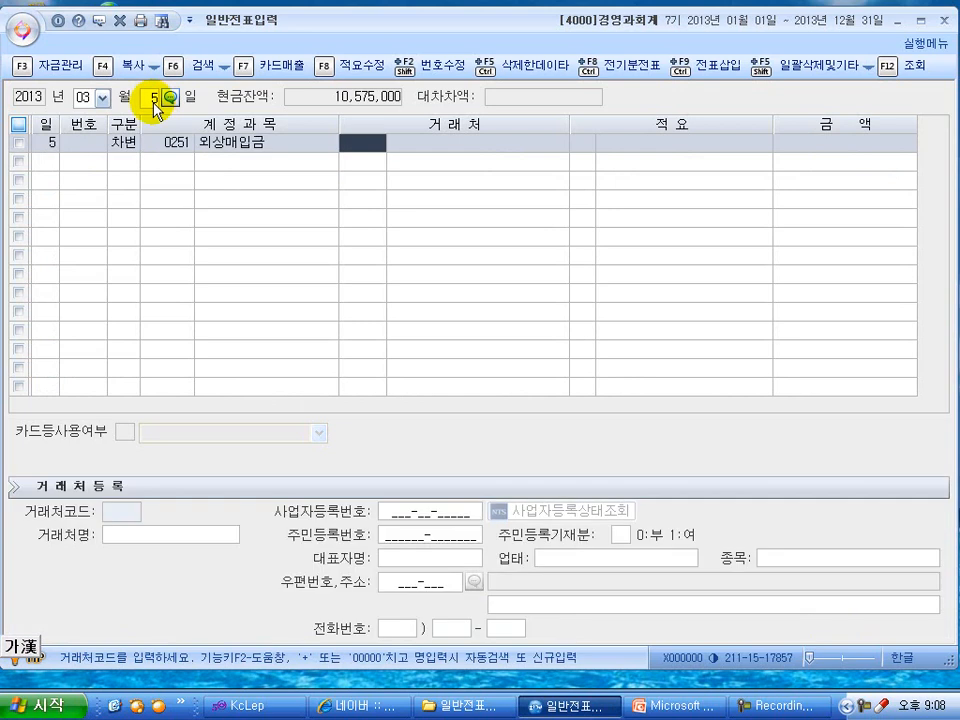
Step: Assign the 거래처 (주)영풍 to the 외상매입금 debit line and set its amount to 1,500,000
key(plus)
text(영풍)
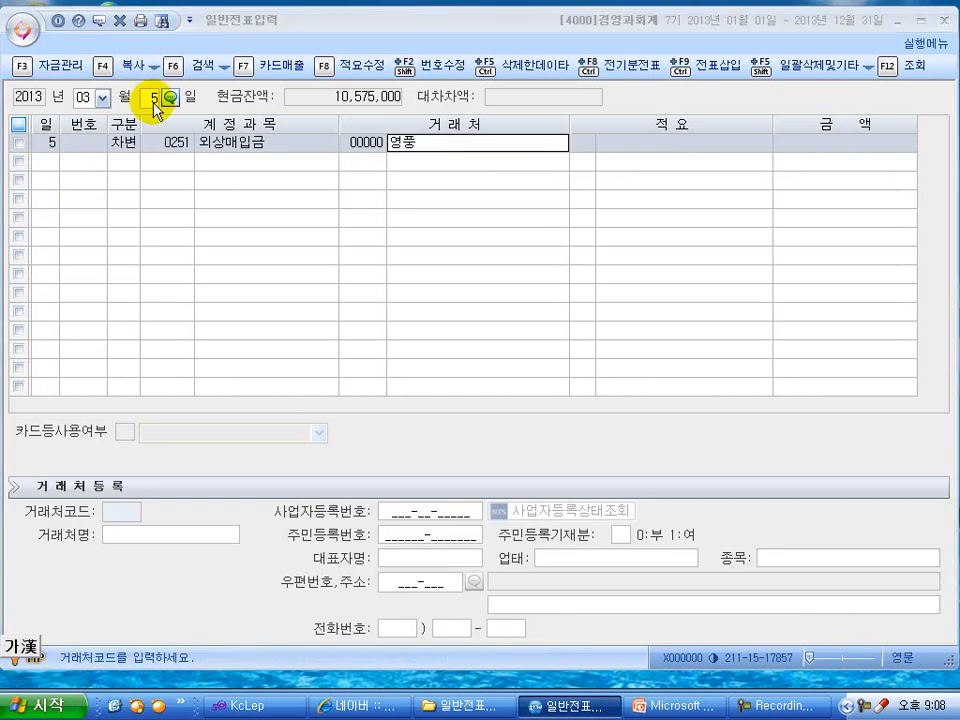
key(Return)
key(Escape)
key(Return)
key(Return)
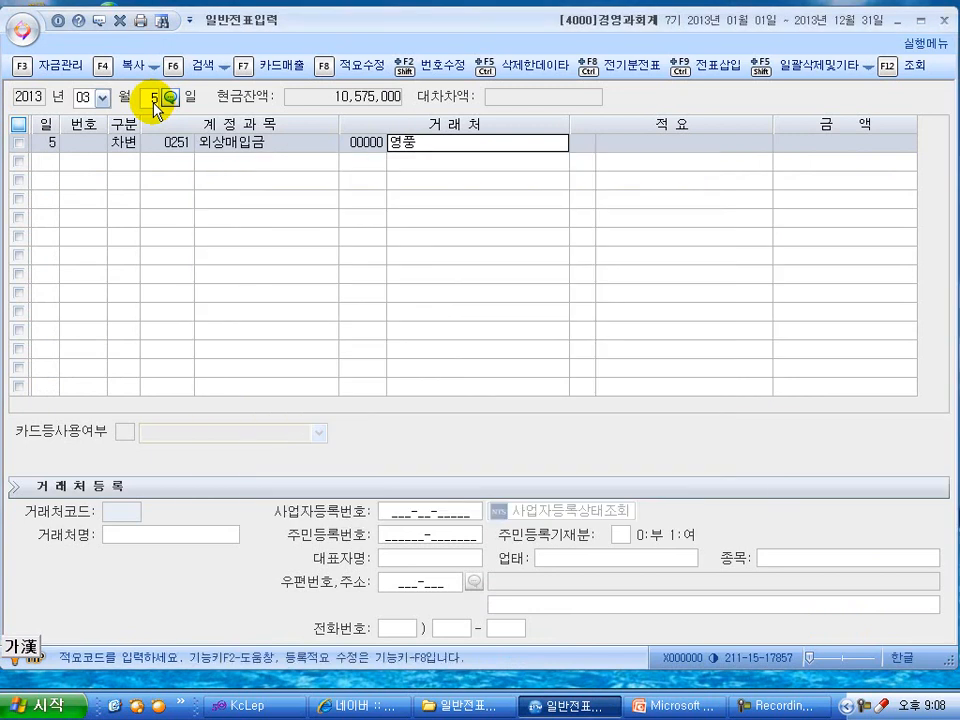
text(1,500,000)
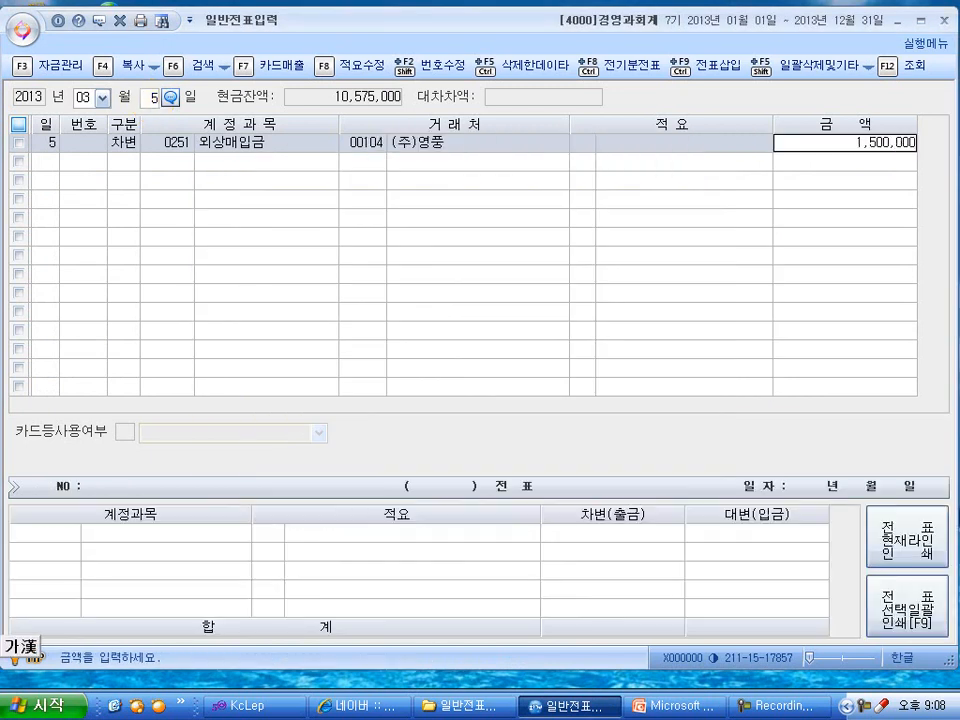
key(Return)
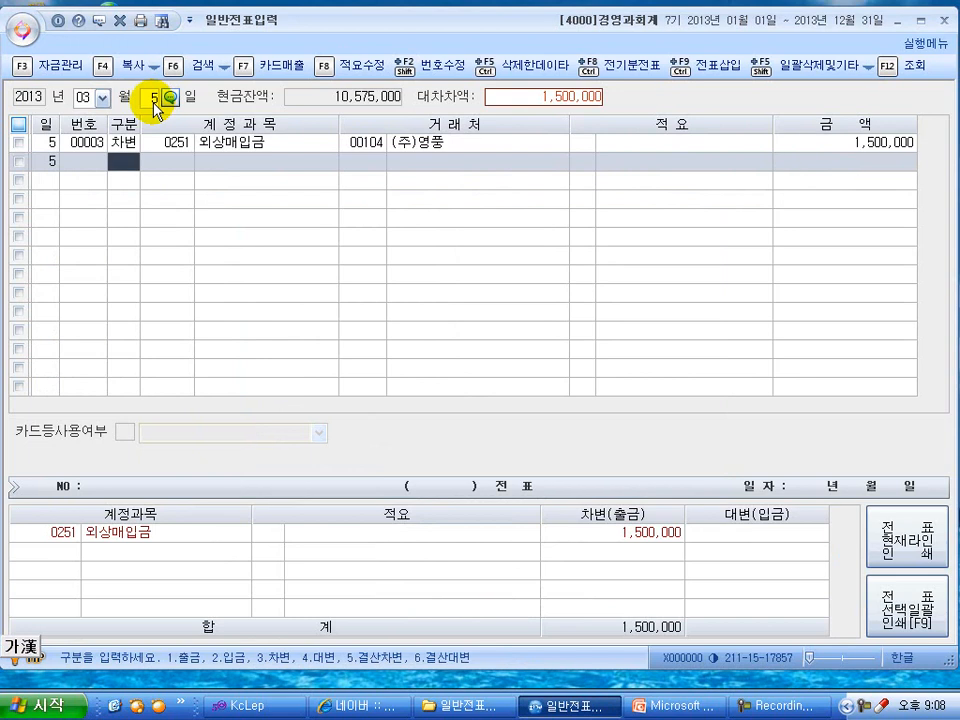
Step: Add a credit line with account 0110 받을어음 and the 거래처 (주)대정 to the March 5 voucher
text(4)
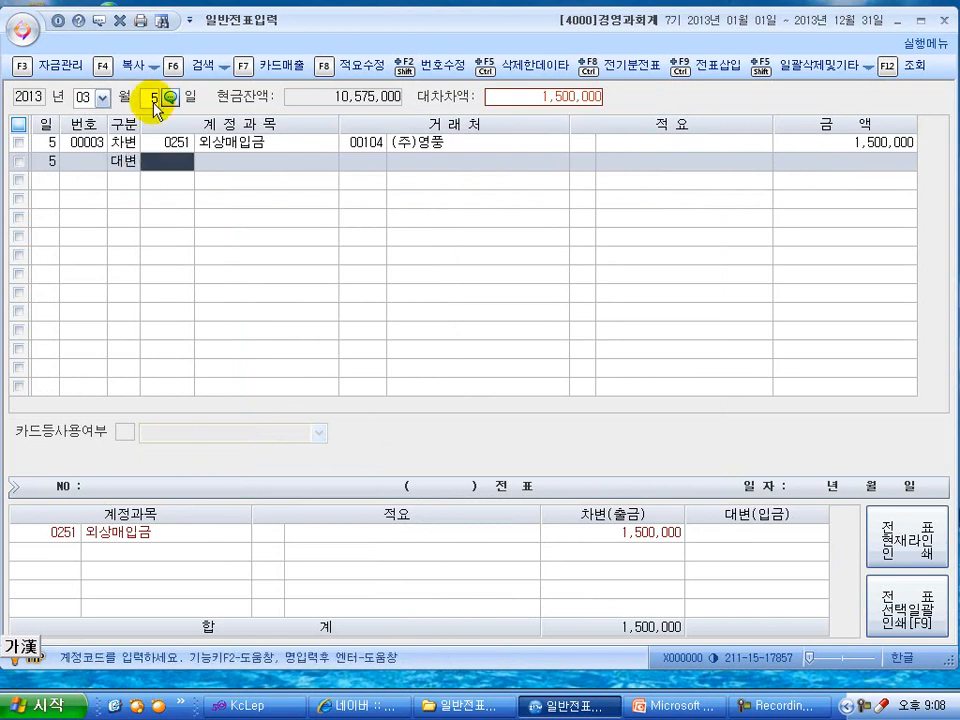
text(110)
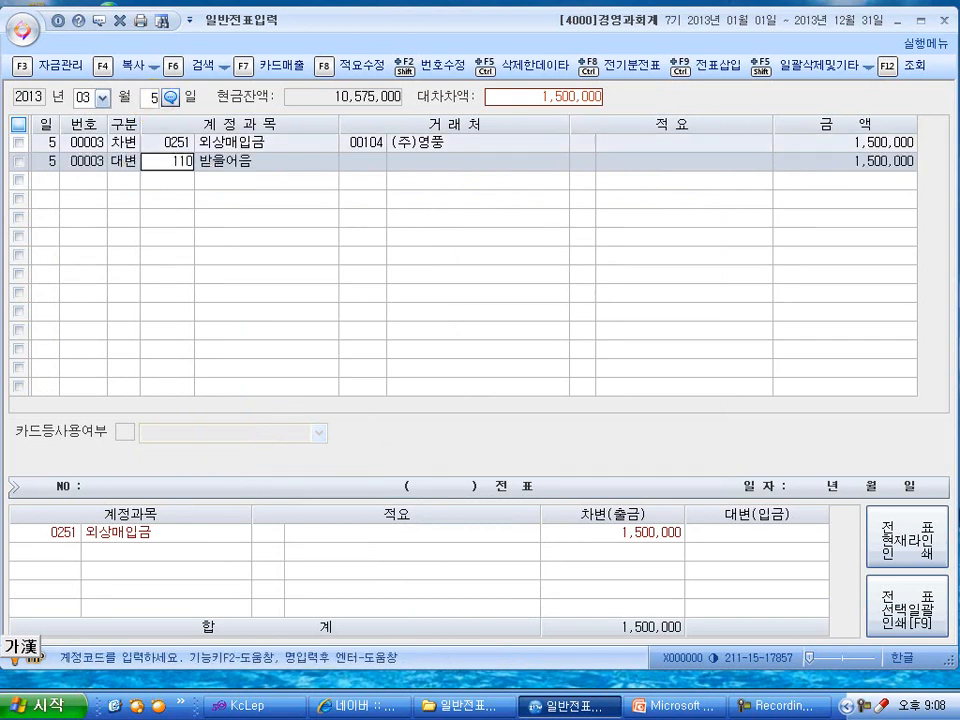
key(Return)
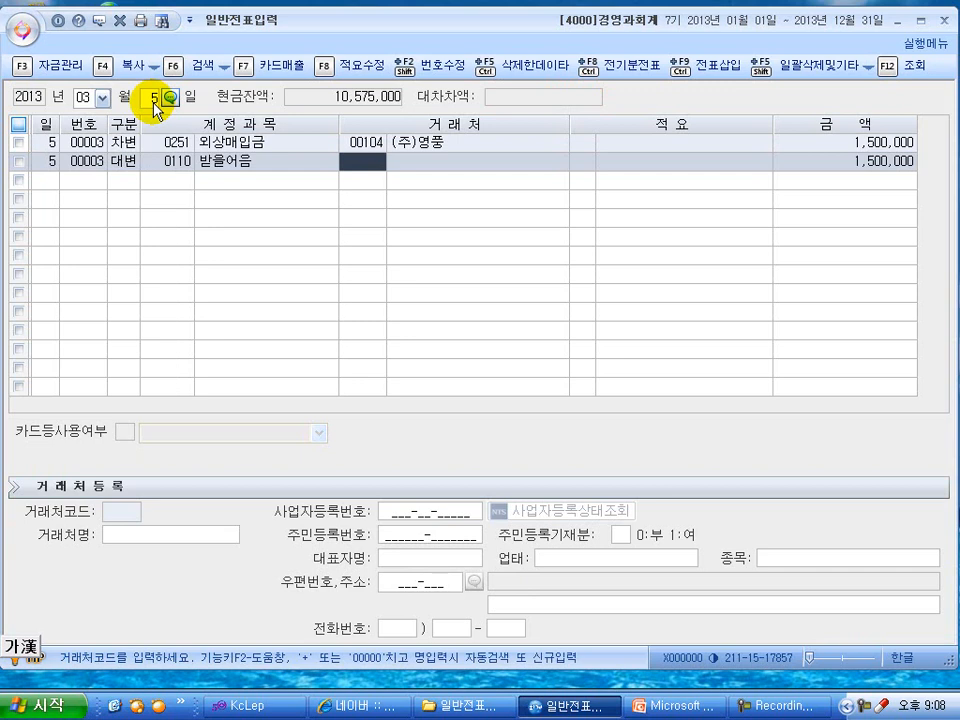
text(+)
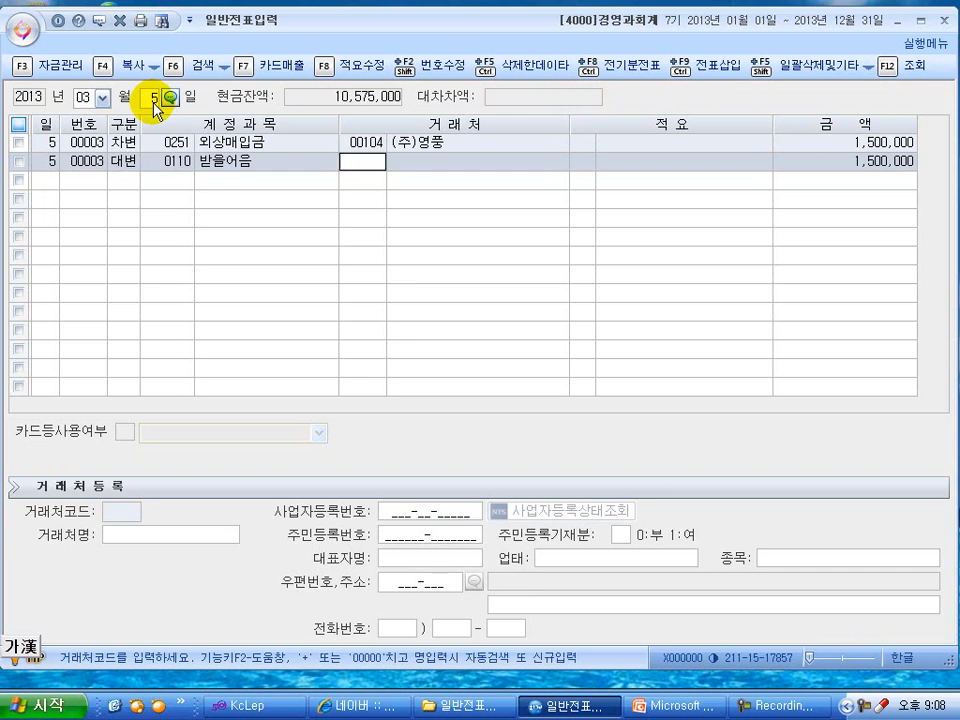
text(대청)
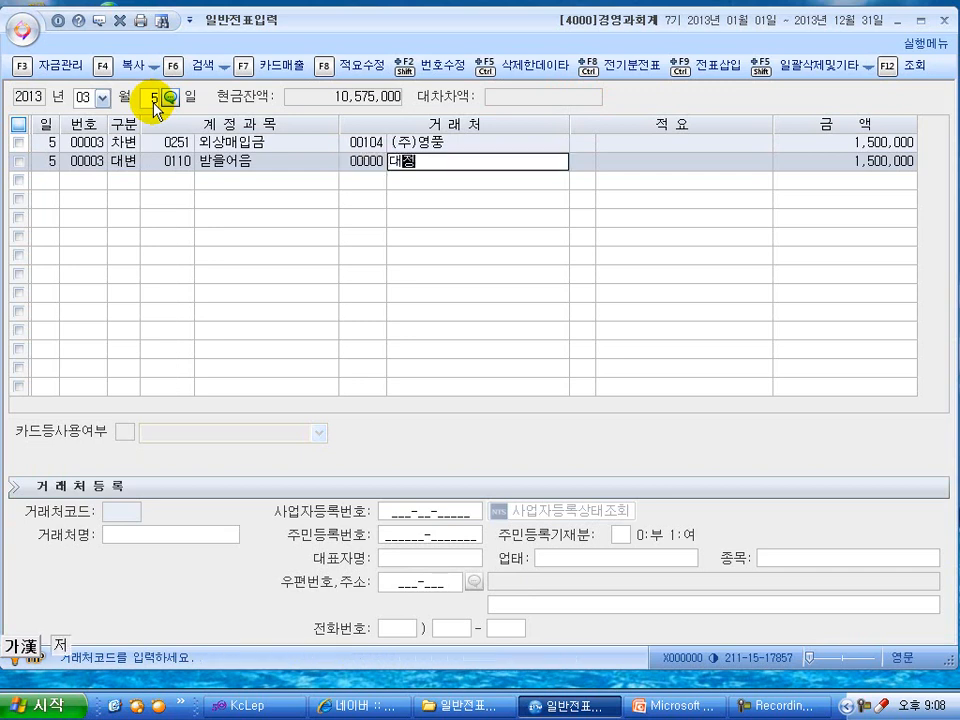
key(Return)
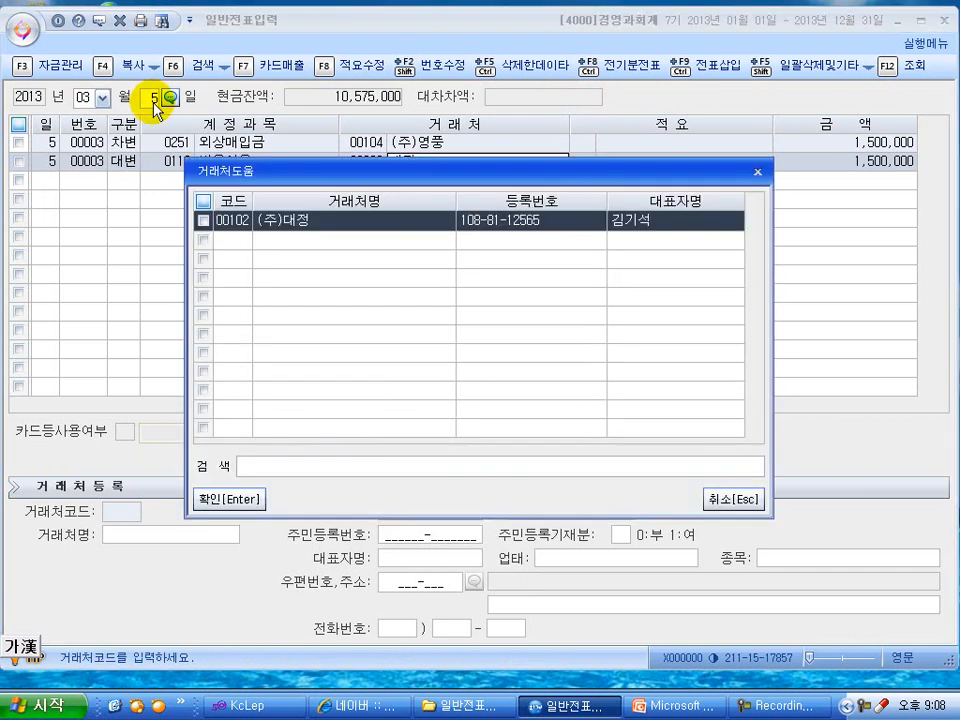
key(Escape)
key(Return)
key(Return)
key(Return)
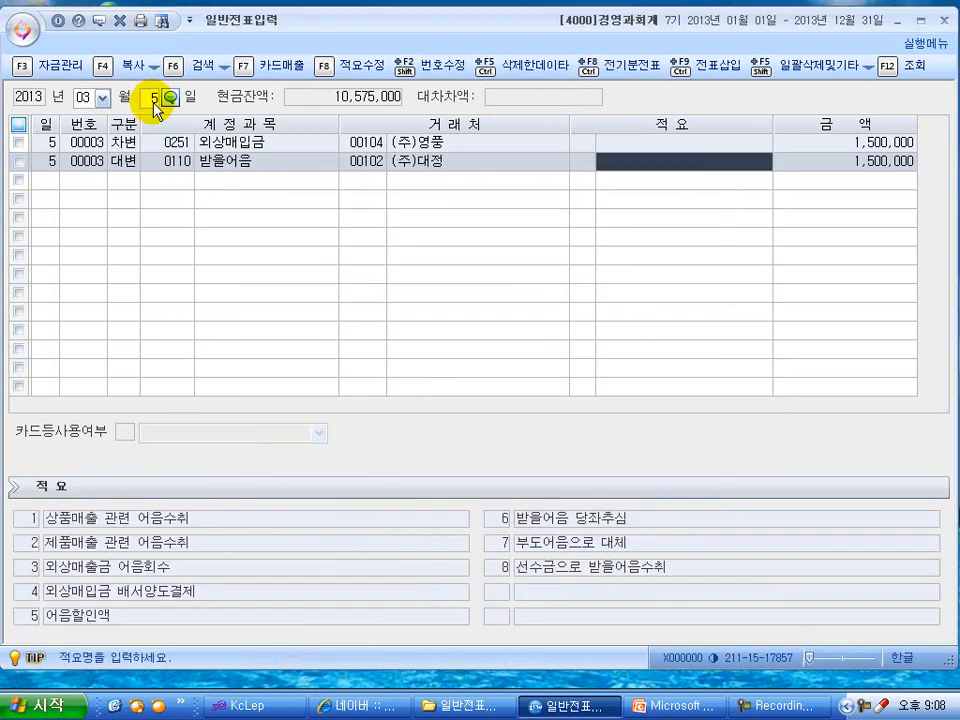
key(Return)
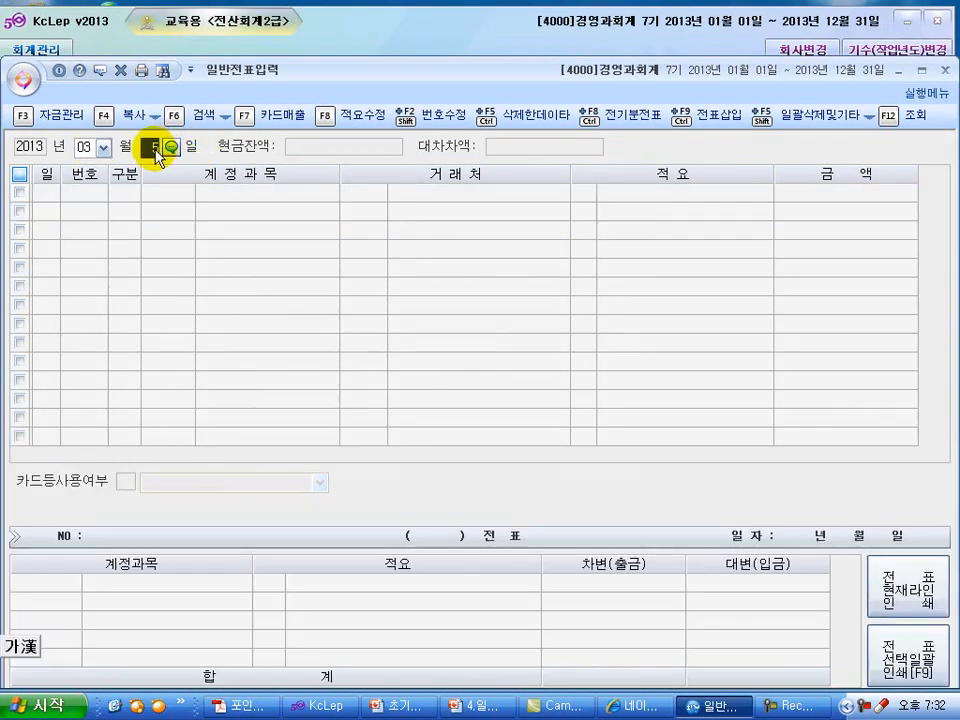
Step: Switch the voucher date to March 6 and add a debit line for account 0102 당좌예금 of 1,485,000
text(6)
key(Return)
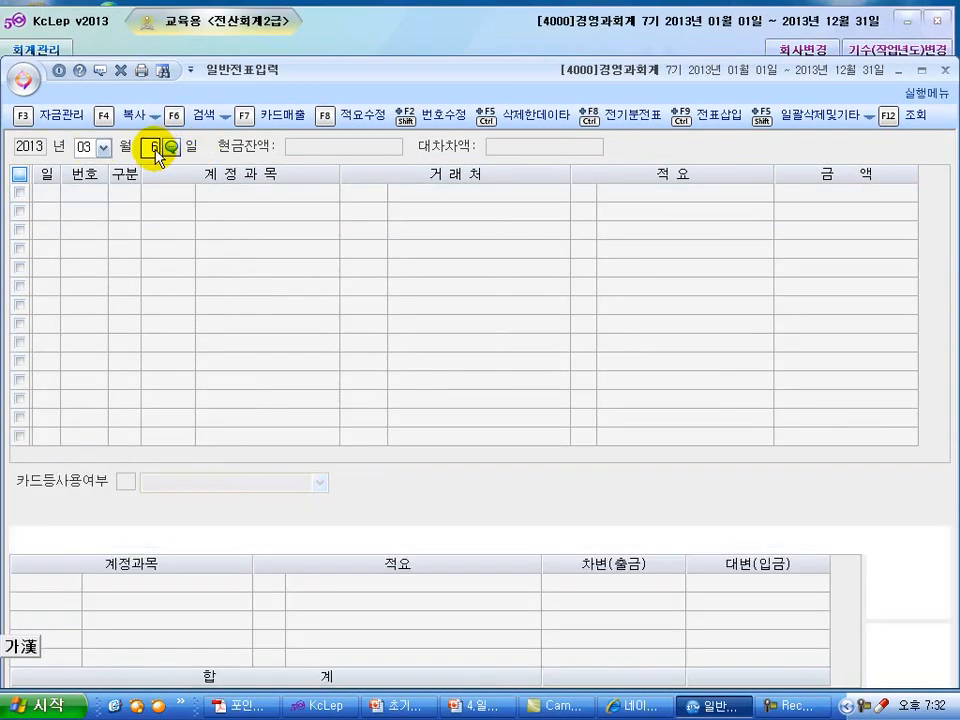
text(3)
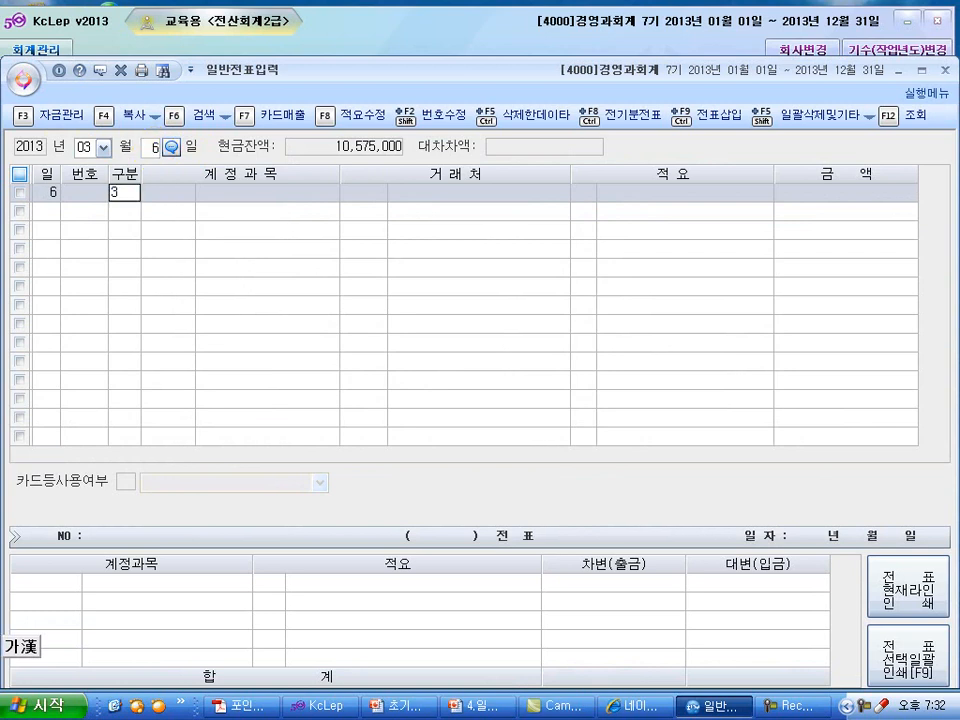
key(Return)
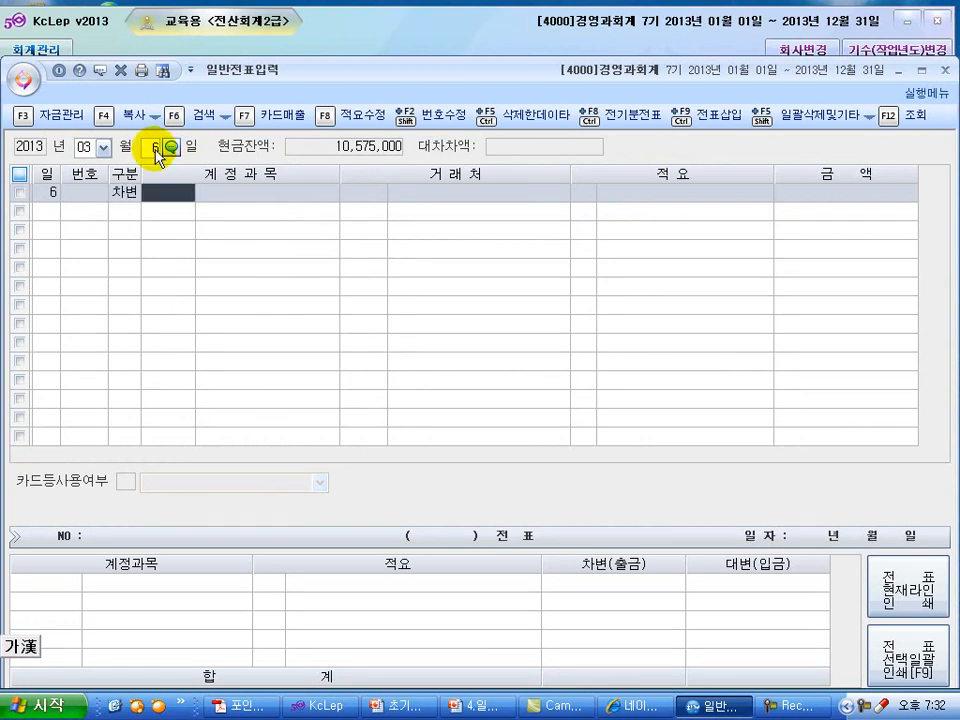
text(102)
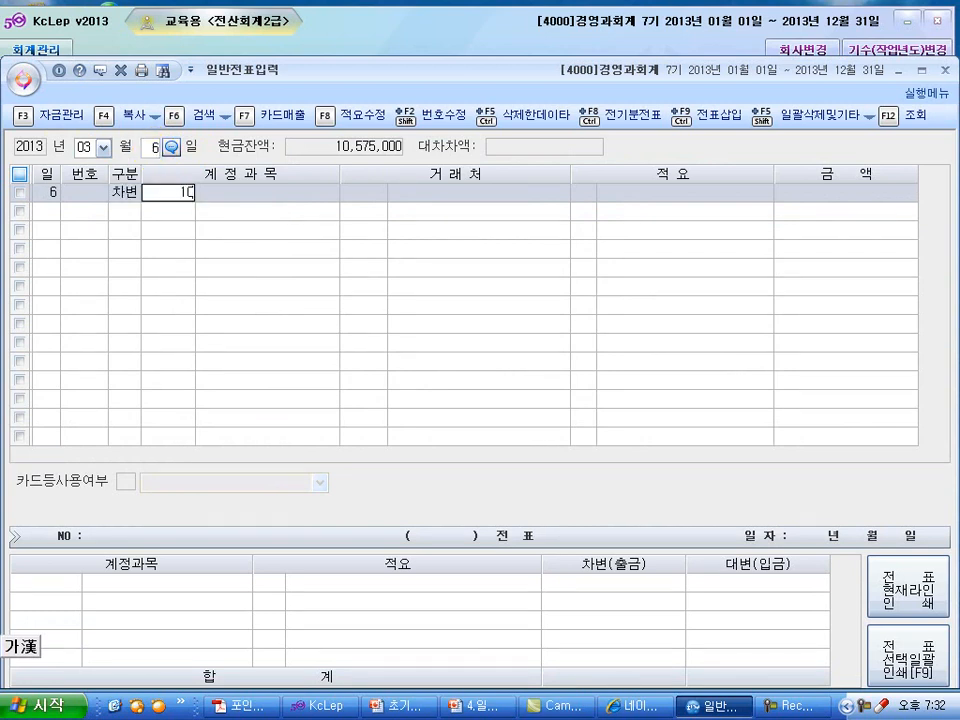
key(Return)
key(Return)
key(Return)
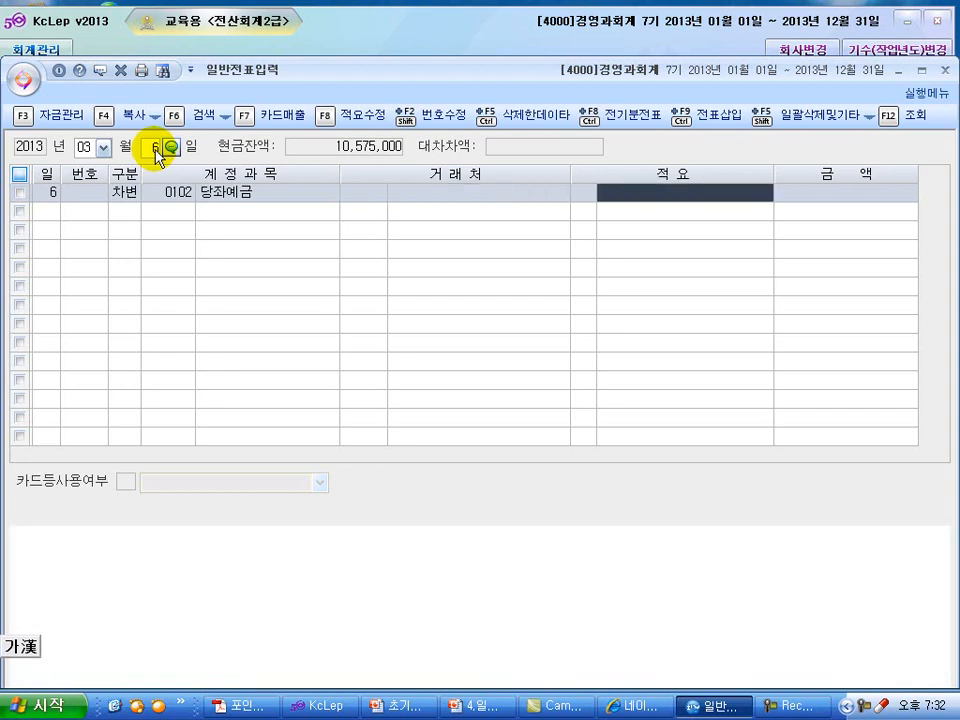
key(Return)
text(1485000)
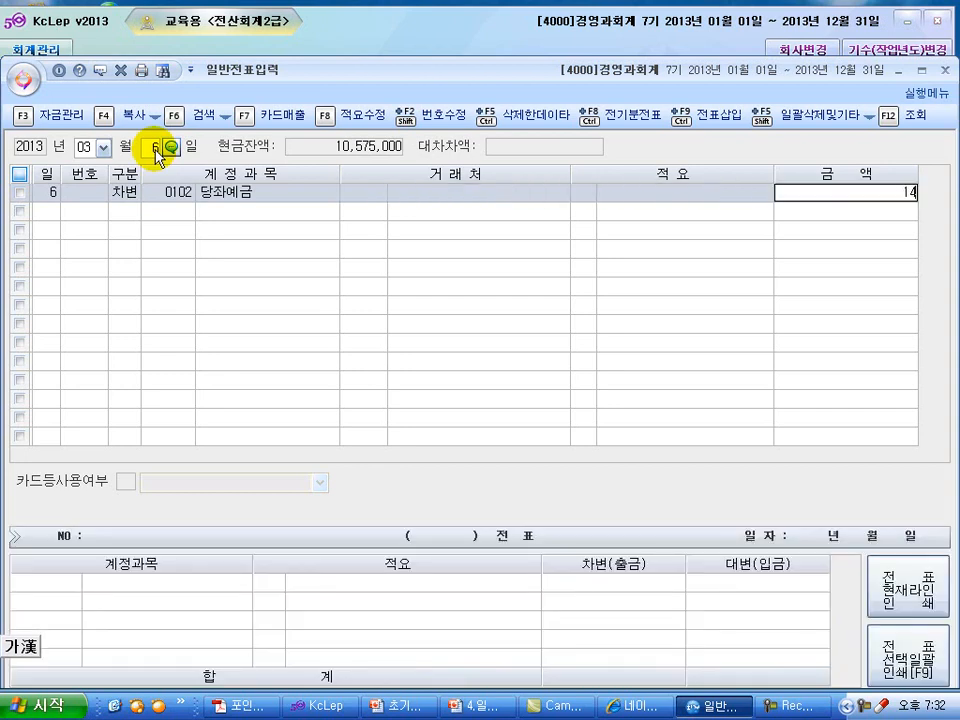
key(Return)
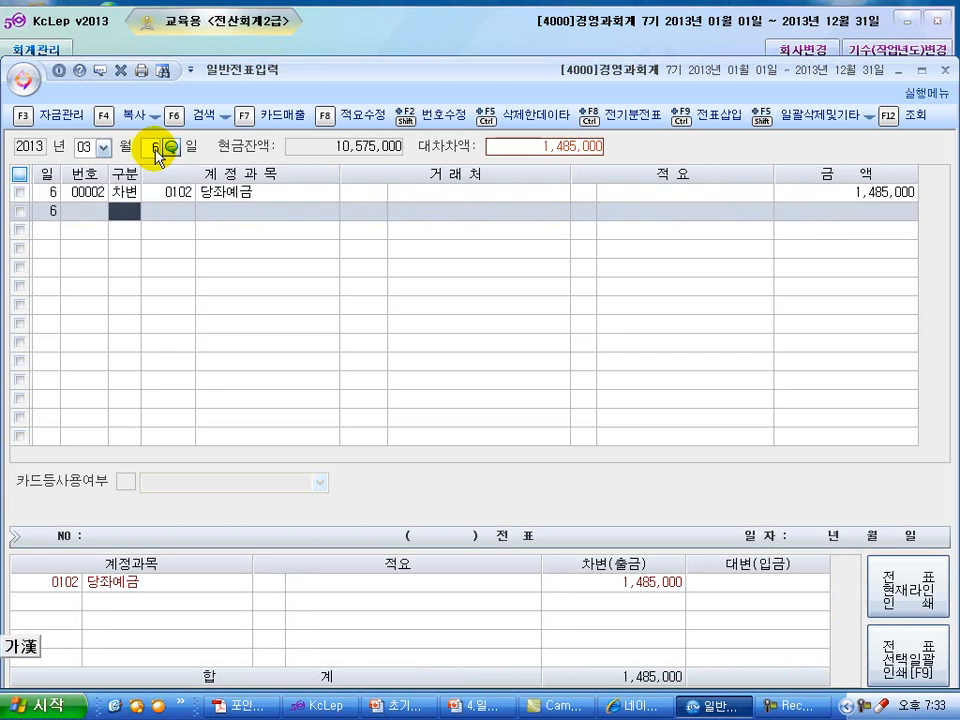
Step: Start a second debit line in the March 6 voucher with the 판매관리비 account 0831 수수료비용
text(3)
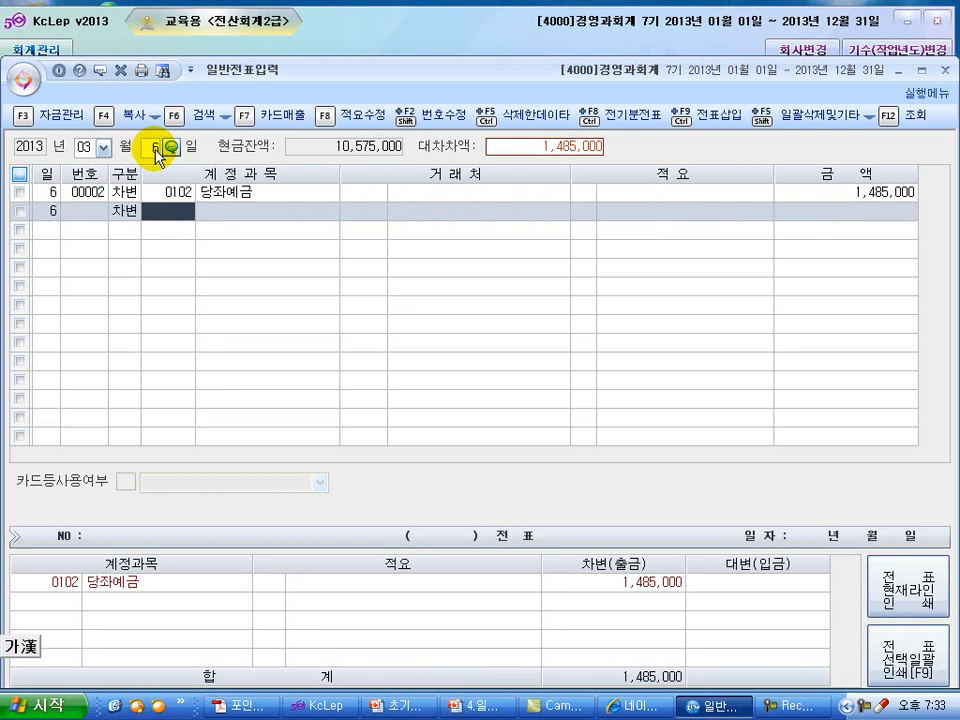
text(수수)
key(Return)
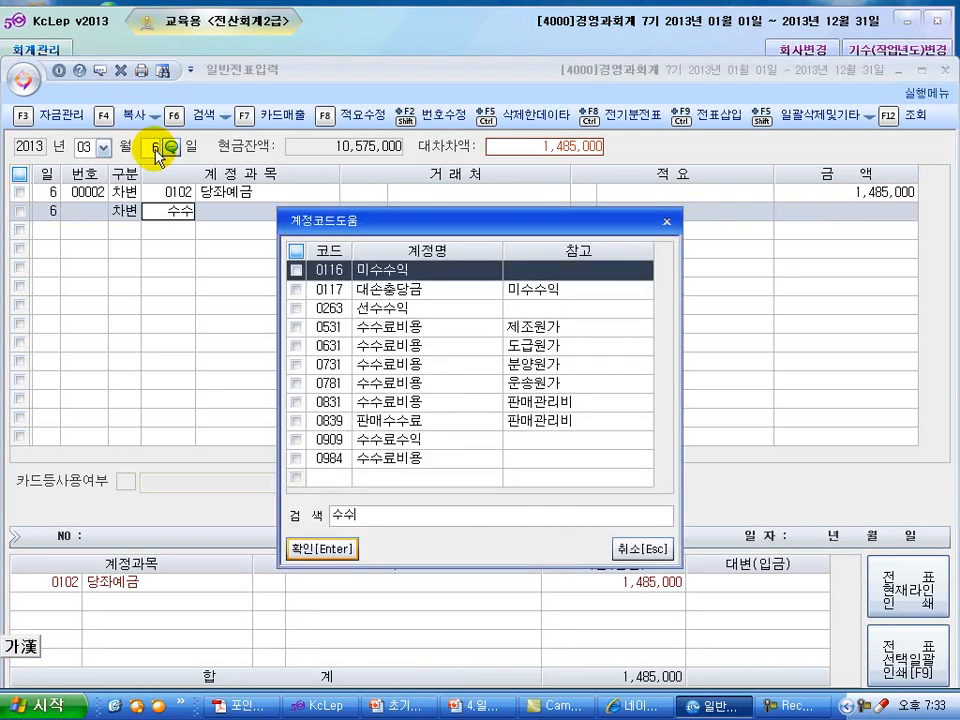
key(Down)
key(Down)
key(Down)
key(Down)
key(Down)
key(Down)
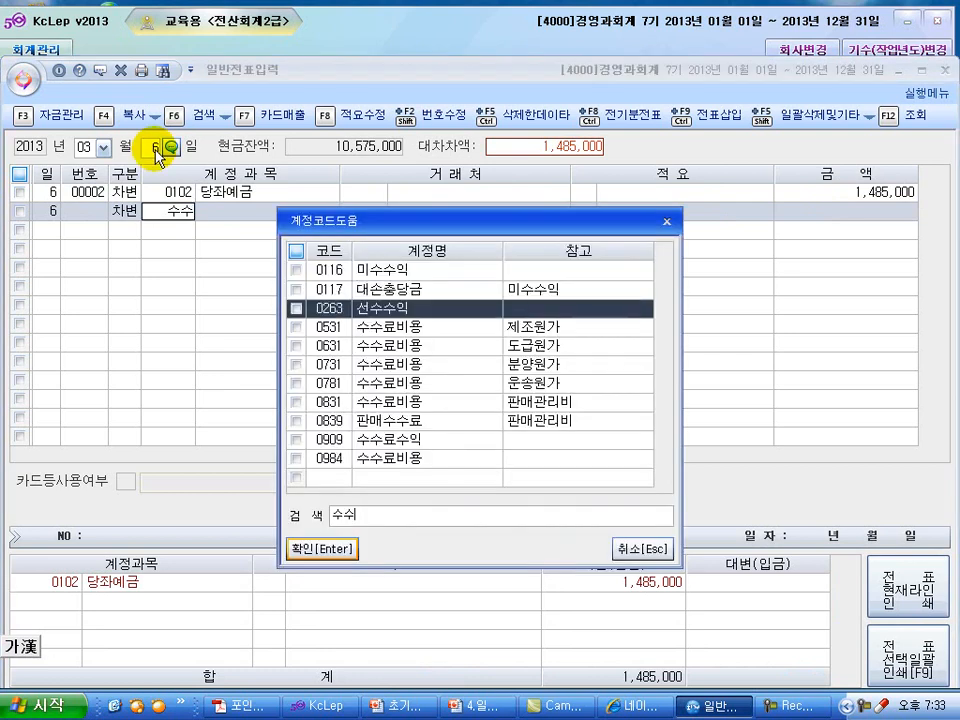
key(Down)
key(Down)
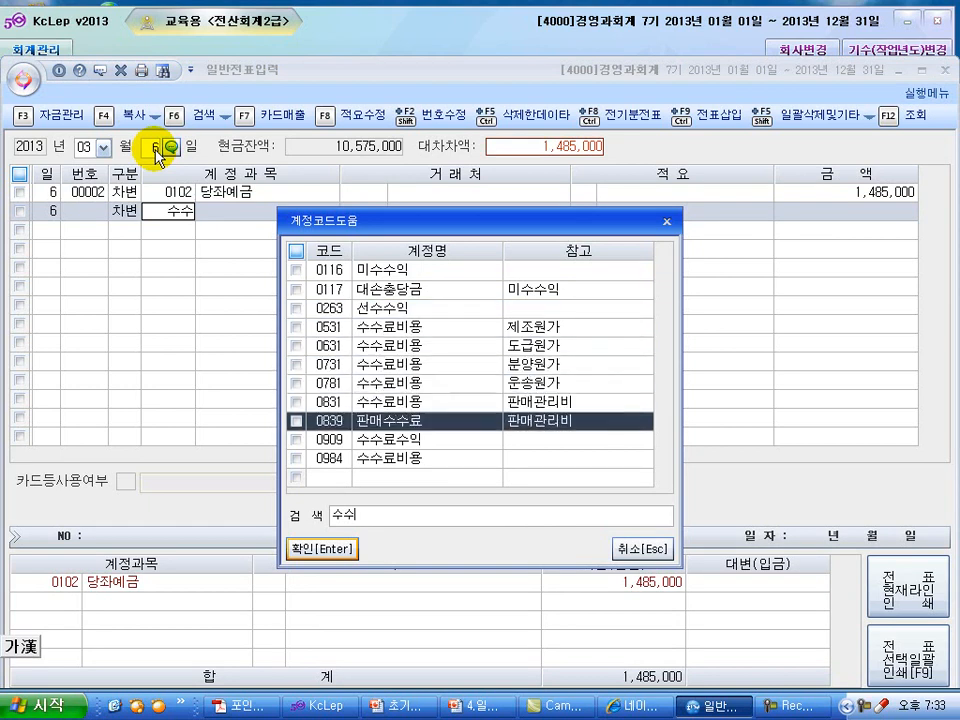
key(Up)
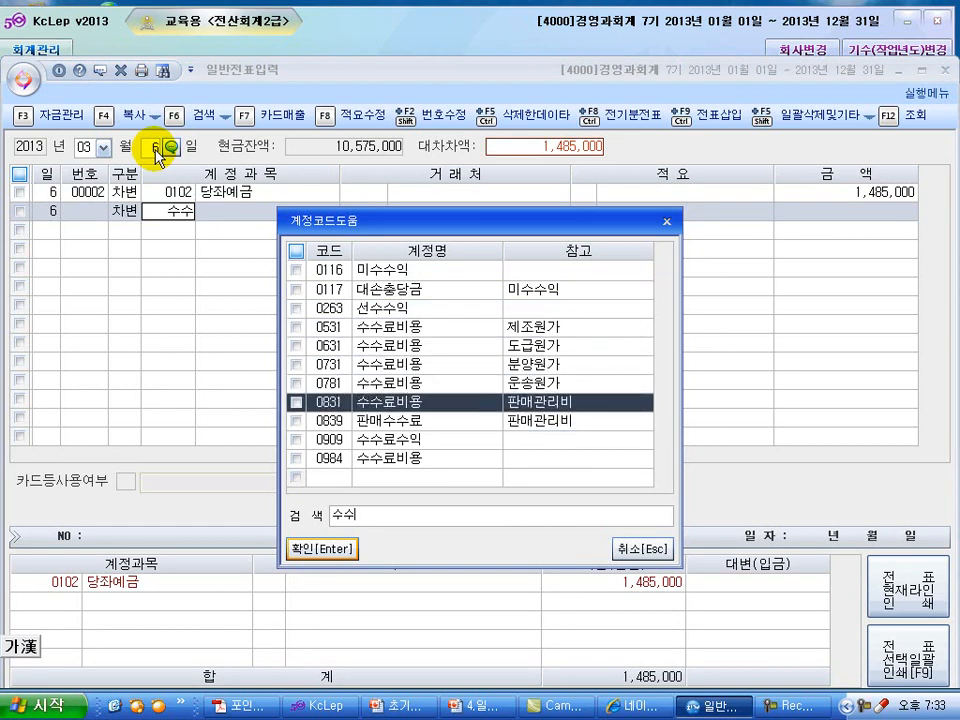
key(Return)
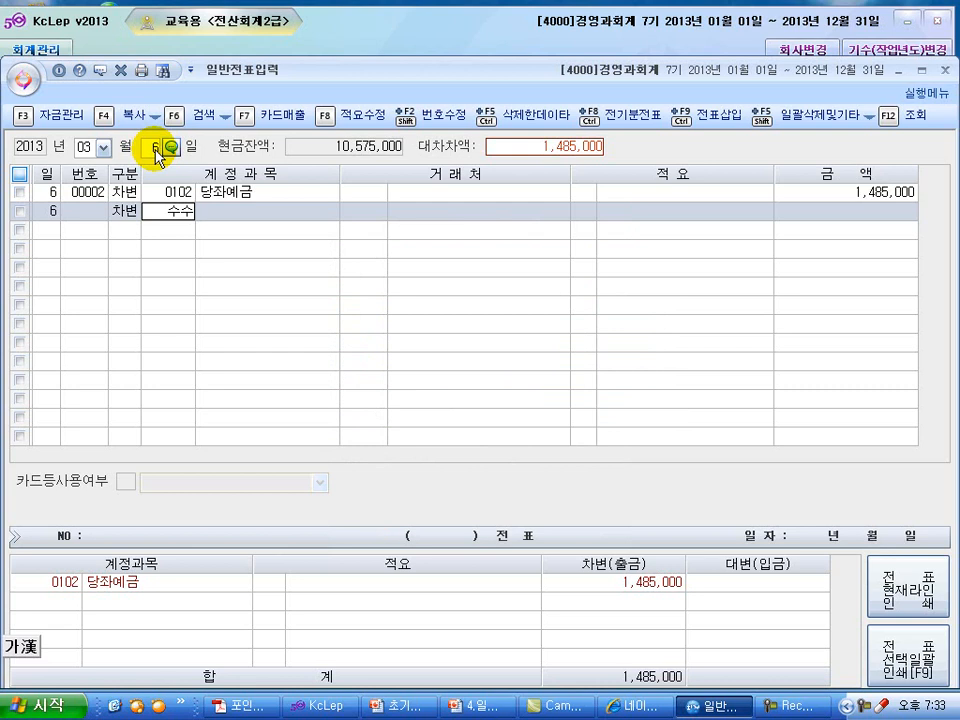
Step: Set the amount of the 수수료비용 debit line in the March 6 voucher to 15,000
key(Return)
key(Return)
key(Return)
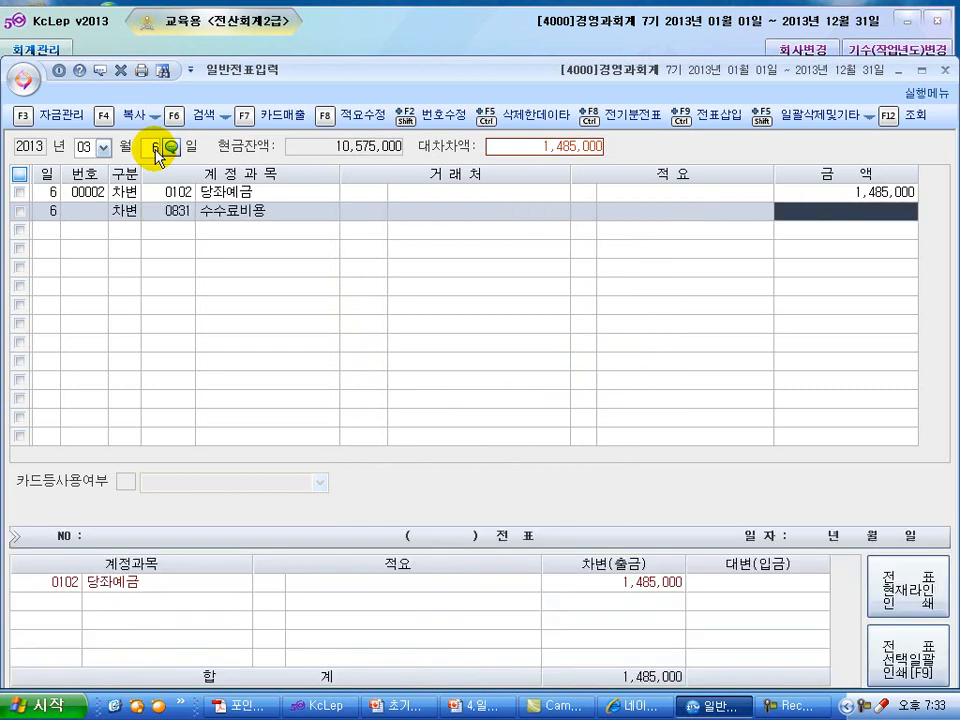
text(150000)
key(Return)
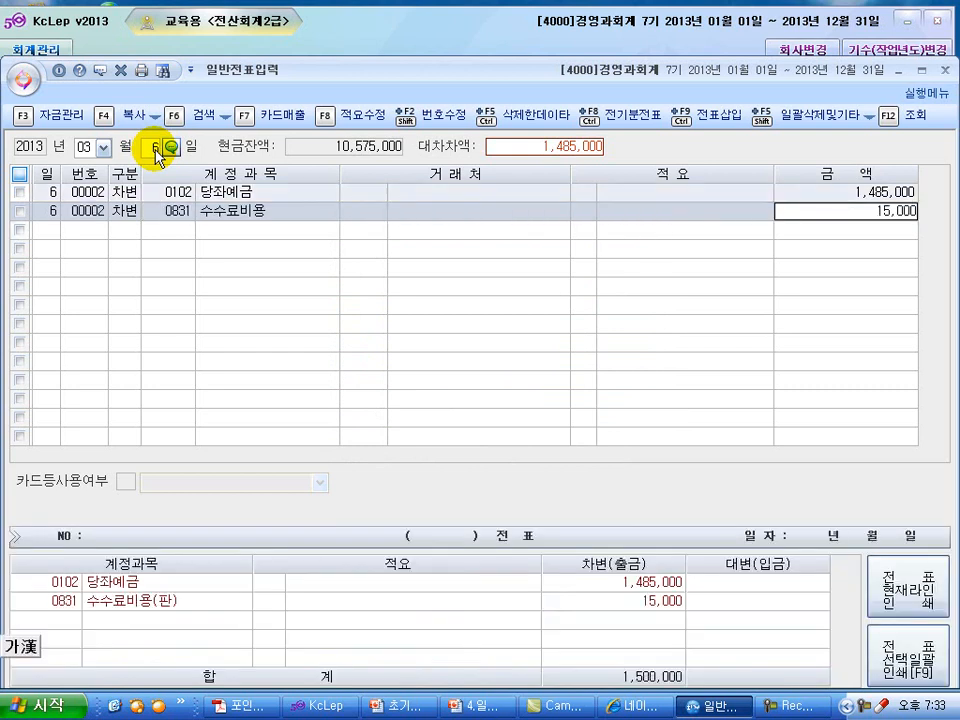
Step: Add a credit line with account 0110 받을어음 and the 거래처 (주)건일산업 to the March 6 voucher
text(4)
key(Return)
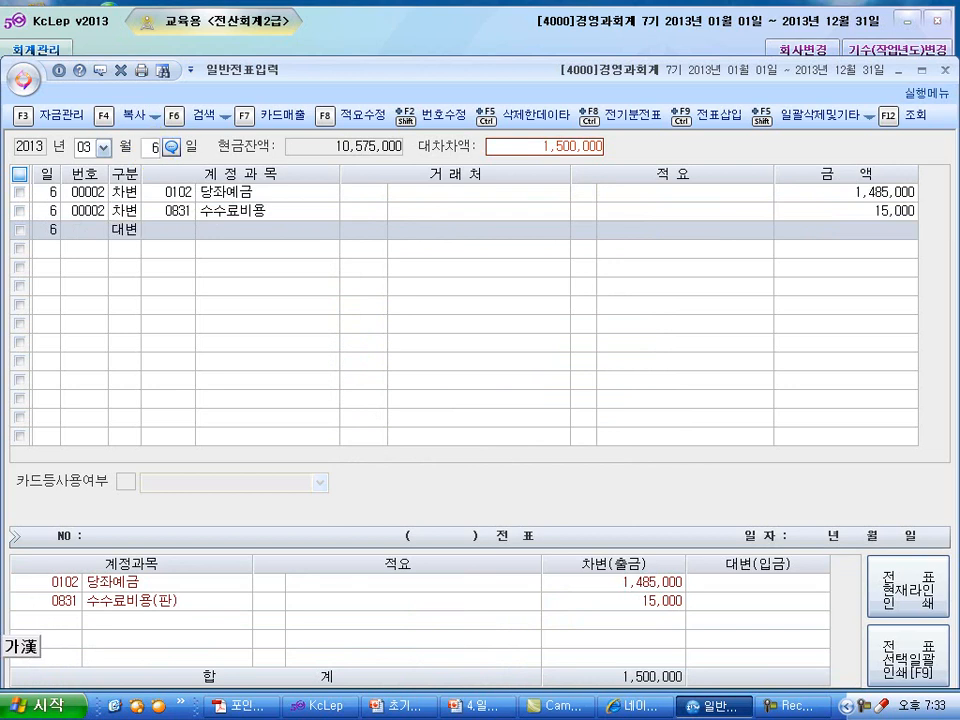
text(110)
key(Return)
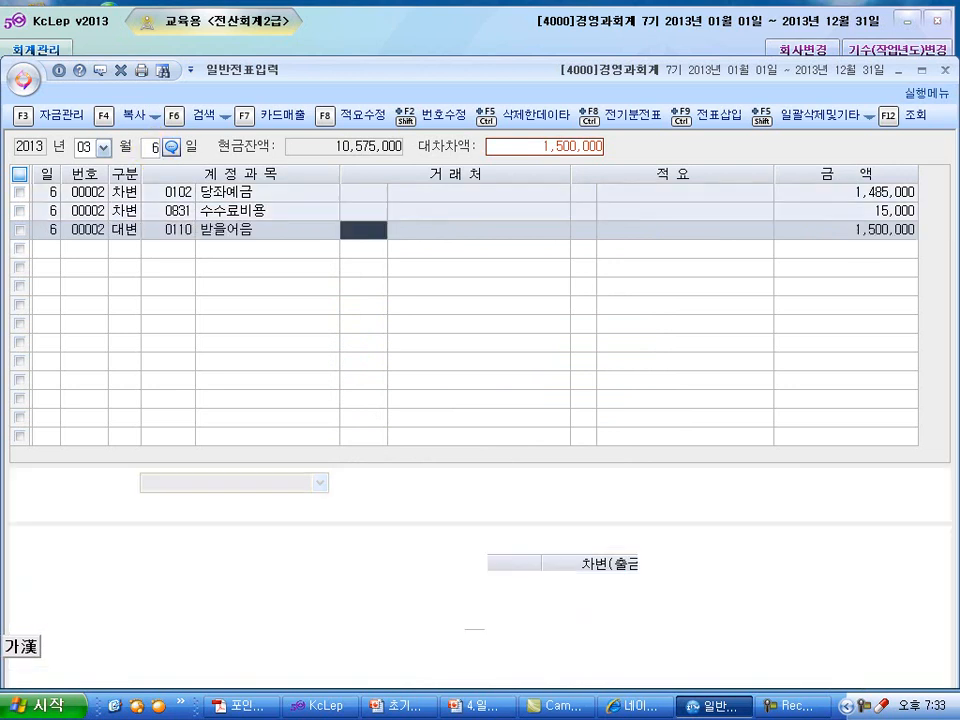
key(plus)
text(건일)
key(Return)
key(Return)
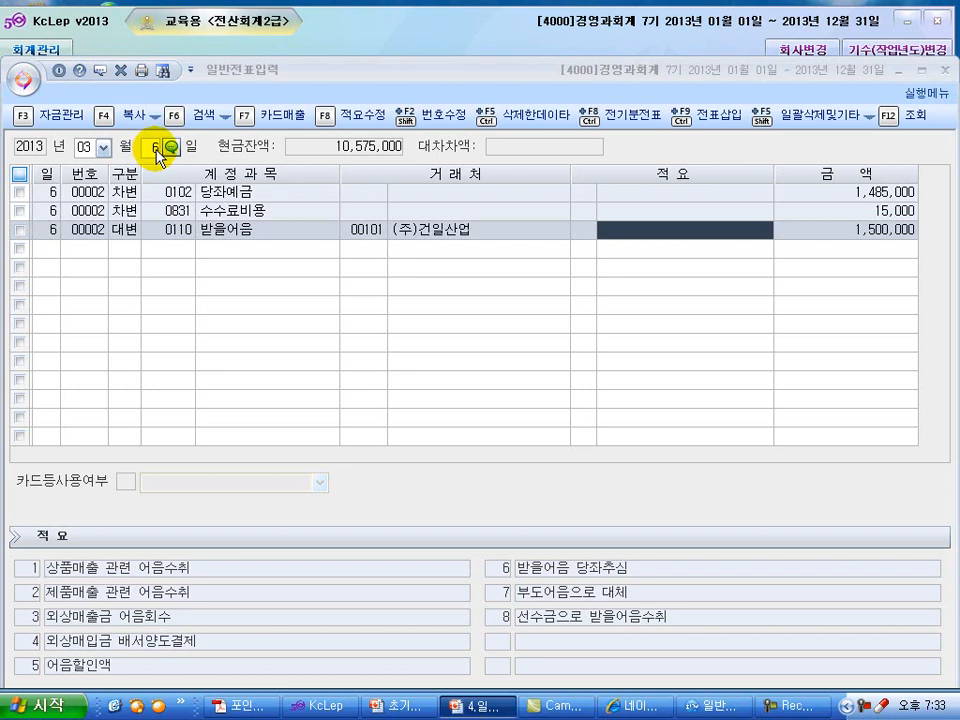
Step: Switch the voucher date to March 7 and start a debit line with account 0951 이자비용
click(156, 149)
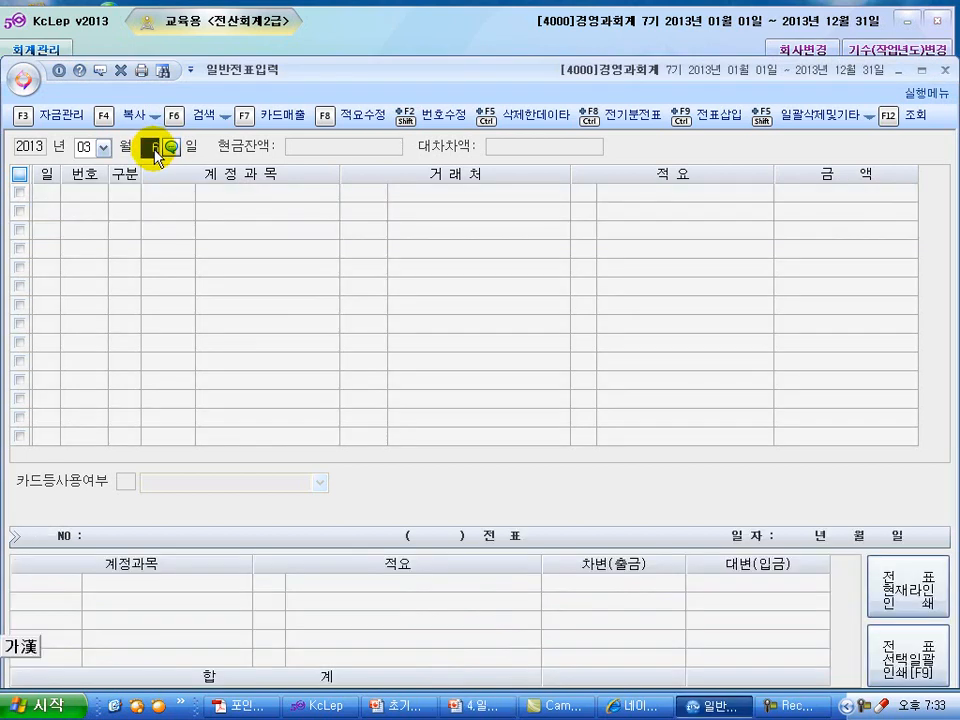
text(7)
key(Return)
text(3)
key(Return)
text(이자)
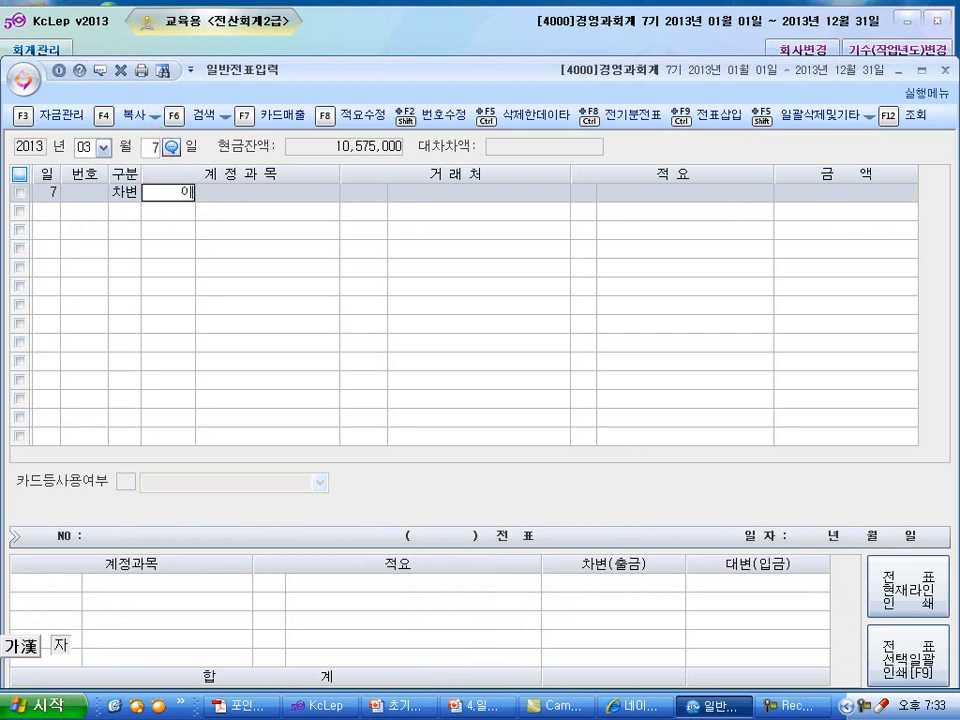
key(Return)
key(Down)
key(Down)
key(Down)
key(Down)
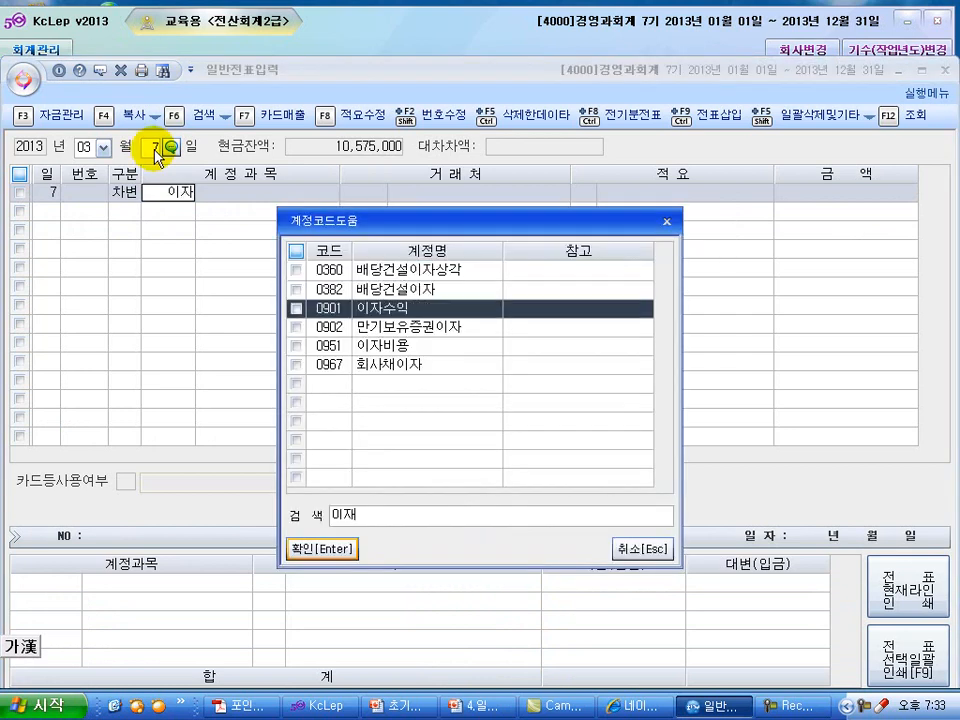
key(Return)
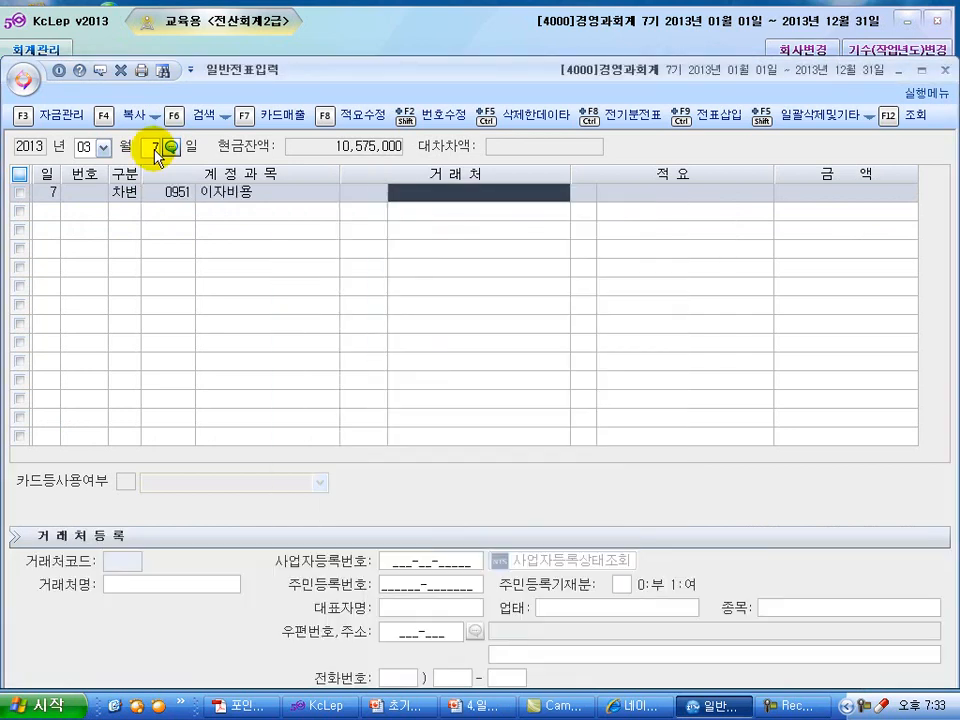
Step: Leave the 거래처 and 적요 of the 이자비용 debit line blank and set its amount to 900,000
key(Return)
key(Return)
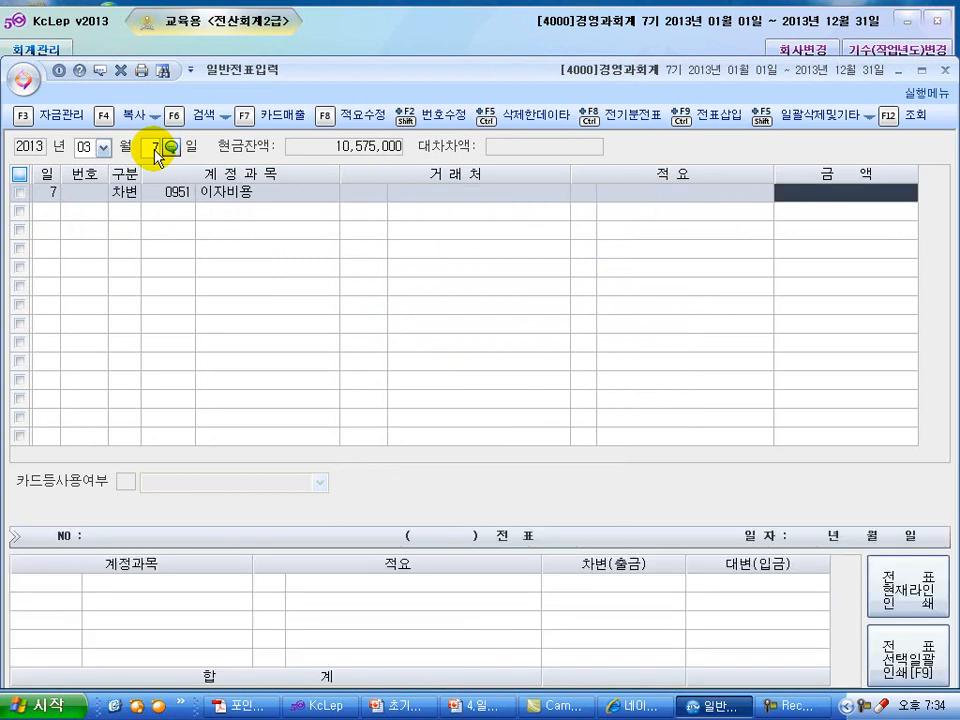
text(900000)
key(Return)
key(Return)
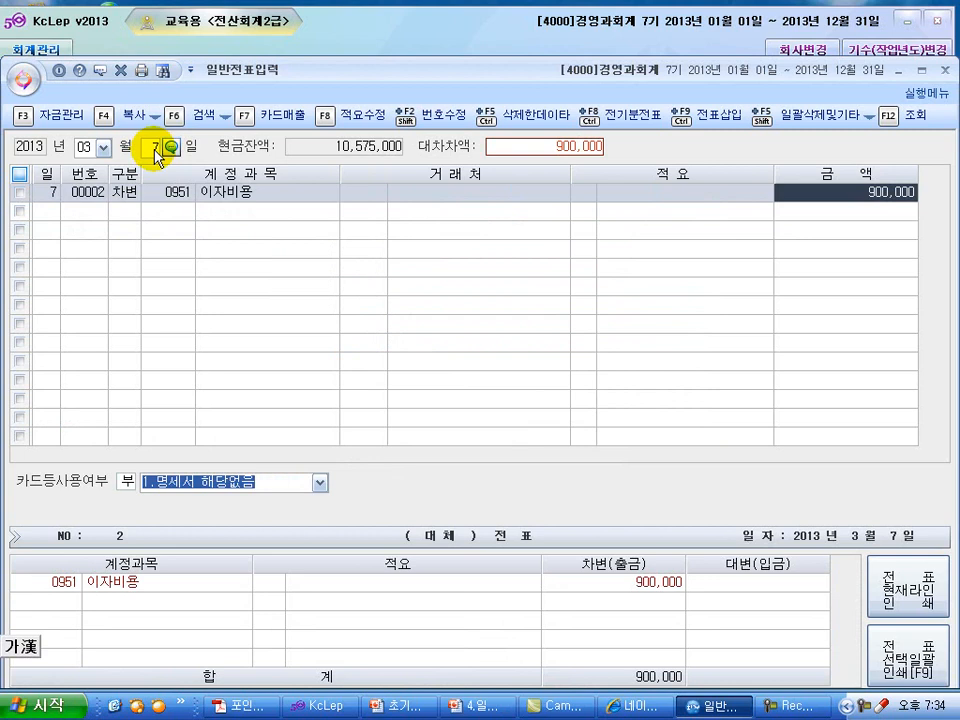
key(Return)
Step: Add a credit line with account 0103 보통예금 and no 거래처 to the March 7 voucher
text(4)
key(Return)
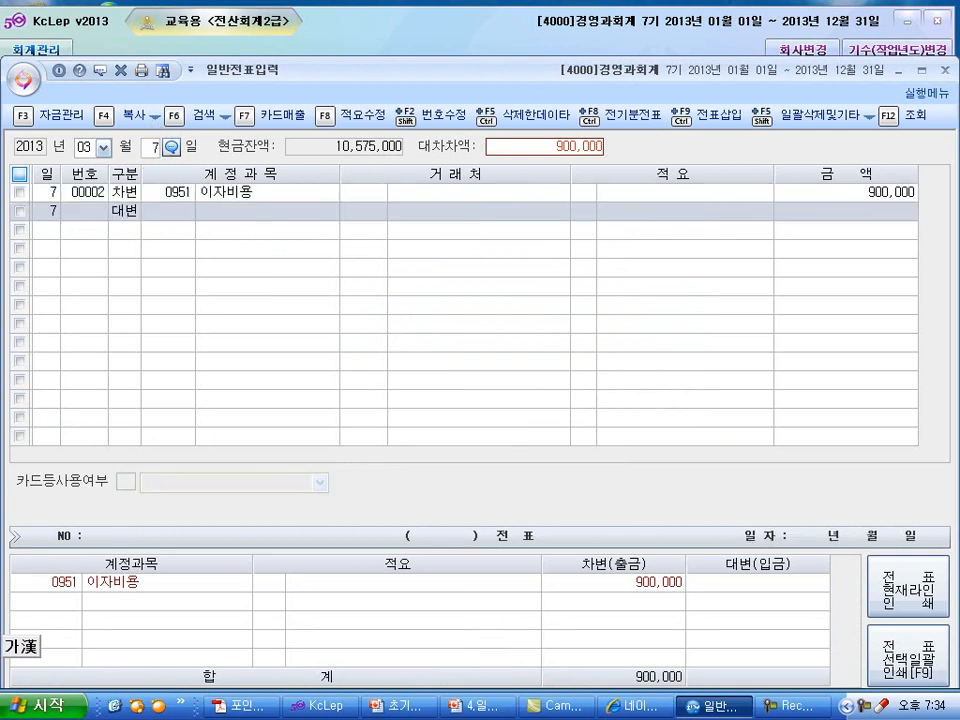
text(103)
key(Return)
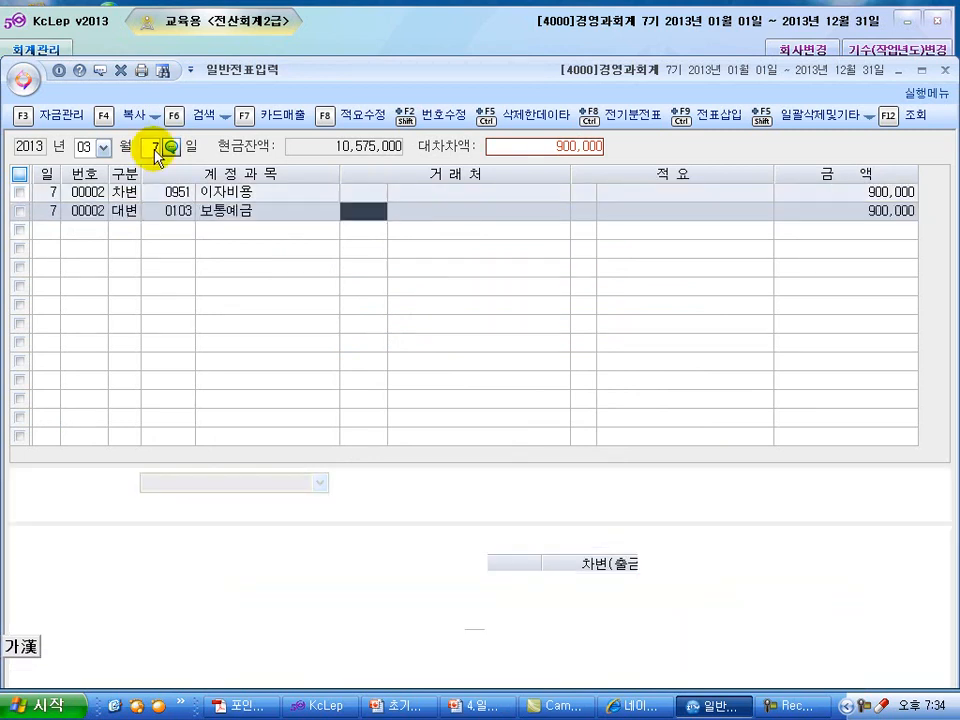
key(Return)
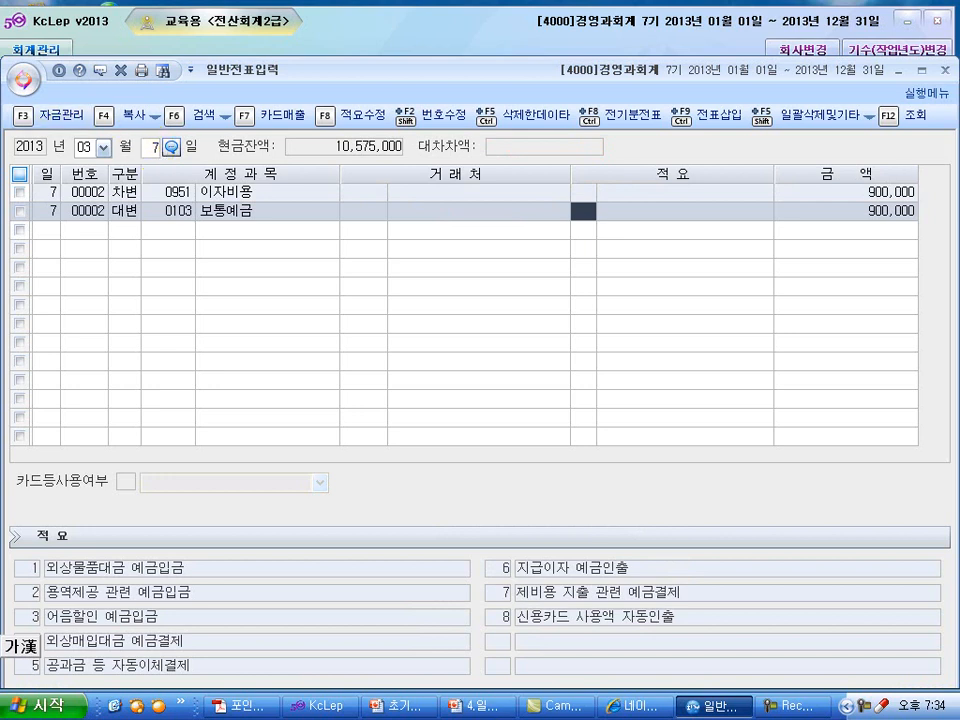
Step: Switch the voucher date to April 1 and start a 출금 line with account 0134 가지급금
click(83, 146)
text(04)
text(1)
key(Return)
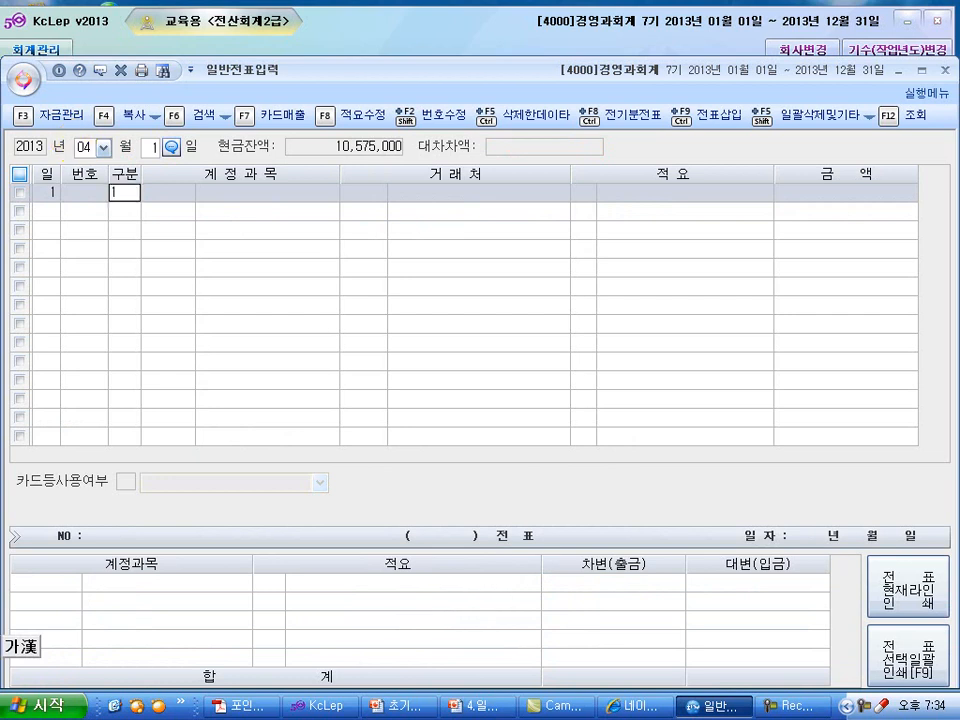
text(1)
key(Return)
text(가지)
key(Return)
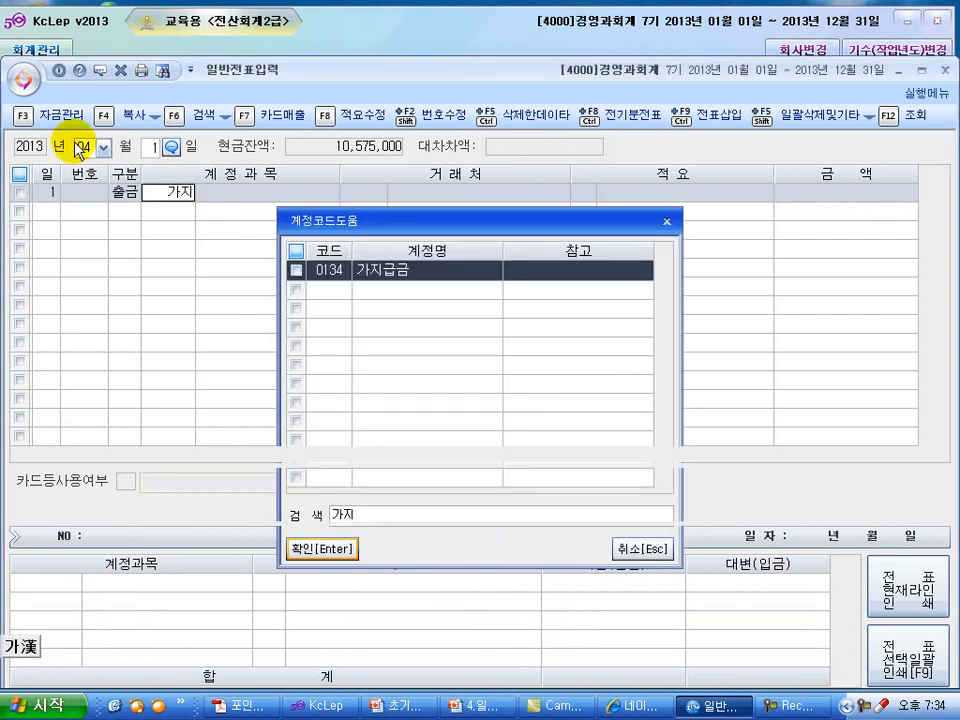
key(Return)
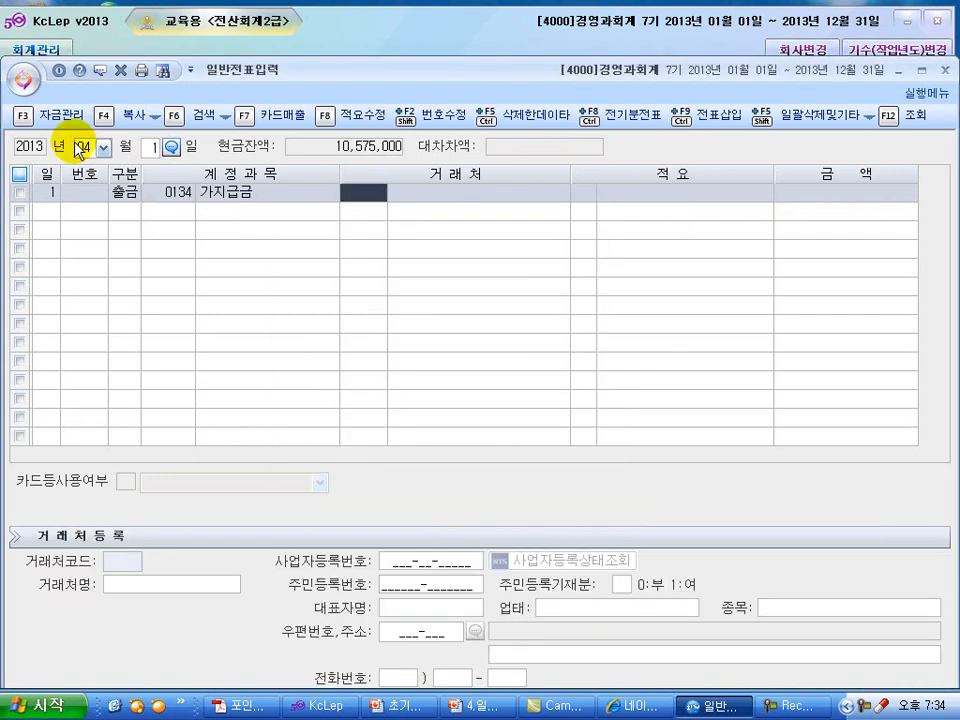
Step: Register the person receiving the 가지급금 as a new 거래처 with a name and code, and set the line's amount to 200,000
key(Return)
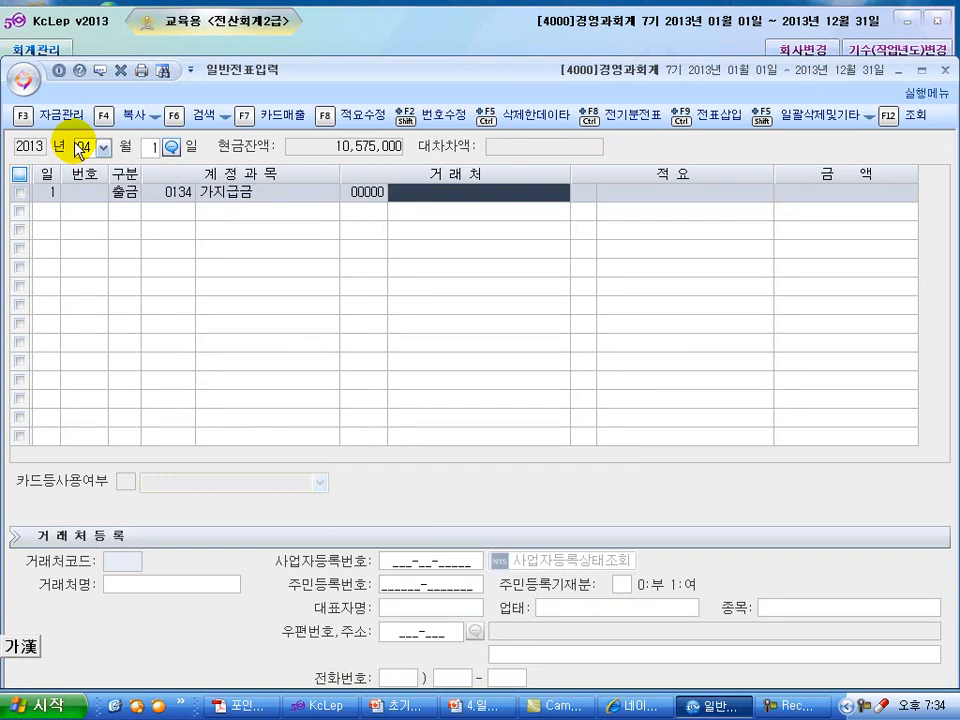
text(김강남)
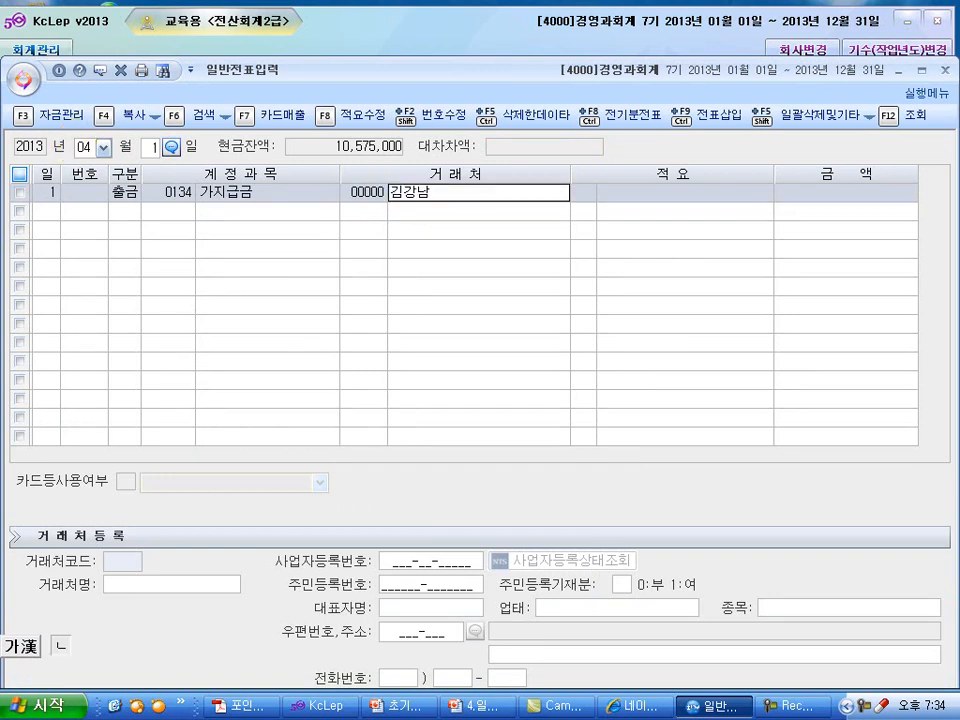
key(Return)
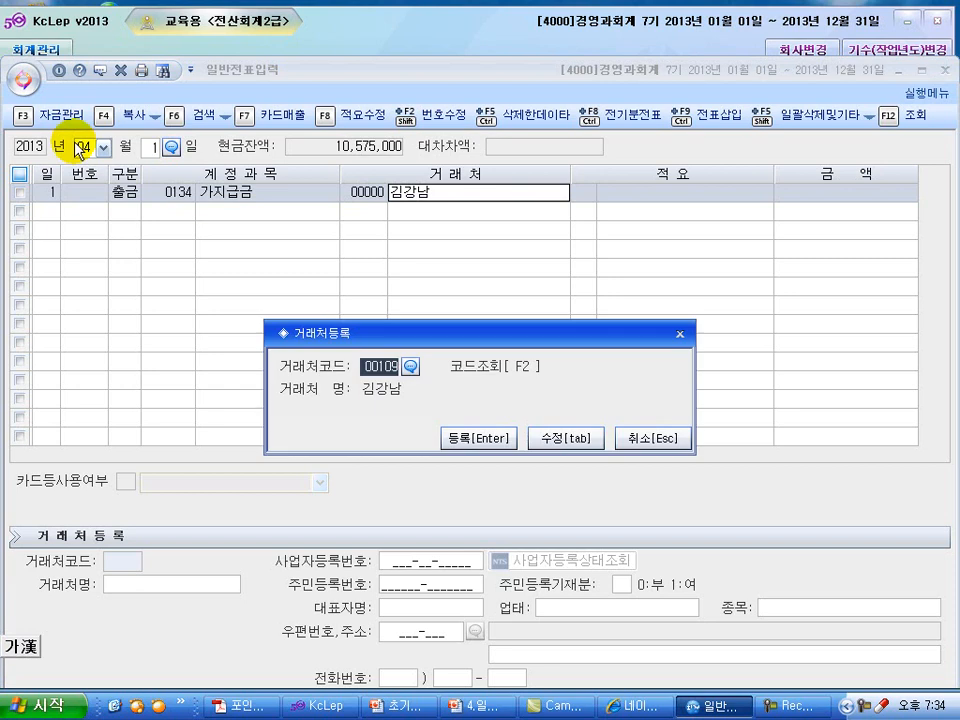
text(4000)
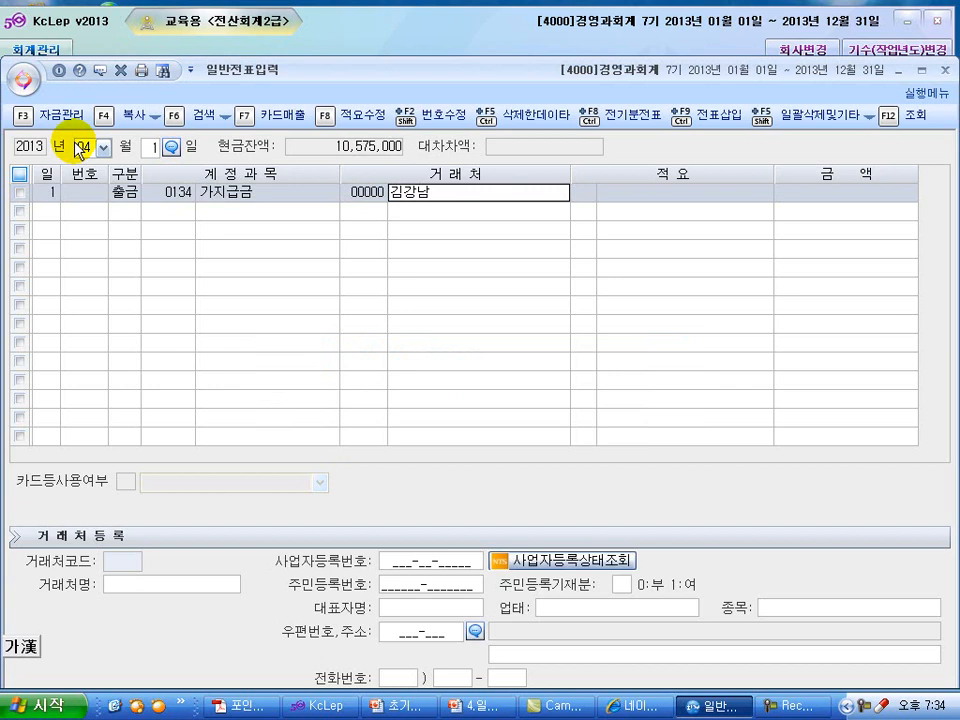
key(Return)
key(Return)
key(Return)
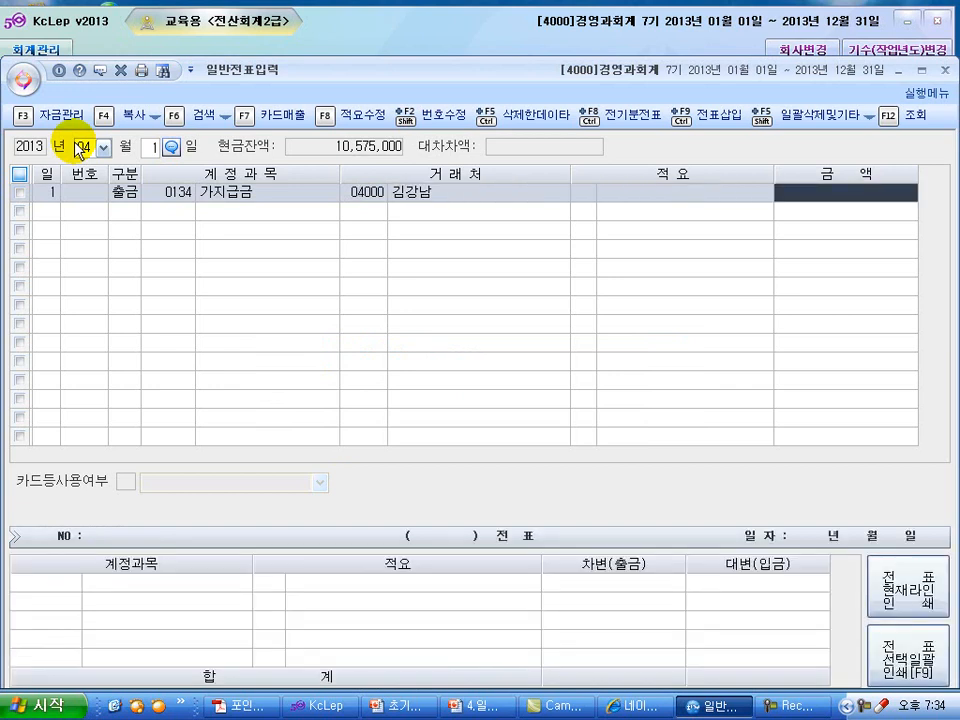
text(200000)
key(Return)
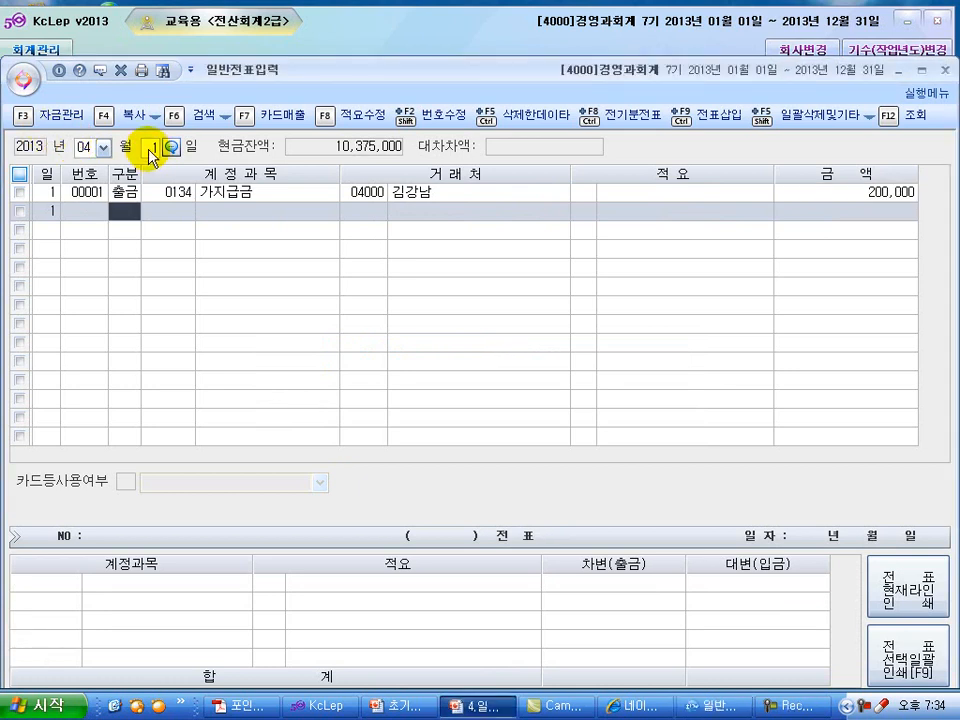
Step: Switch the voucher date to April 2 and start a debit line with account 0107 단기매매증권
click(150, 150)
text(3)
key(Return)
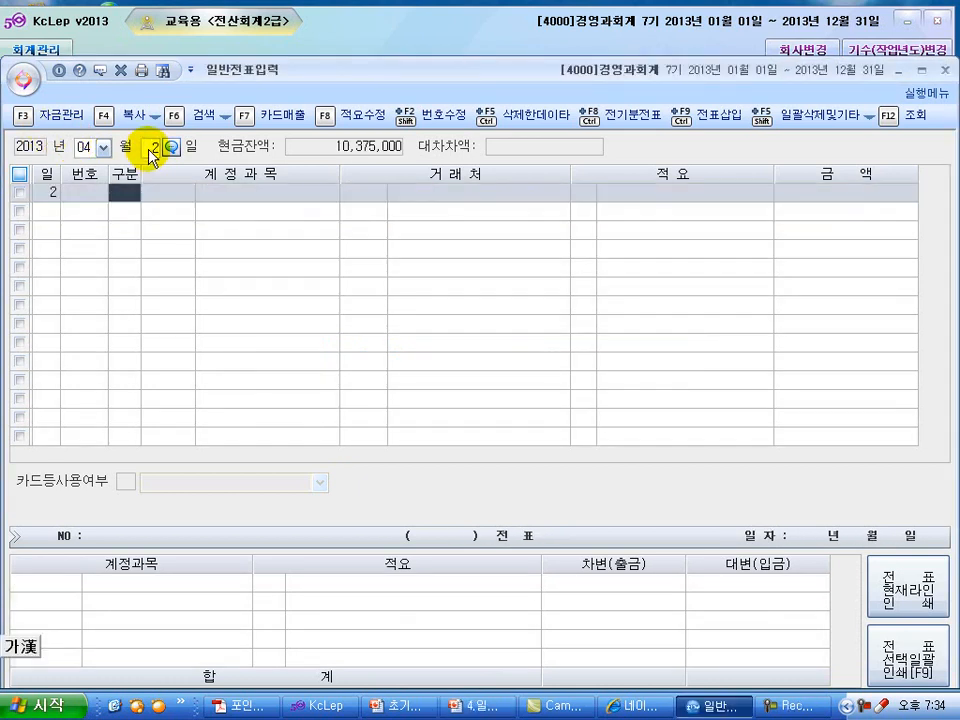
text(3)
key(Return)
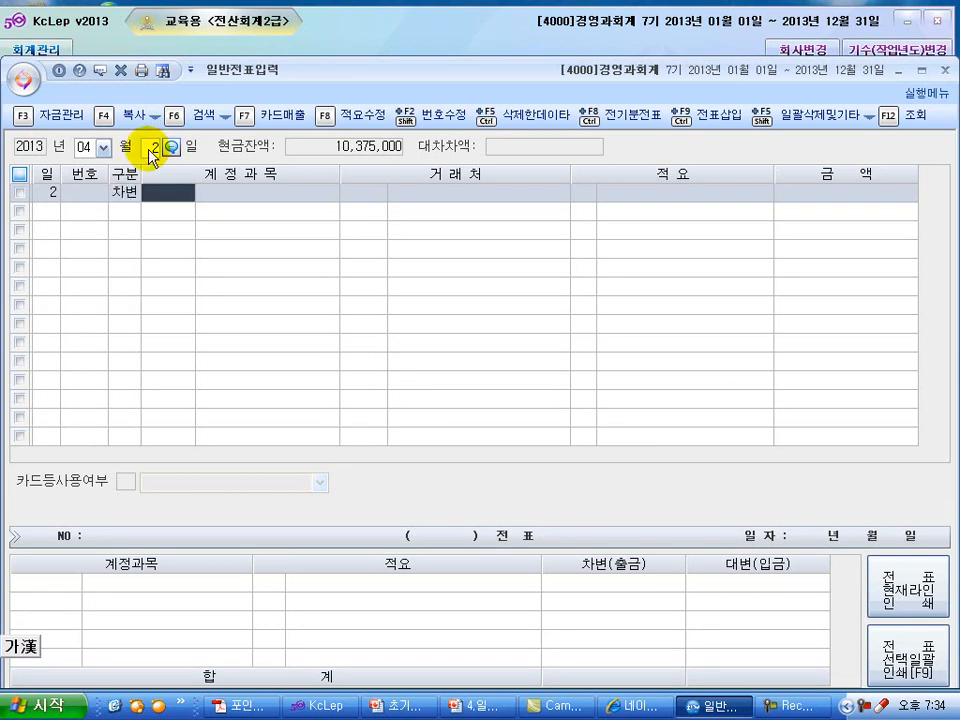
text(단기)
key(Return)
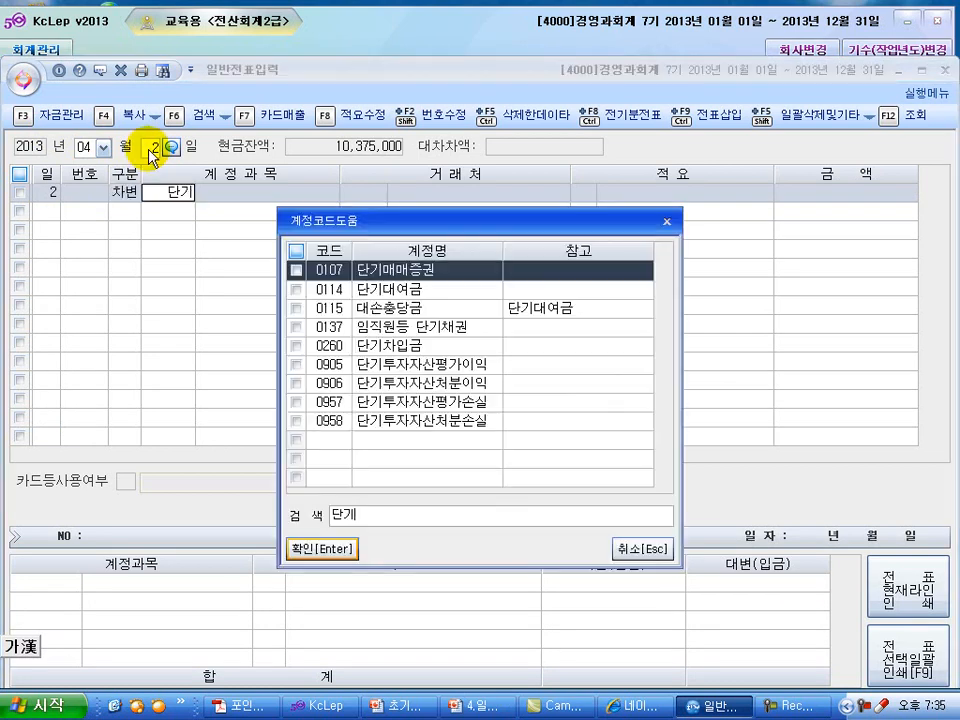
key(Escape)
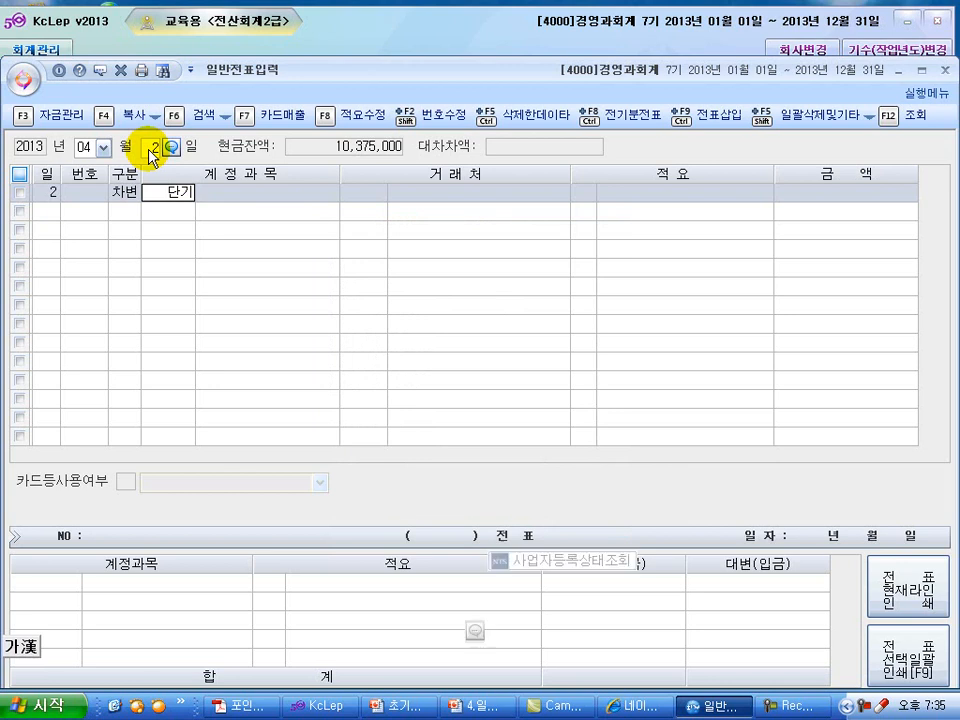
key(Return)
Step: Set the amount of the 단기매매증권 debit line to 750,000, leaving its 거래처 and 적요 blank
key(Return)
key(Return)
text(750000)
key(Return)
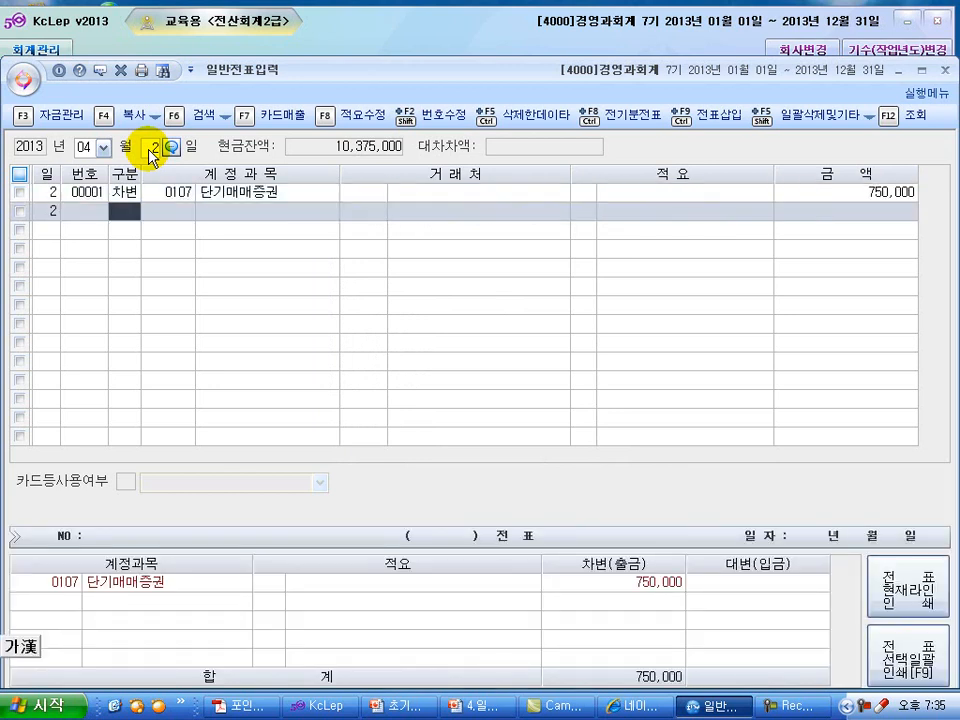
Step: Add a credit line with account 0102 당좌예금 to the April 2 voucher
text(4)
key(Return)
text(102)
key(Return)
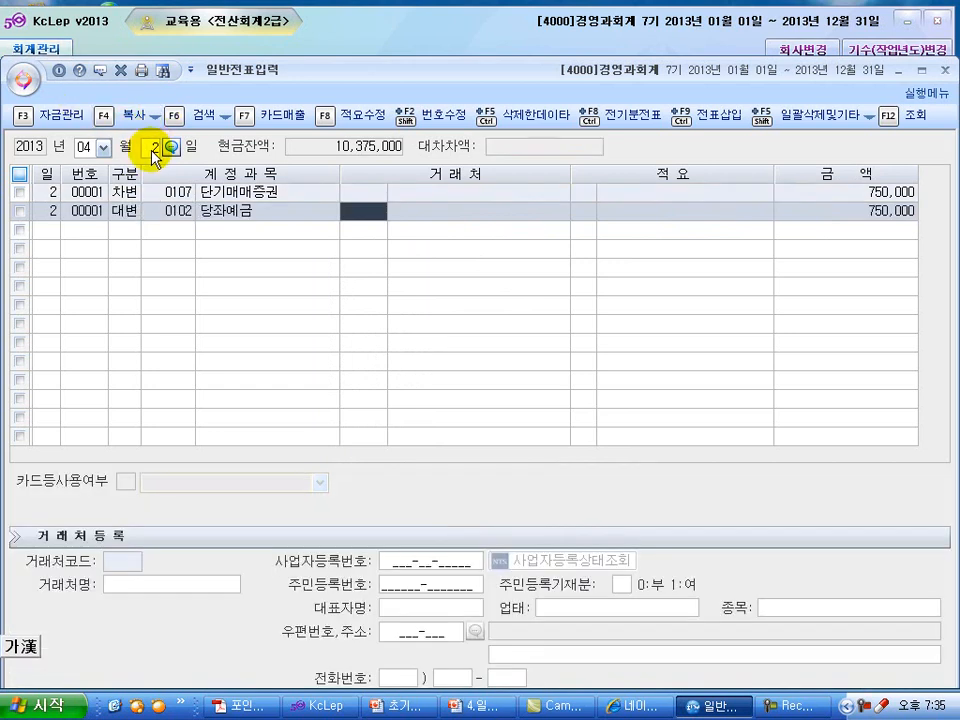
Step: Switch the voucher date to April 3 and add a debit line for account 0103 보통예금 of 1,425,000
click(151, 150)
text(3)
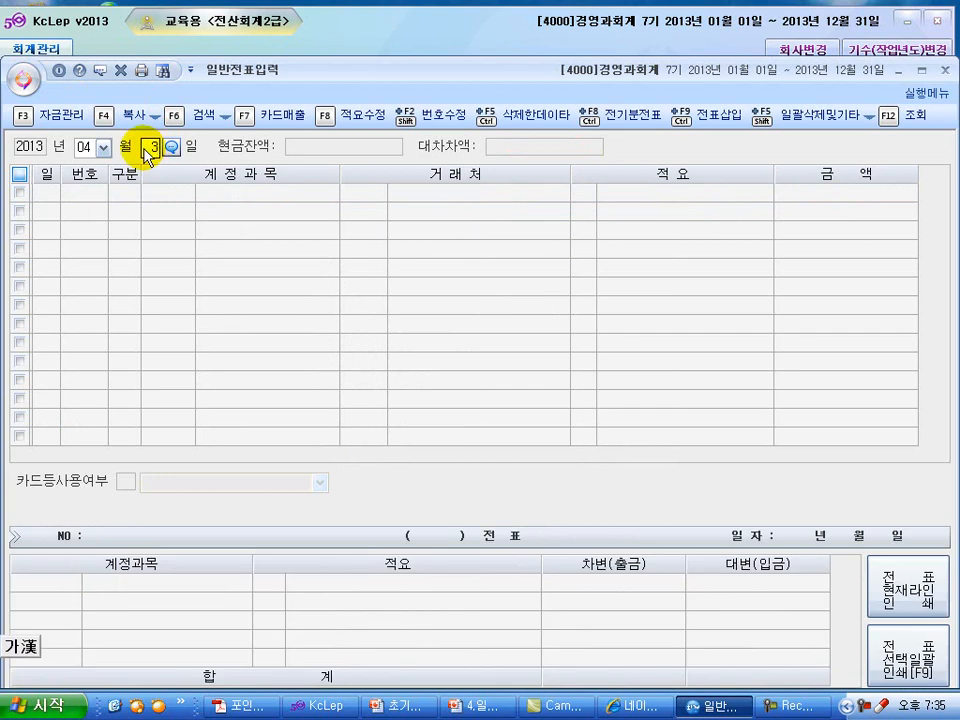
key(Return)
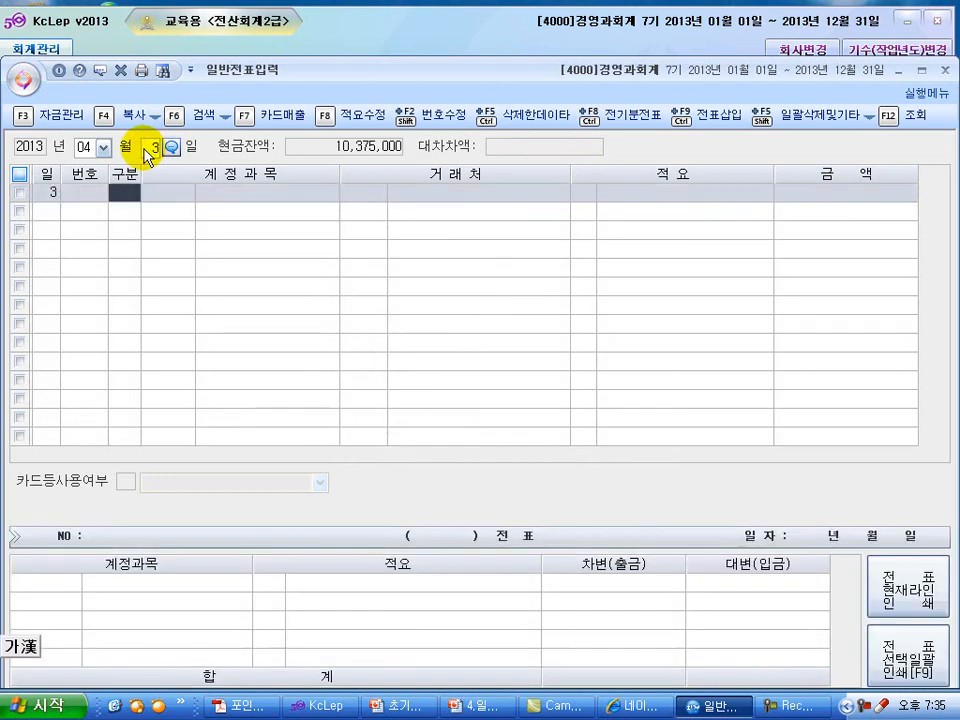
text(3)
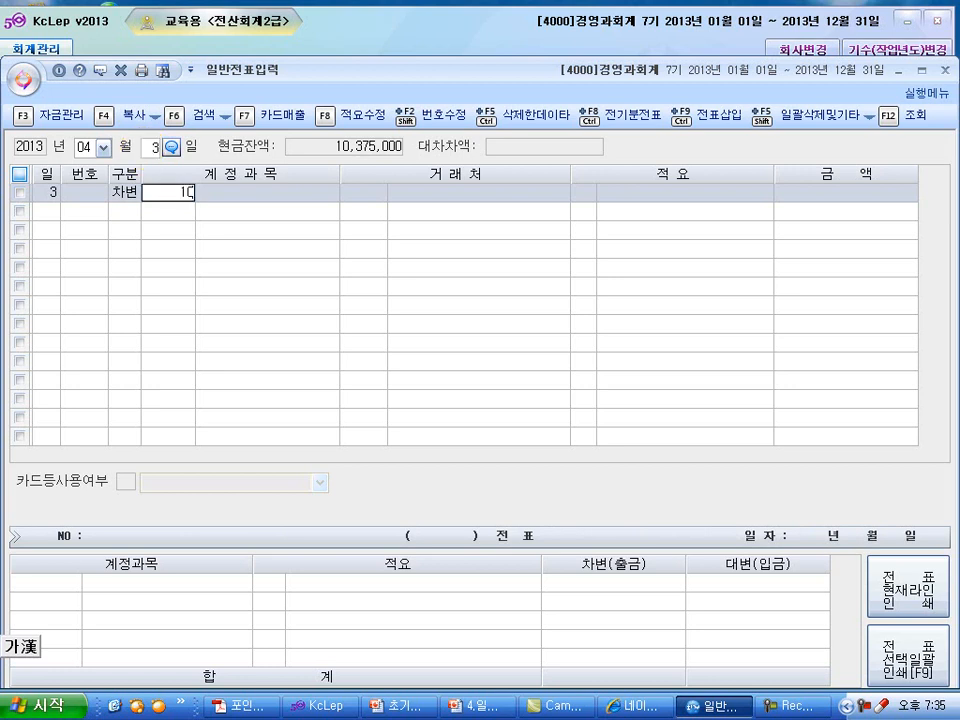
text(103)
key(Return)
key(Return)
key(Return)
key(Return)
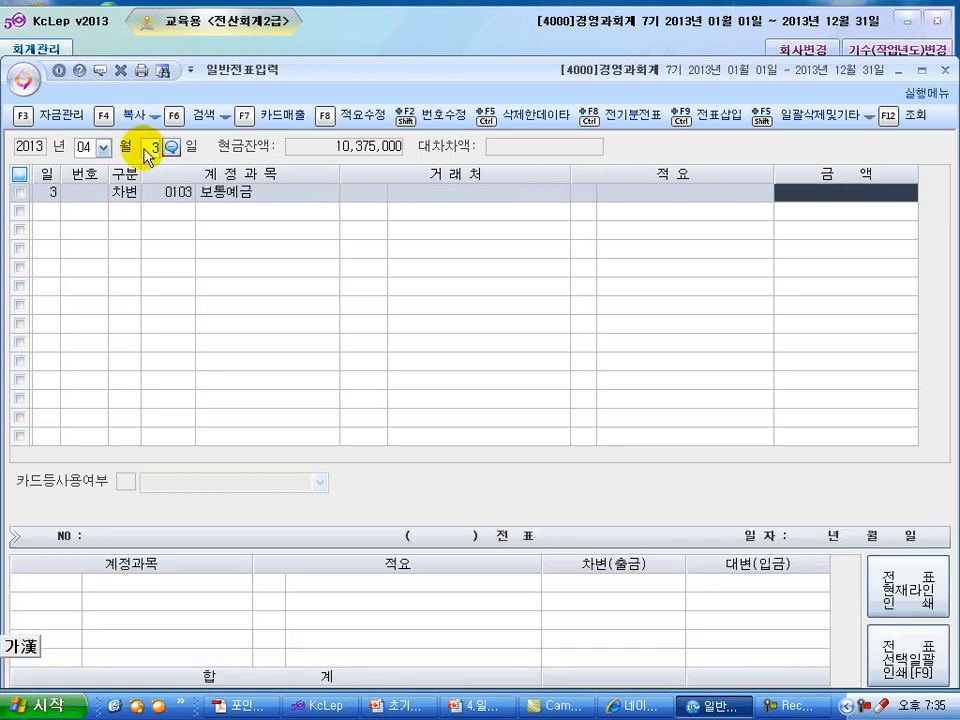
text(1425000)
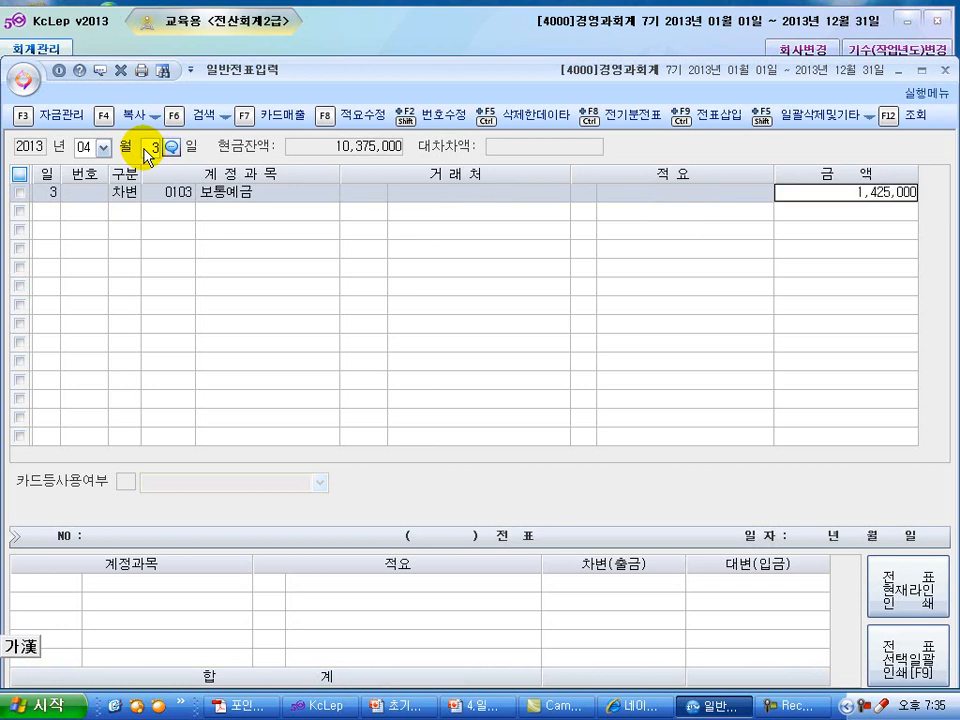
key(Return)
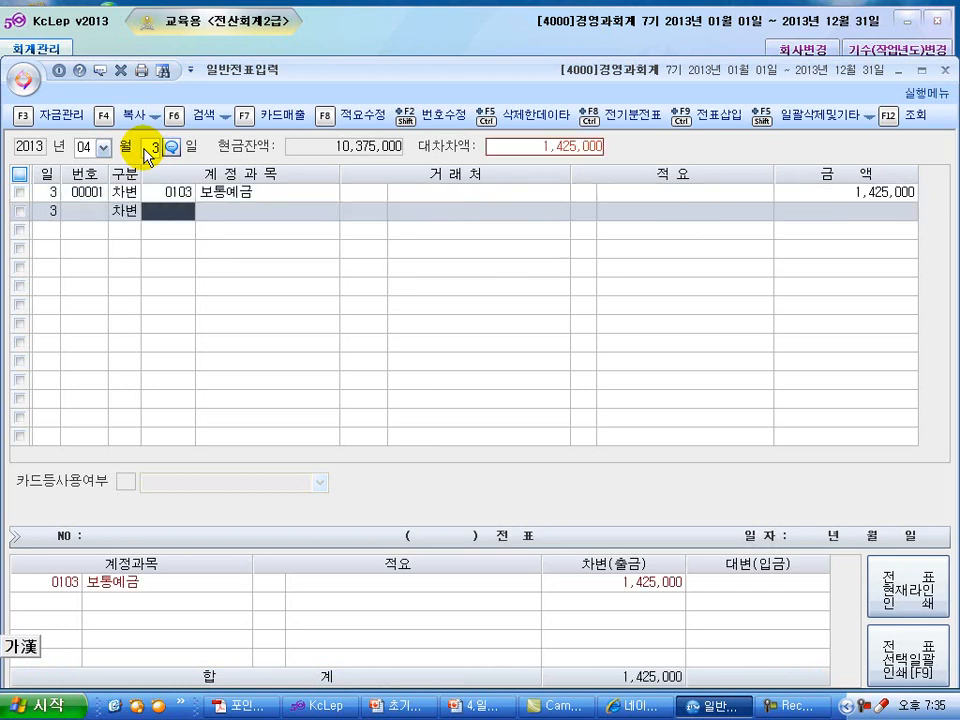
text(매출)
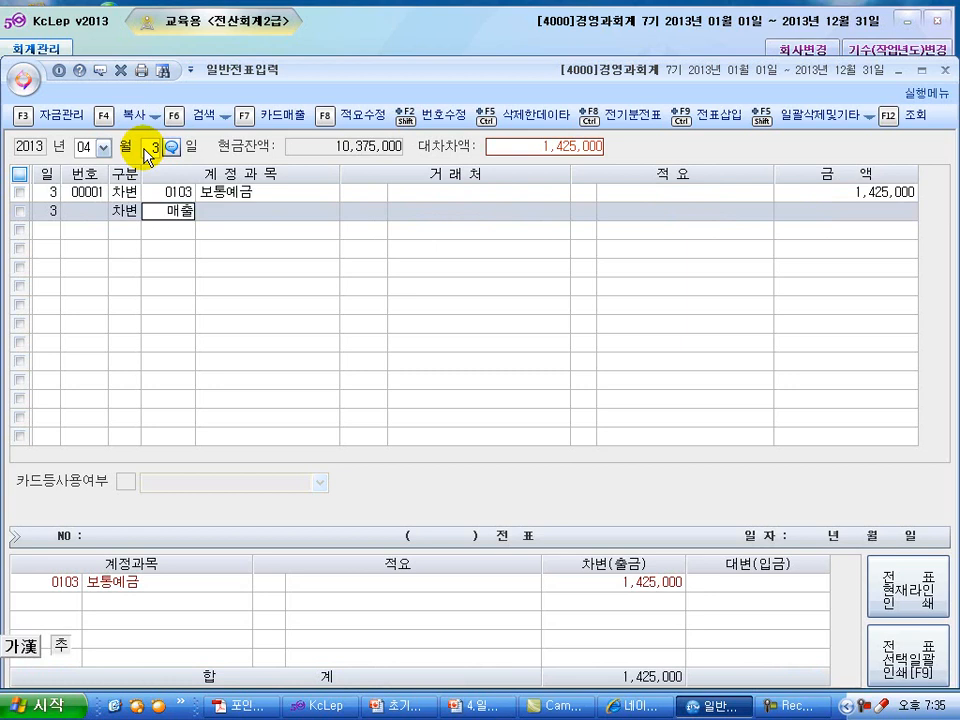
key(Return)
key(Down)
key(Down)
key(Down)
key(Down)
key(Down)
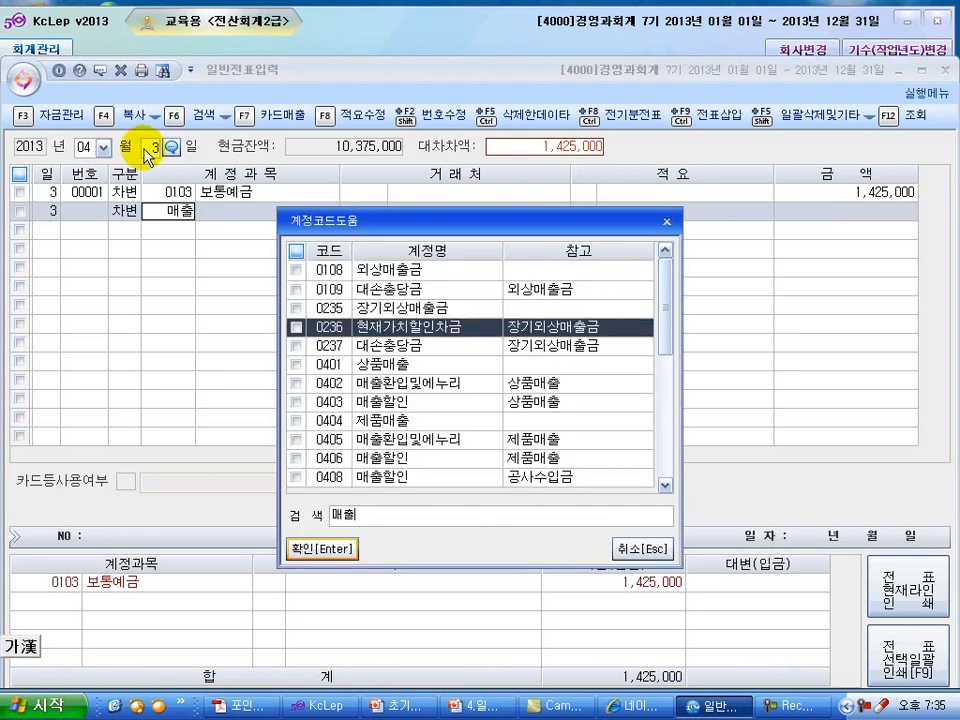
key(Down)
key(Down)
key(Down)
key(Down)
key(Down)
key(Down)
key(Down)
key(Down)
key(Down)
key(Down)
key(Down)
key(Down)
key(Down)
key(Down)
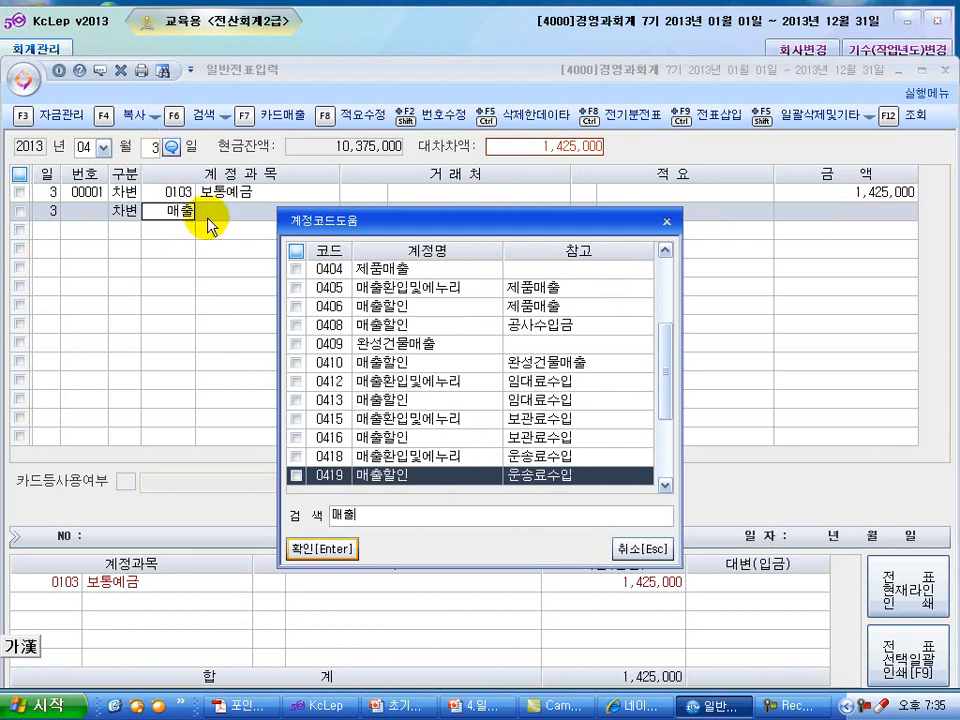
text(채권)
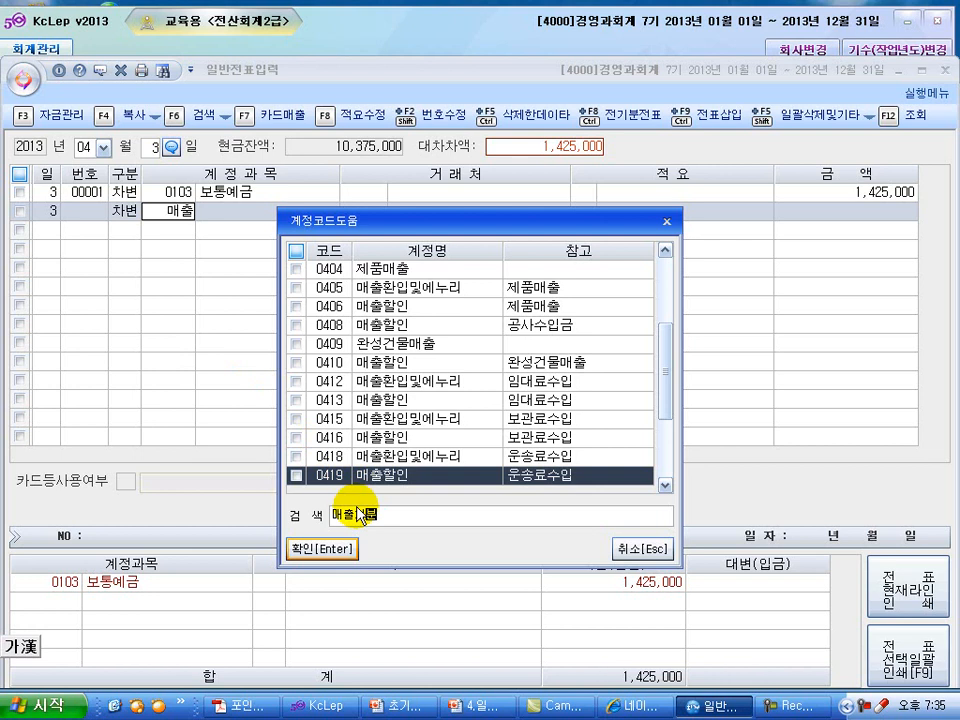
key(Return)
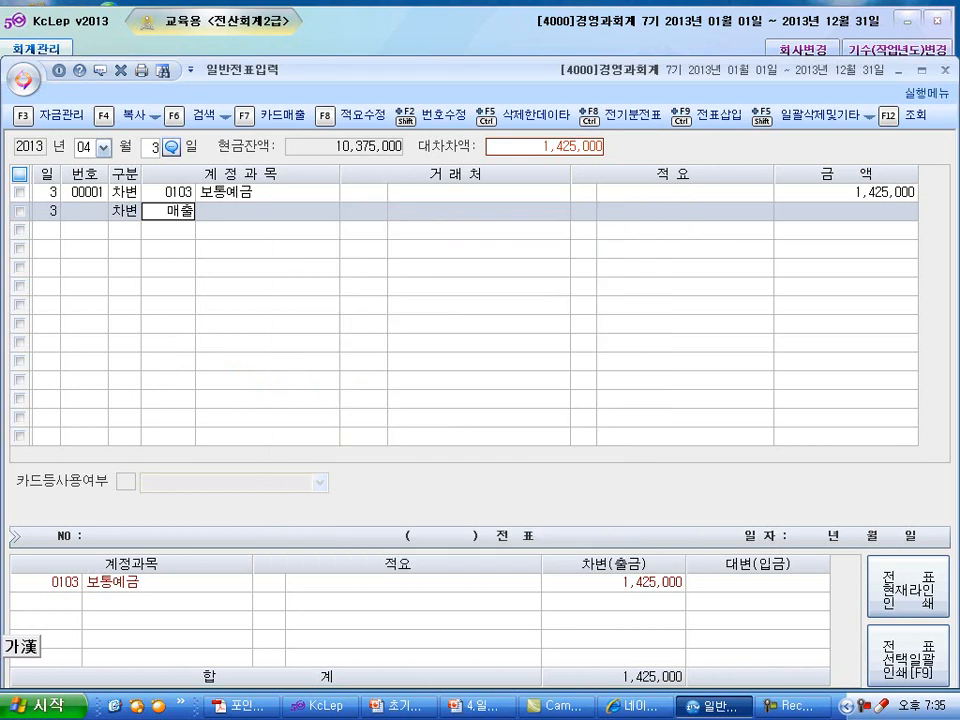
Step: Set the second debit line of the April 3 voucher to account 0956 매출채권처분손실 with an amount of 75,000
click(167, 211)
text(매출채)
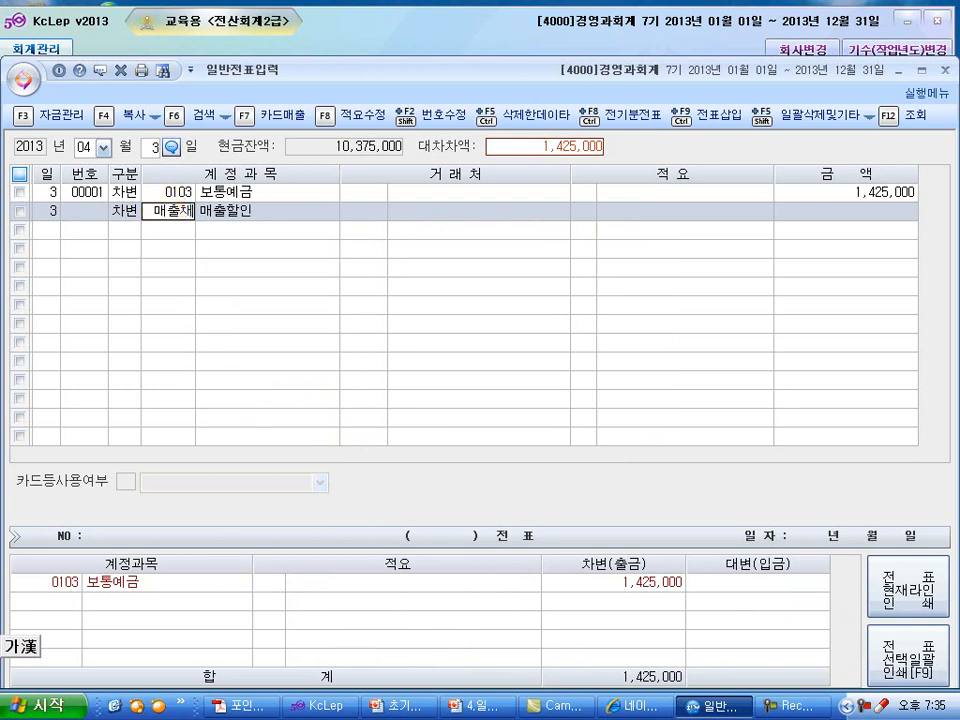
click(164, 213)
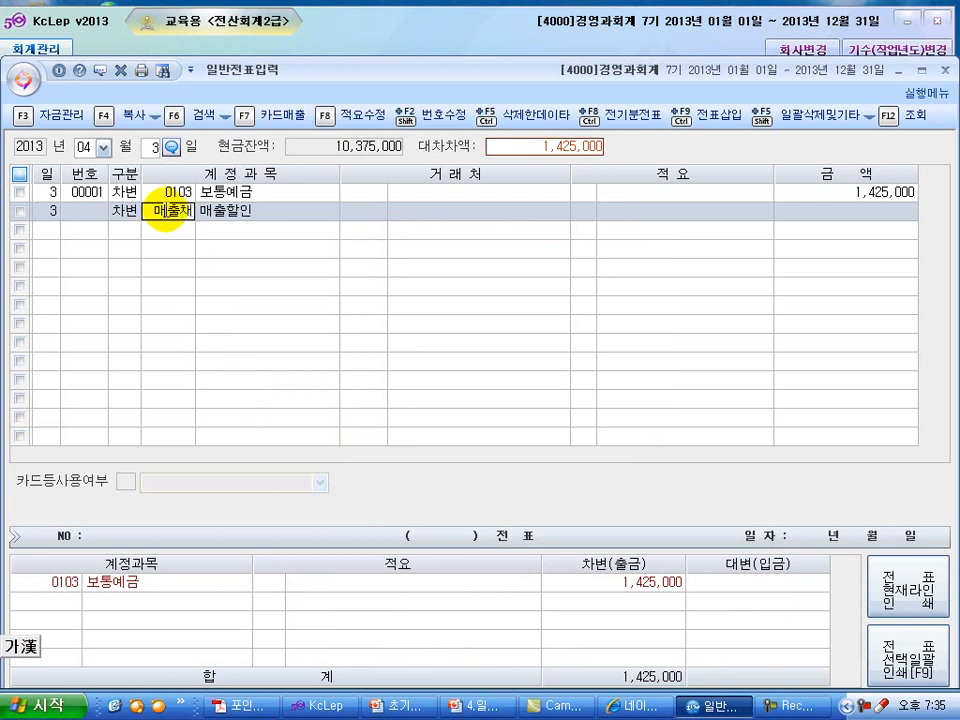
key(Return)
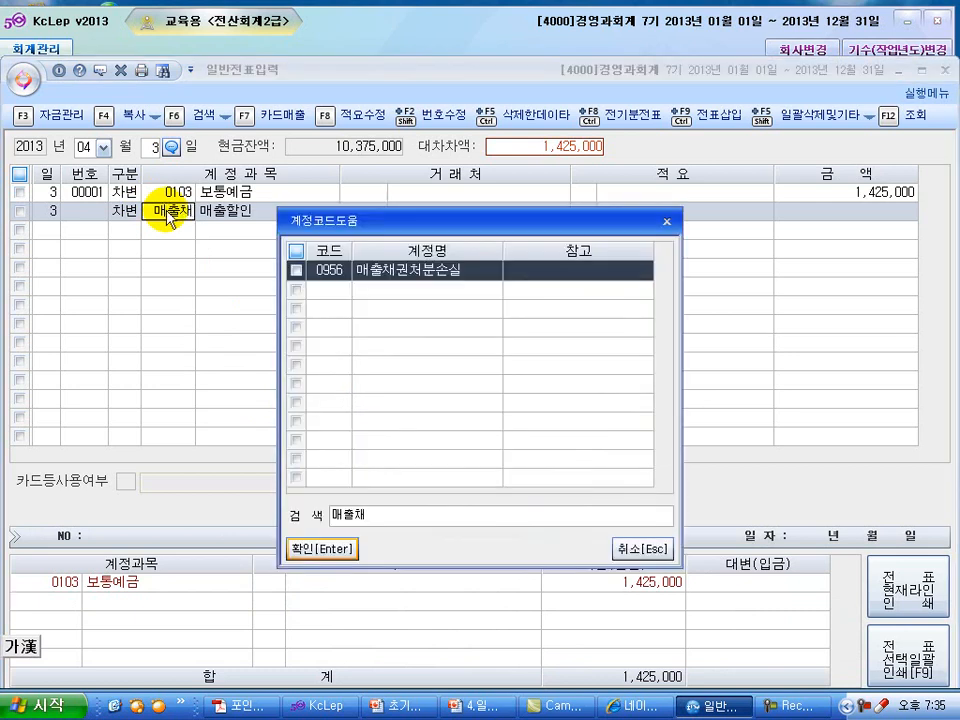
key(Return)
key(Return)
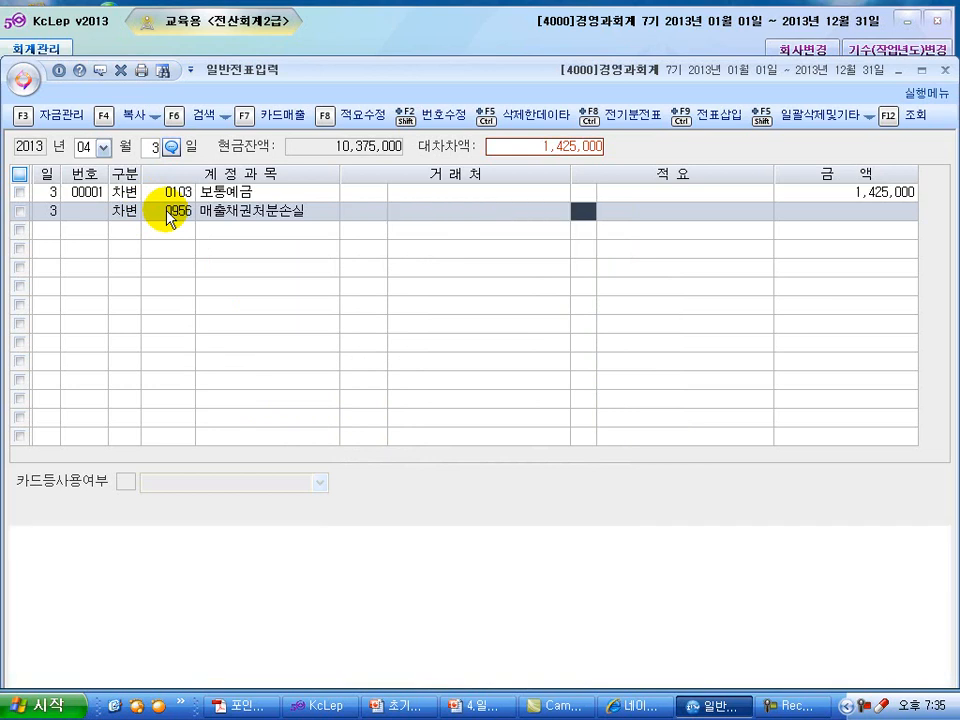
key(Return)
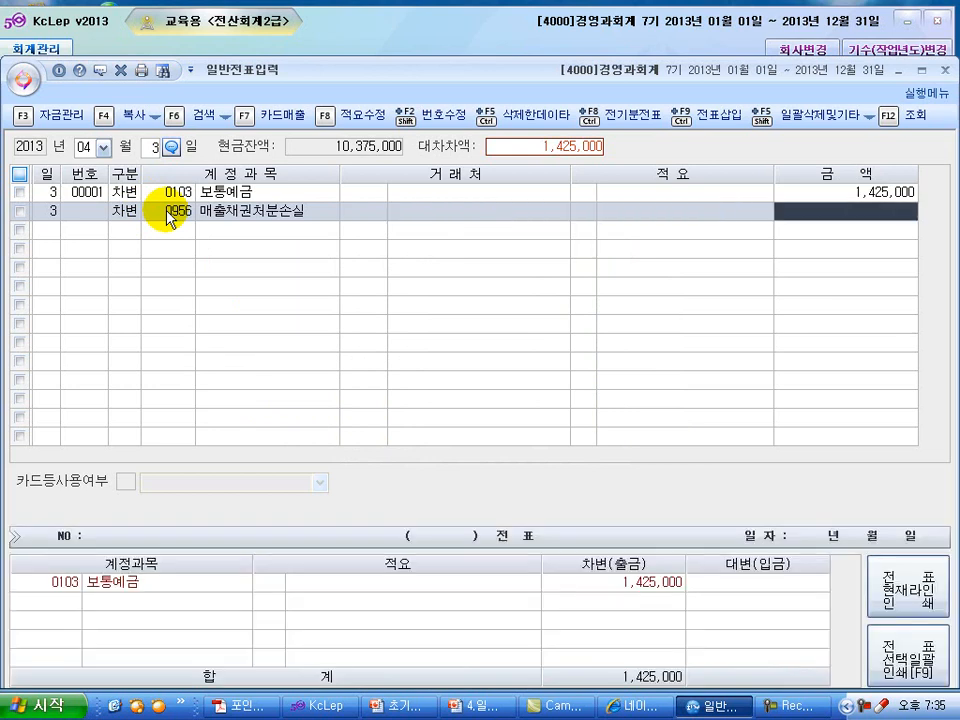
text(750000)
key(Return)
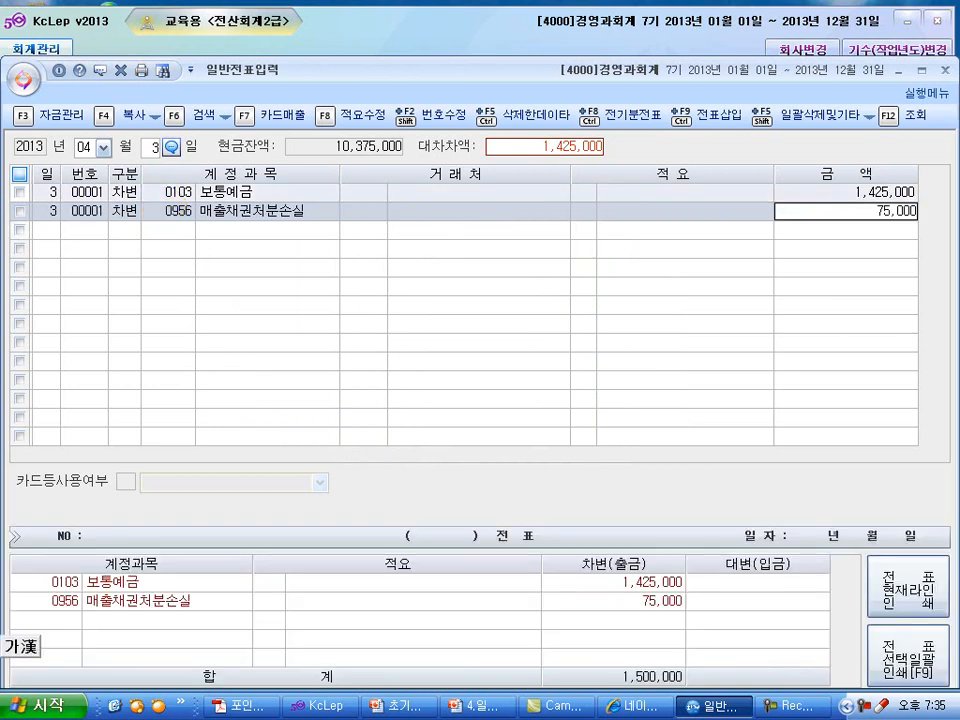
Step: Add a credit line with account 0110 받을어음 and 거래처 (주)건일산업 to the April 3 voucher
text(4)
key(Return)
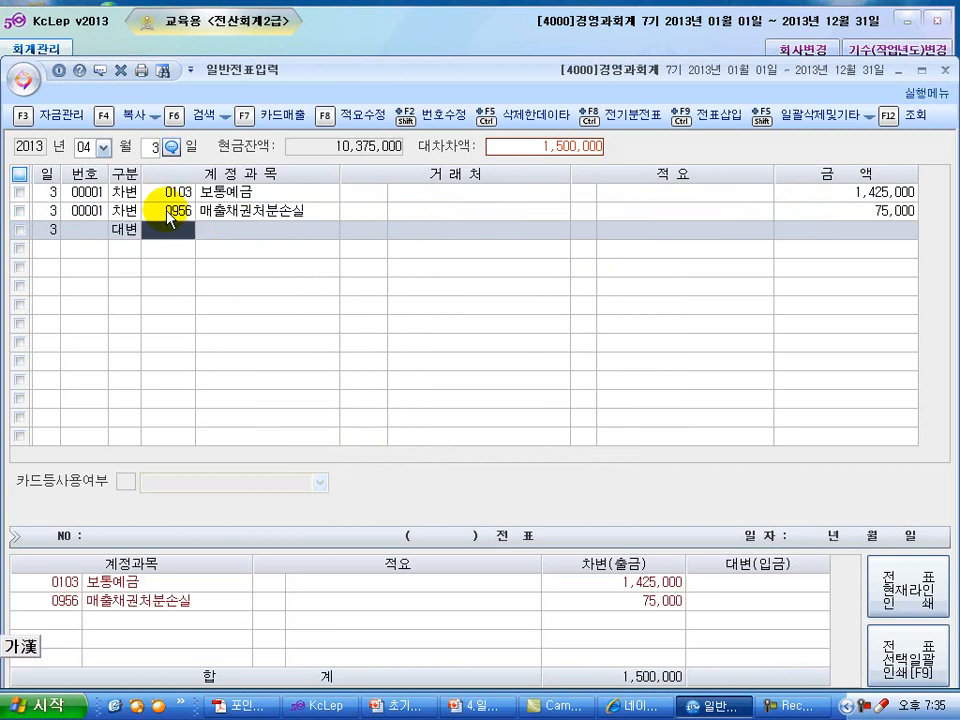
text(0110)
key(Return)
text(+건ㅇ일)
key(Return)
key(Return)
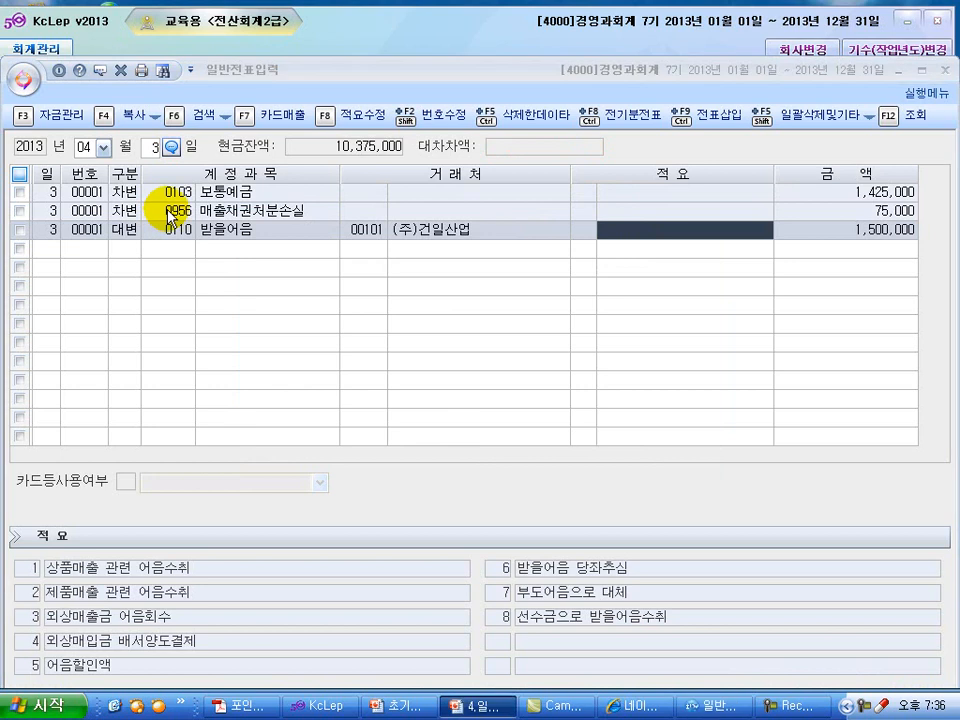
Step: Switch the voucher date to April 4 and start a debit line with account 0110 받을어음
click(154, 148)
text(4)
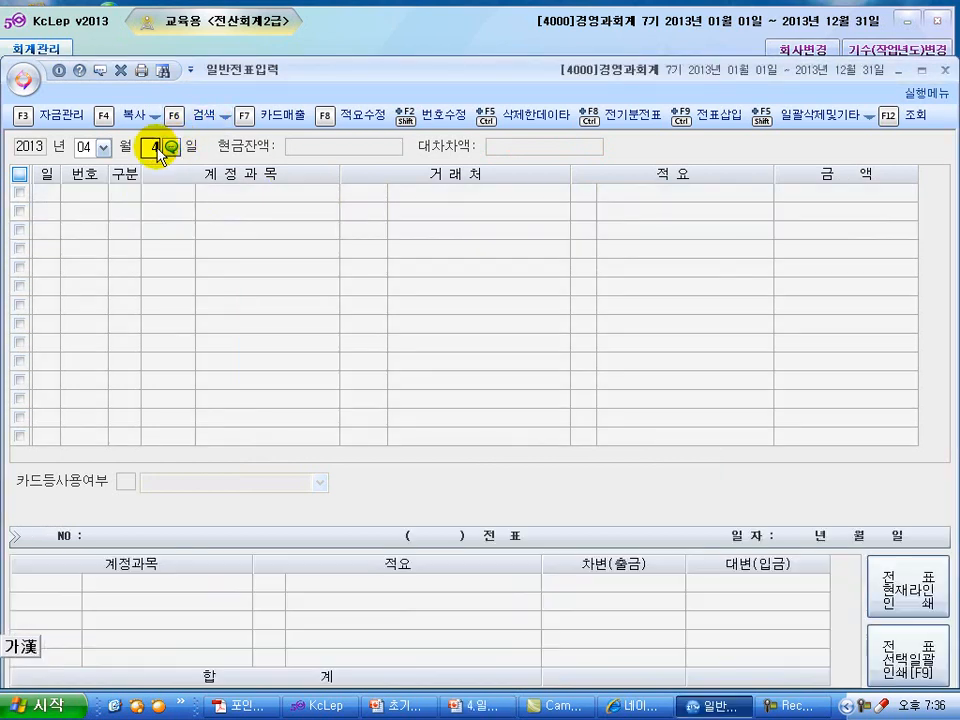
key(Return)
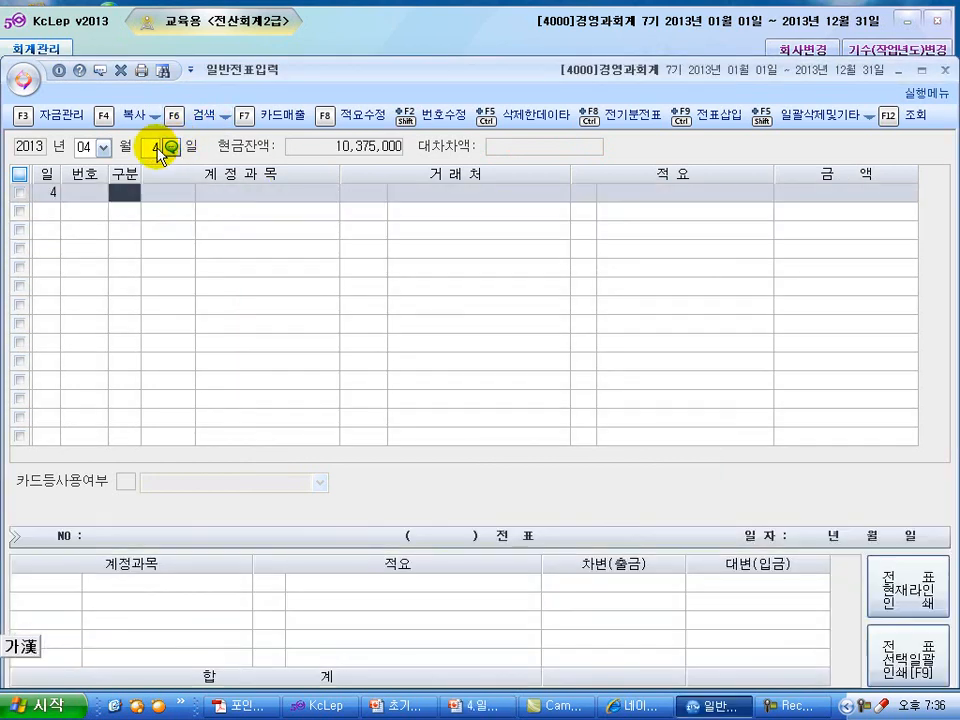
text(3)
key(Return)
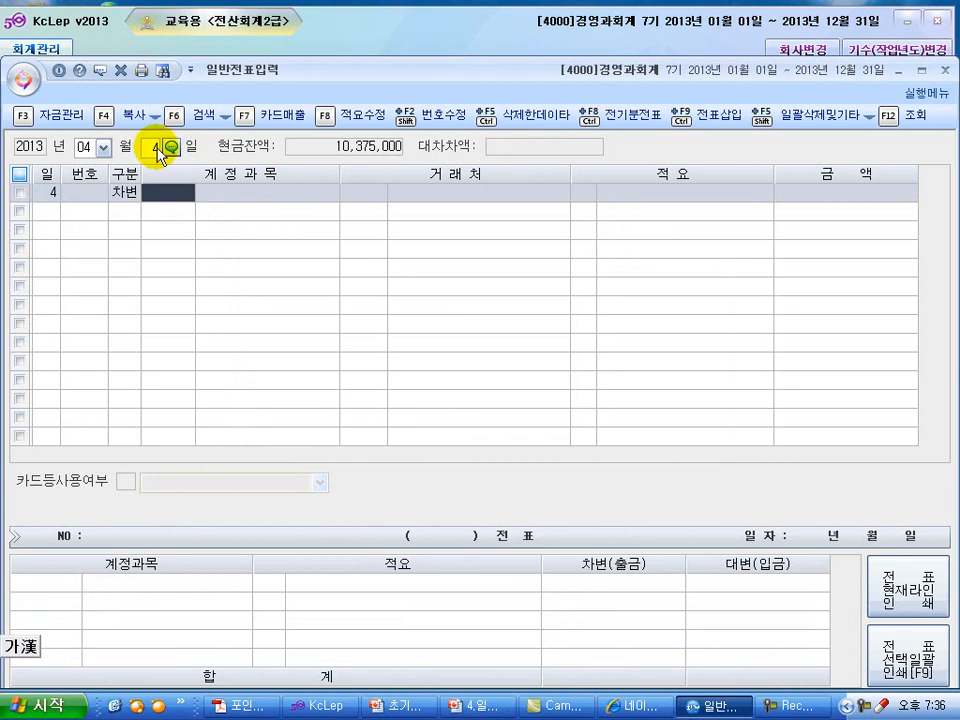
text(110)
key(Return)
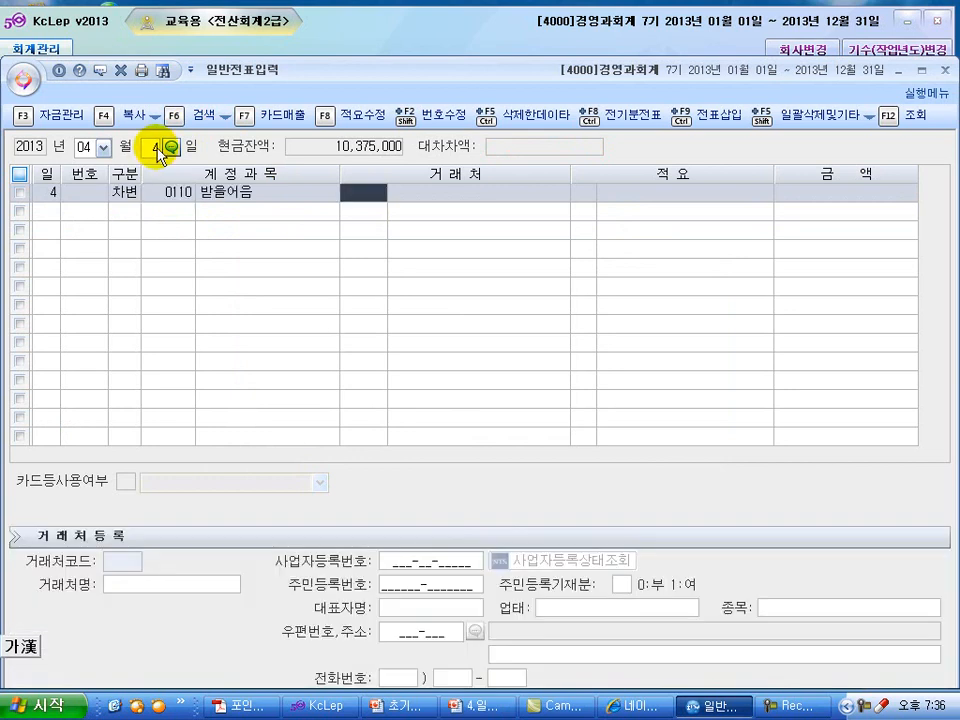
Step: Set the 받을어음 line's 거래처 to 00102 (주)대정 and its amount to 5,000,000
text(00000)
key(Return)
text(대성)
key(Return)
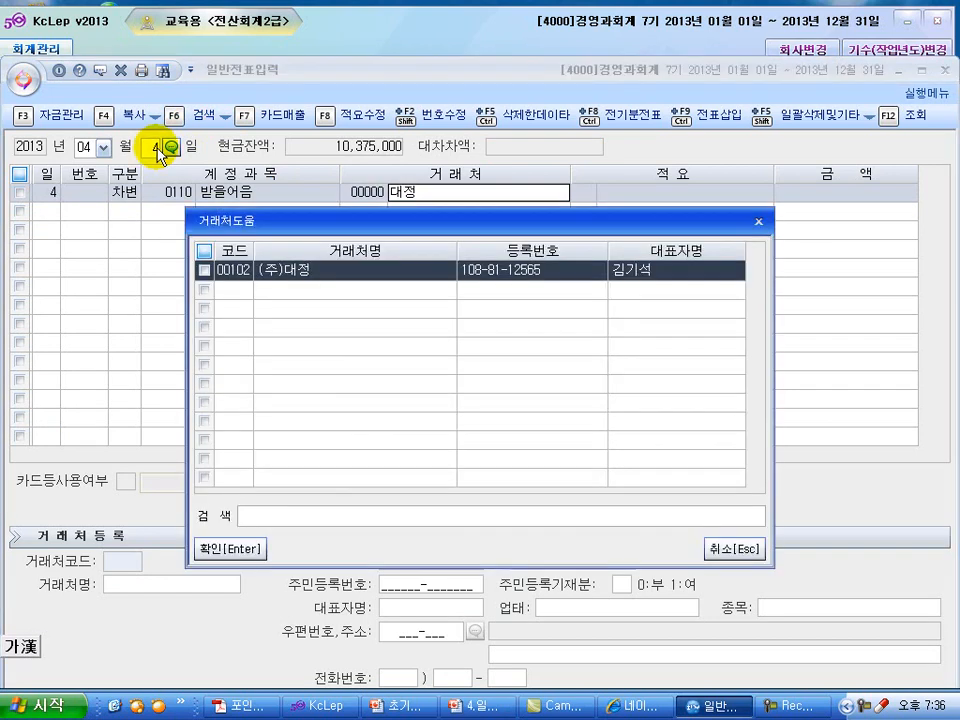
key(Return)
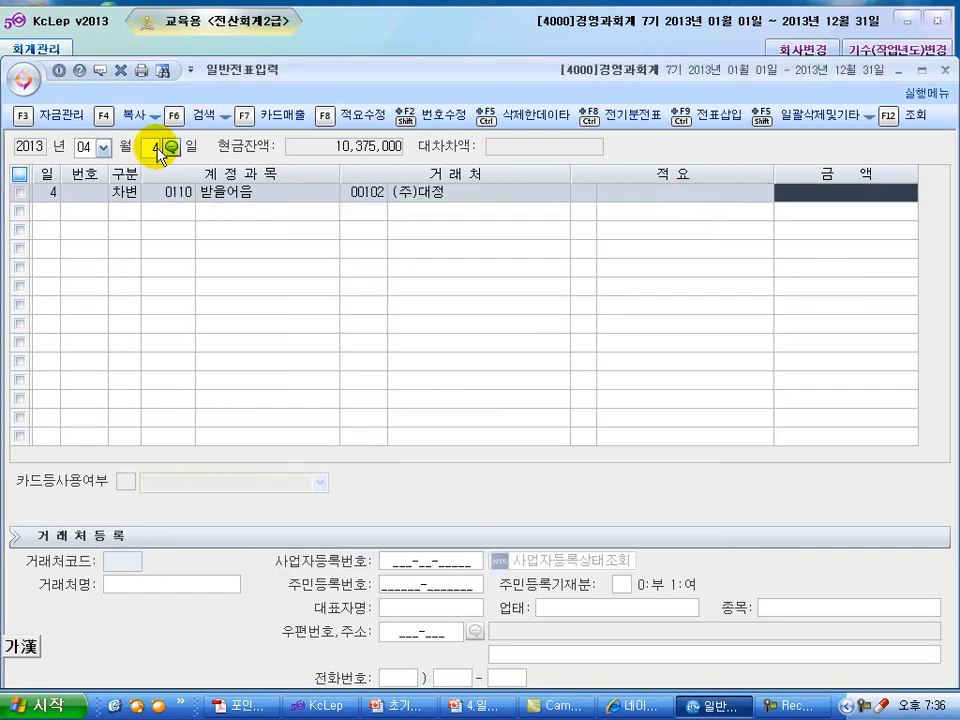
text(5000000)
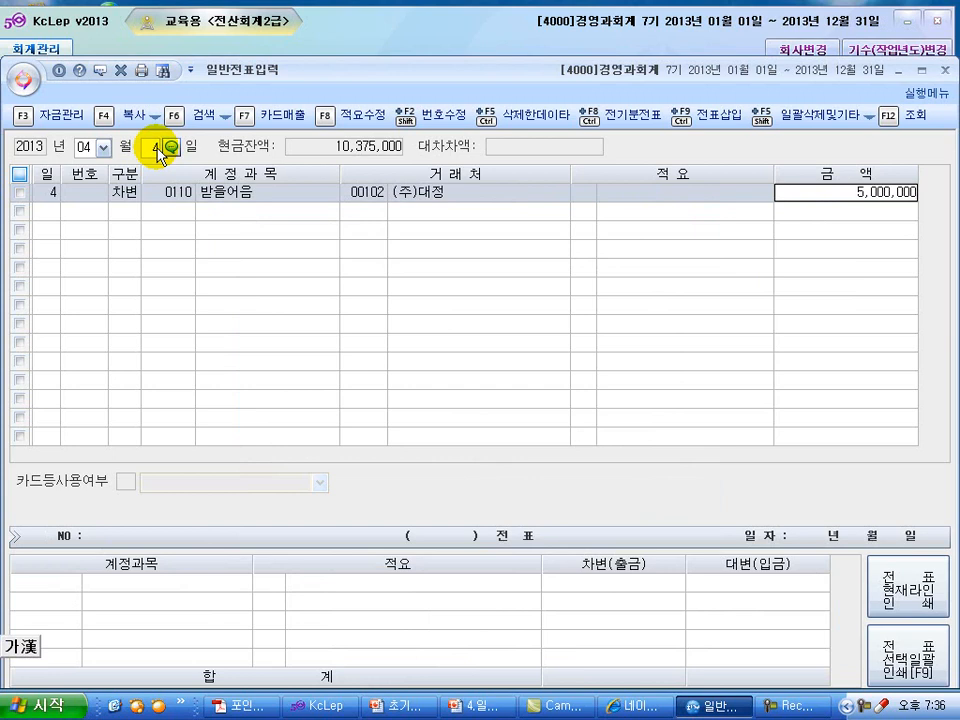
key(Return)
Step: Add a debit line with account 0108 외상매출금, 거래처 00102 (주)대정 and an amount of 15,000,000
text(3)
key(Return)
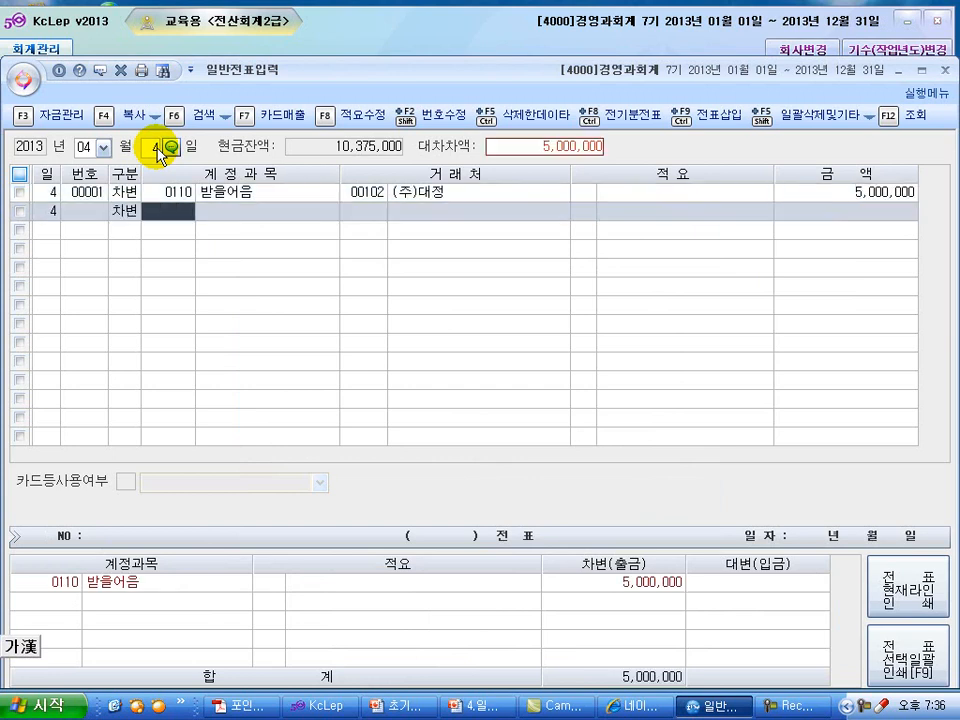
text(108)
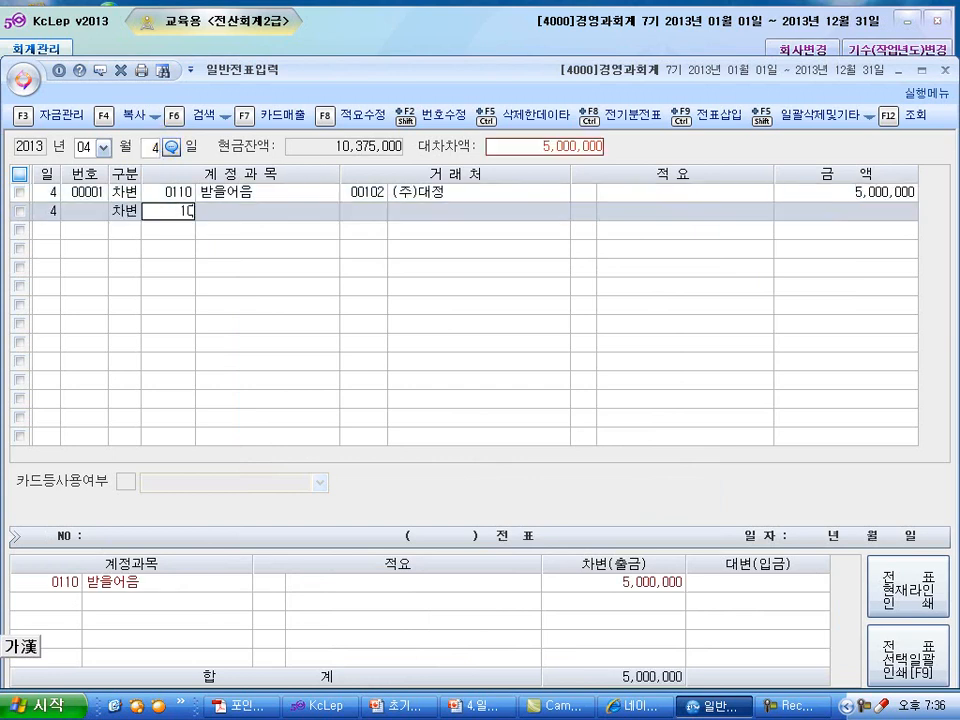
key(Return)
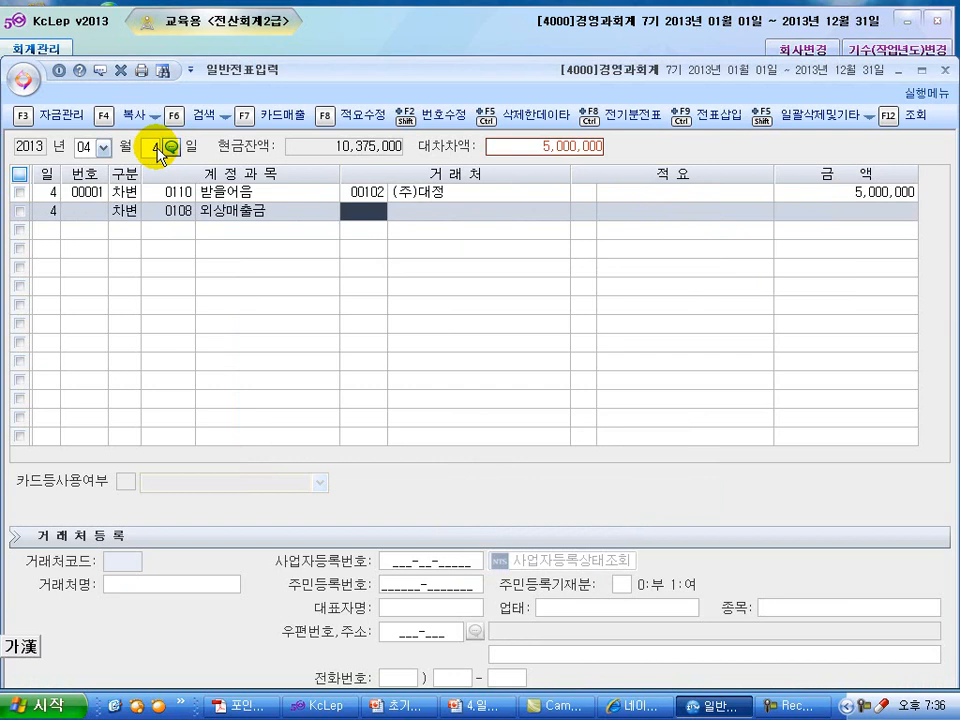
text(102)
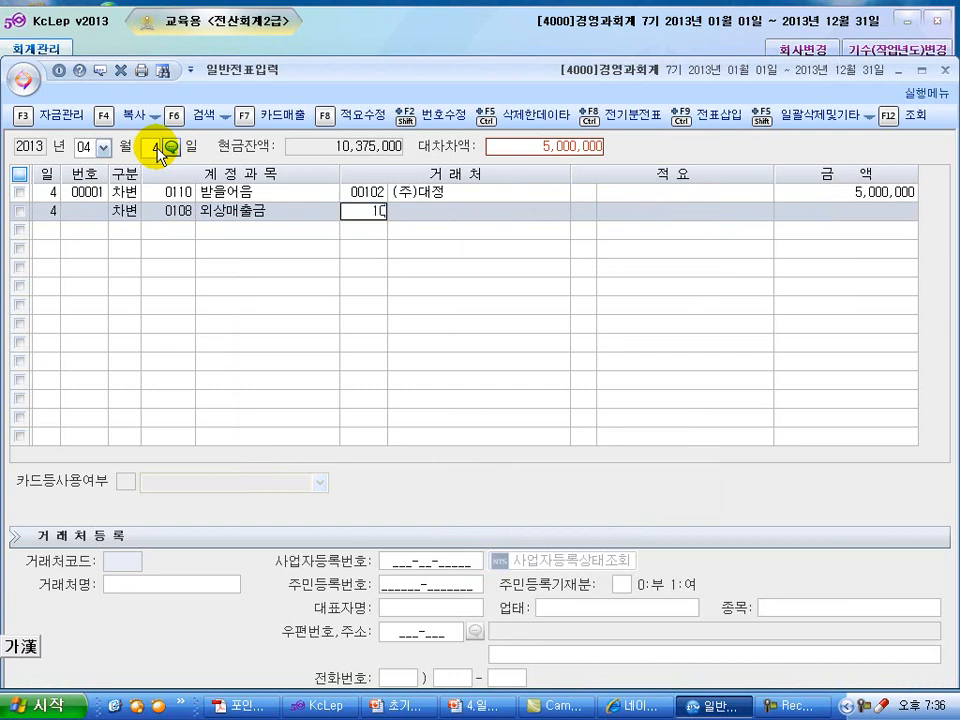
key(Return)
key(Return)
key(Return)
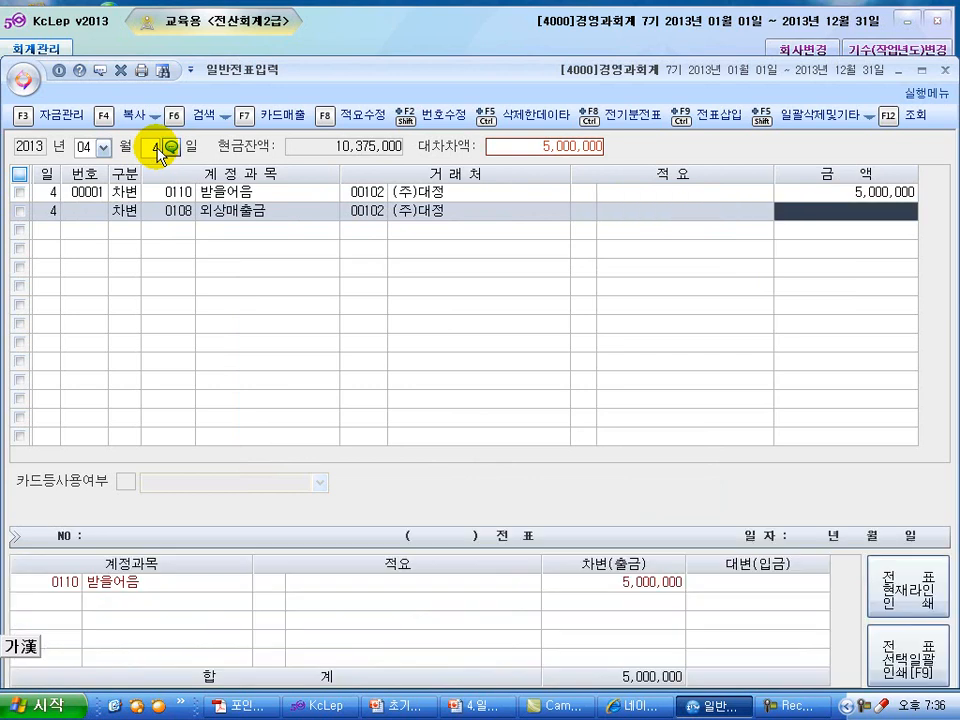
text(15000000)
key(Return)
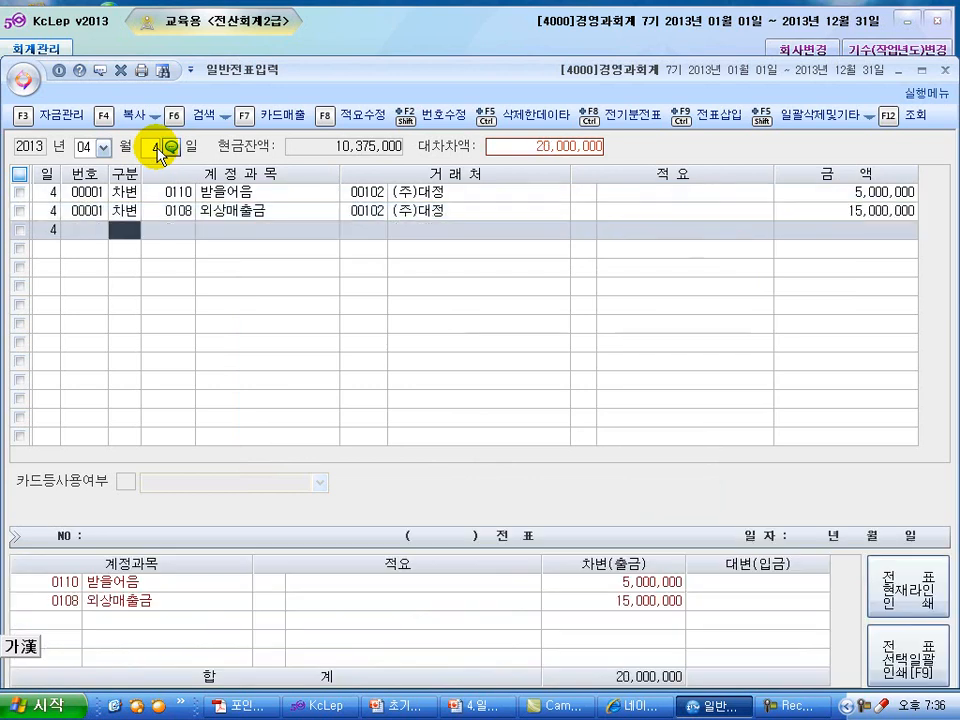
Step: Add a credit line with account 0401 상품매출 and 거래처 name (주)대정 to the April 4 voucher
key(Return)
text(4)
key(Return)
text(상품매)
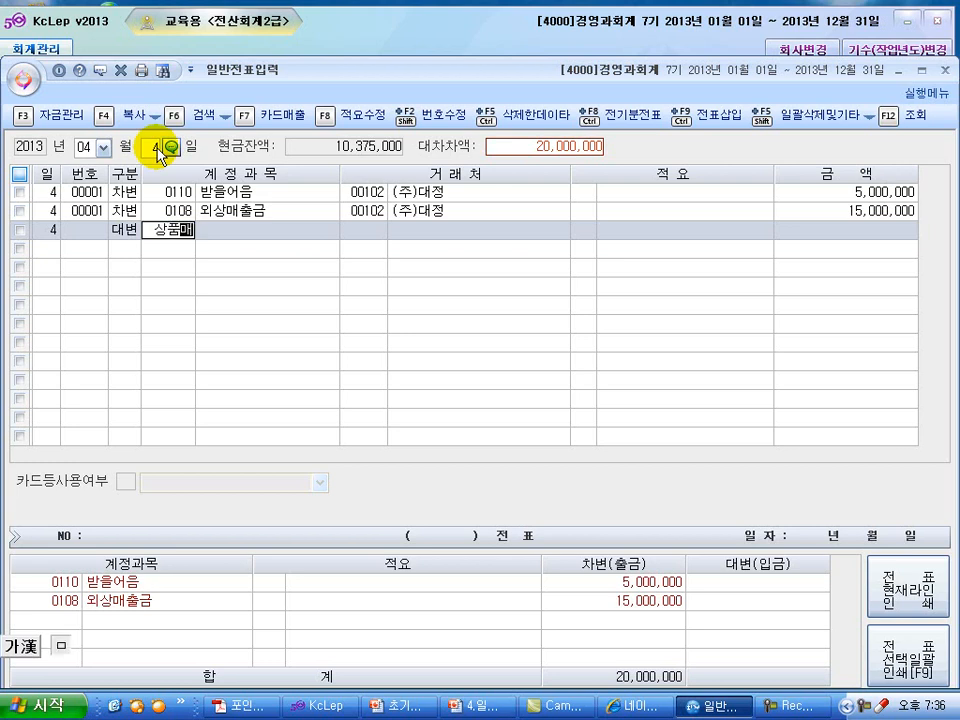
key(Return)
key(Return)
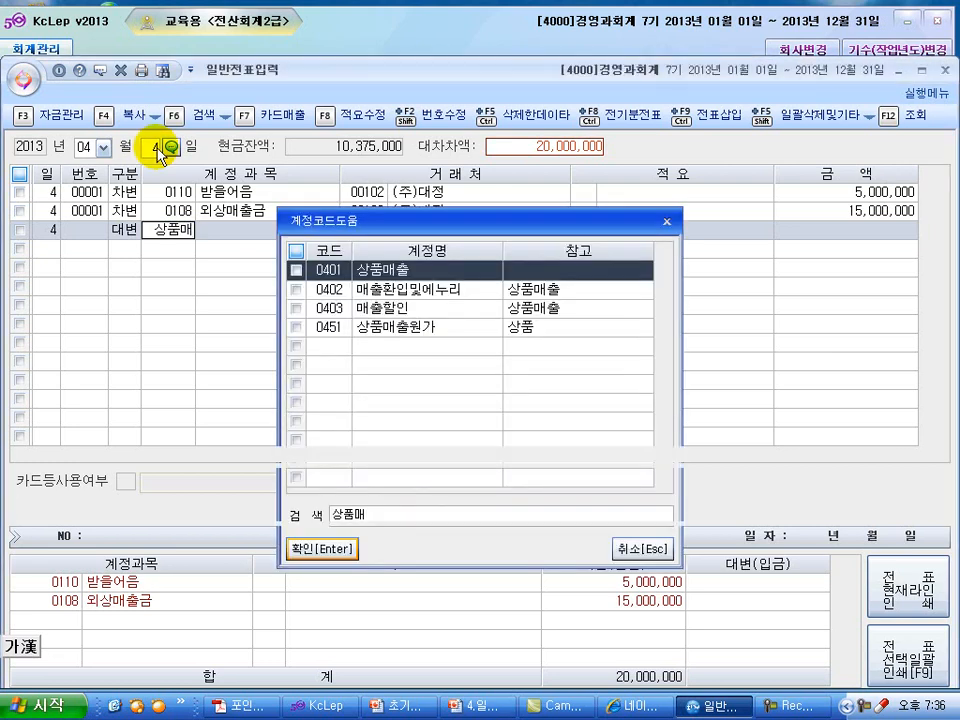
key(Return)
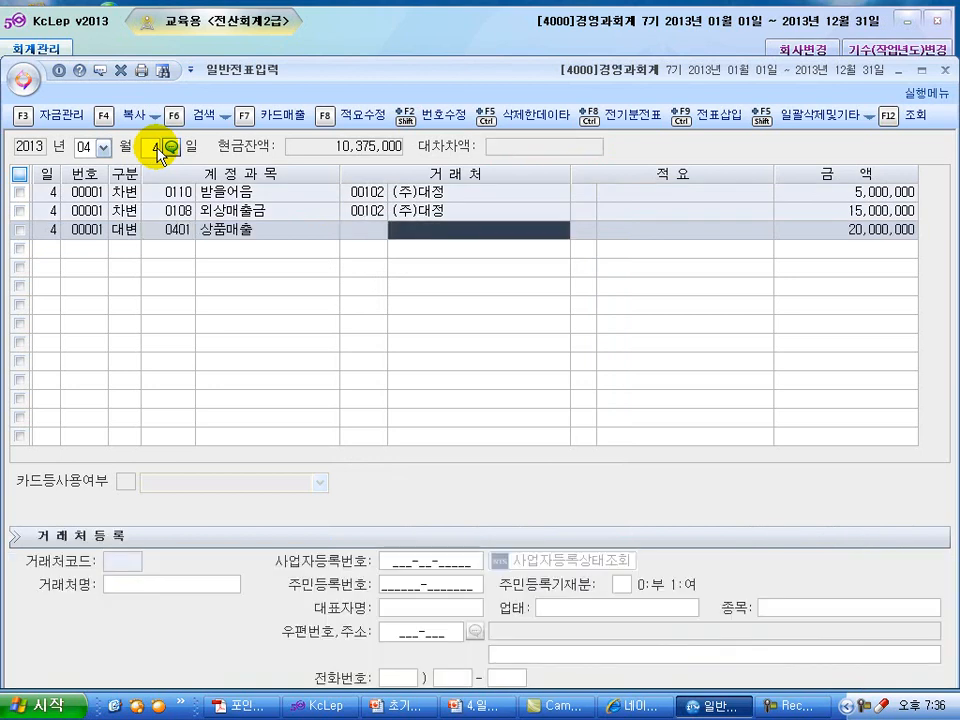
key(Return)
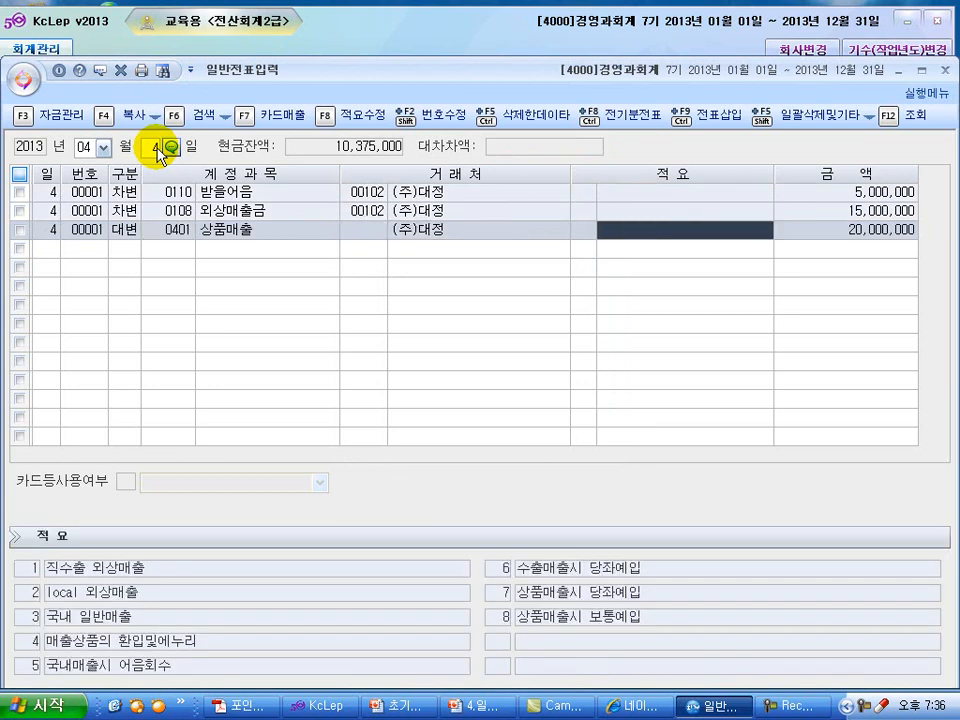
Step: Switch the voucher date to April 5 and add a debit line for account 0101 현금 of 3,050,000
click(155, 149)
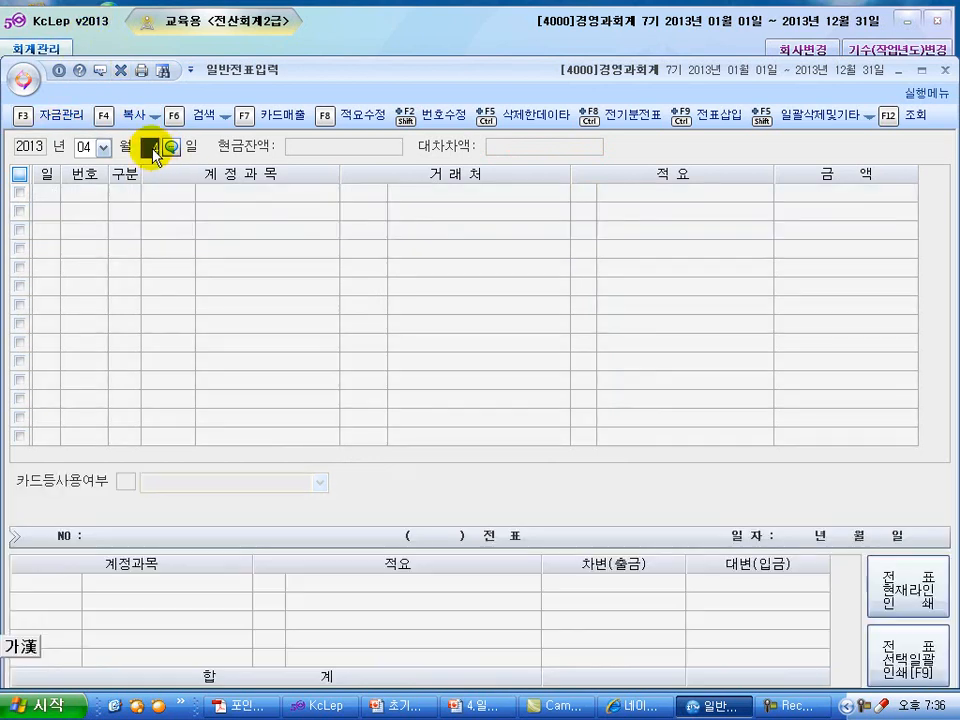
text(5)
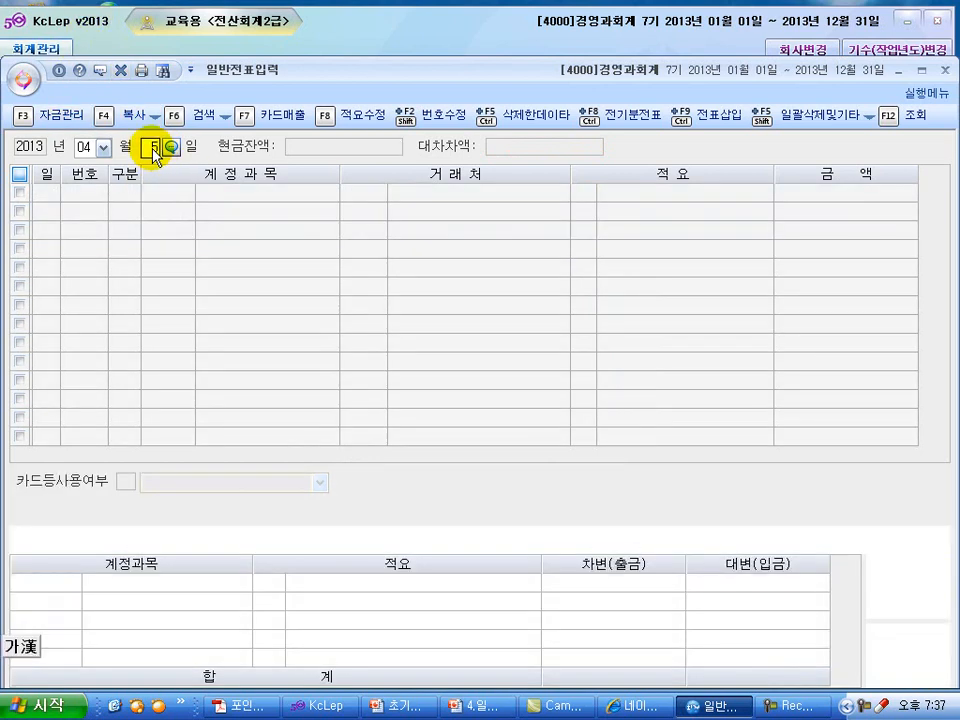
key(Return)
text(3)
key(Return)
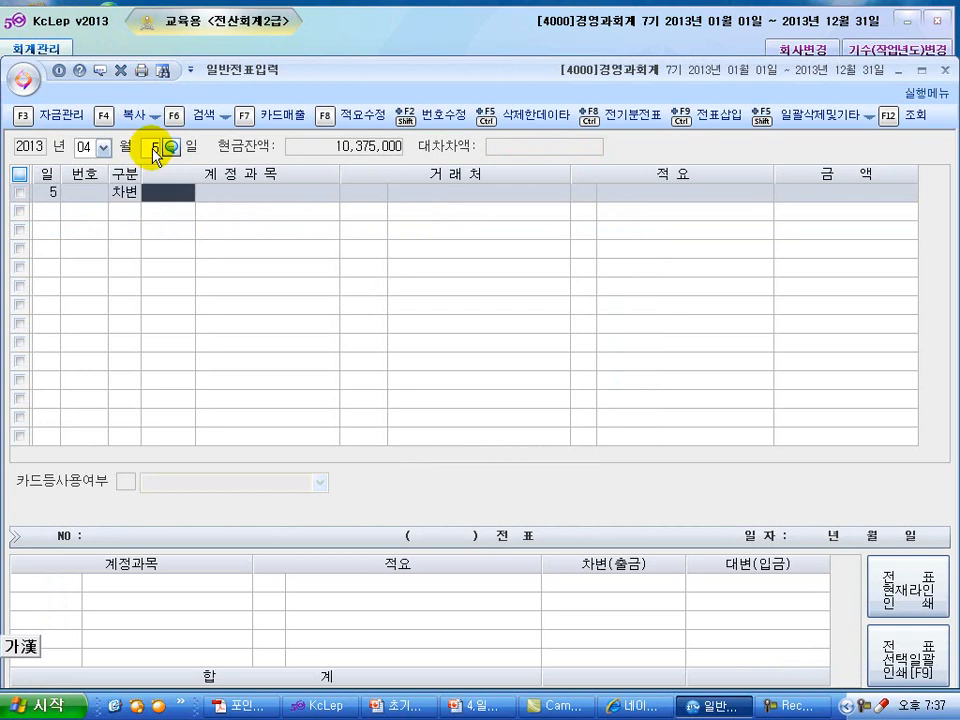
text(101)
key(Return)
key(Return)
key(Return)
text(3050000)
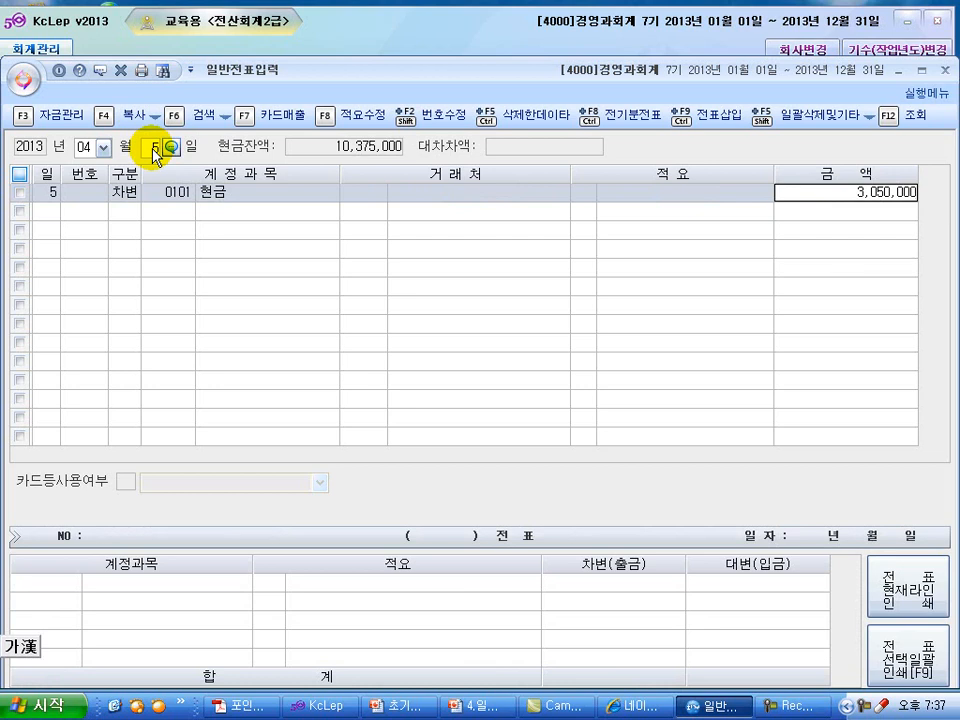
key(Return)
Step: Add a credit line with account 0114 단기대여금 to the April 5 voucher
text(4)
key(Return)
text(단기)
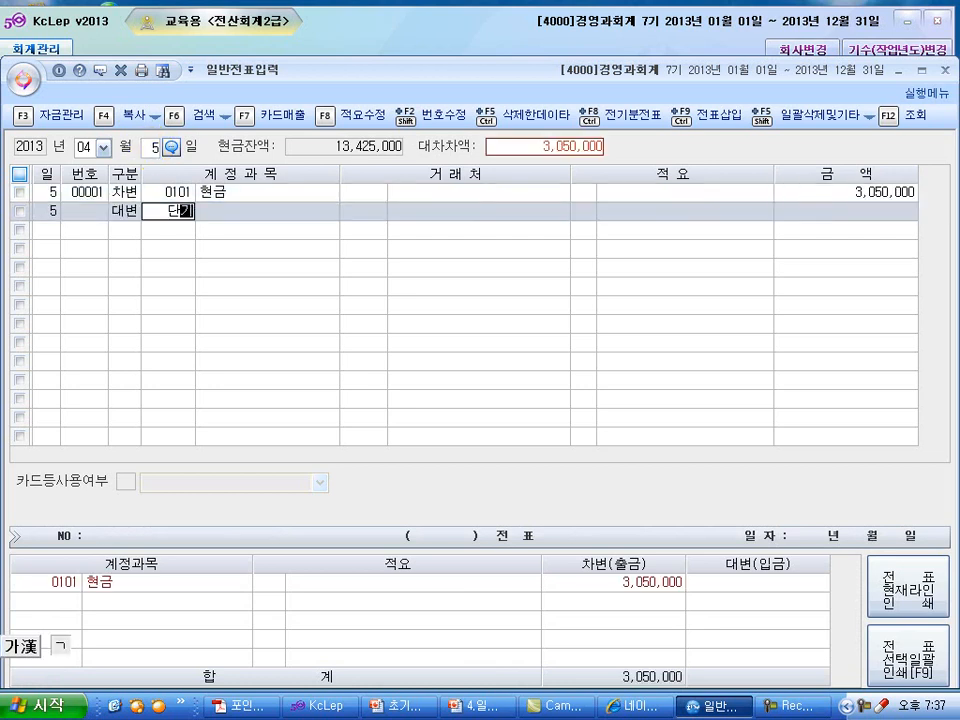
key(Return)
key(Down)
key(Return)
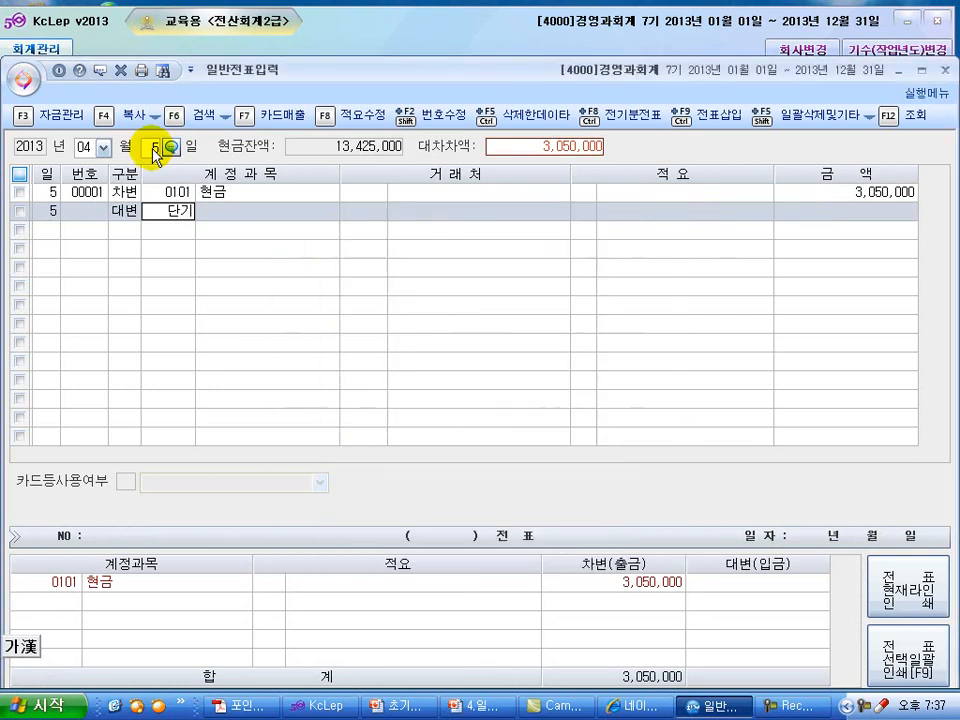
Step: Set the 단기대여금 line's 거래처 to 00103 삼표상사 and complete the line
key(plus)
text(사)
text(표)
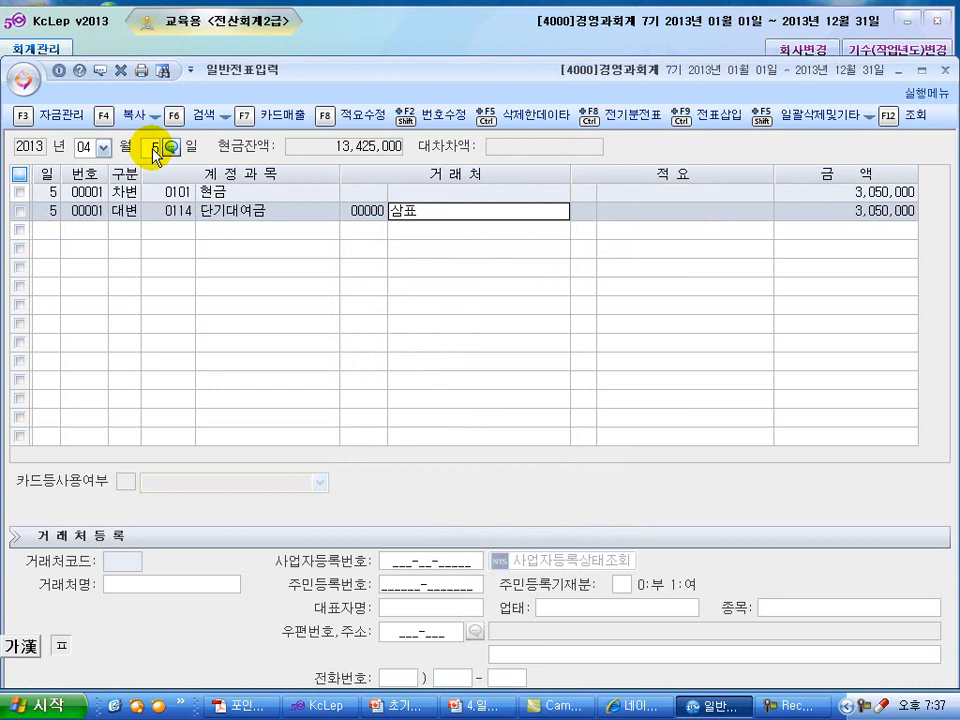
key(Return)
key(Return)
key(Return)
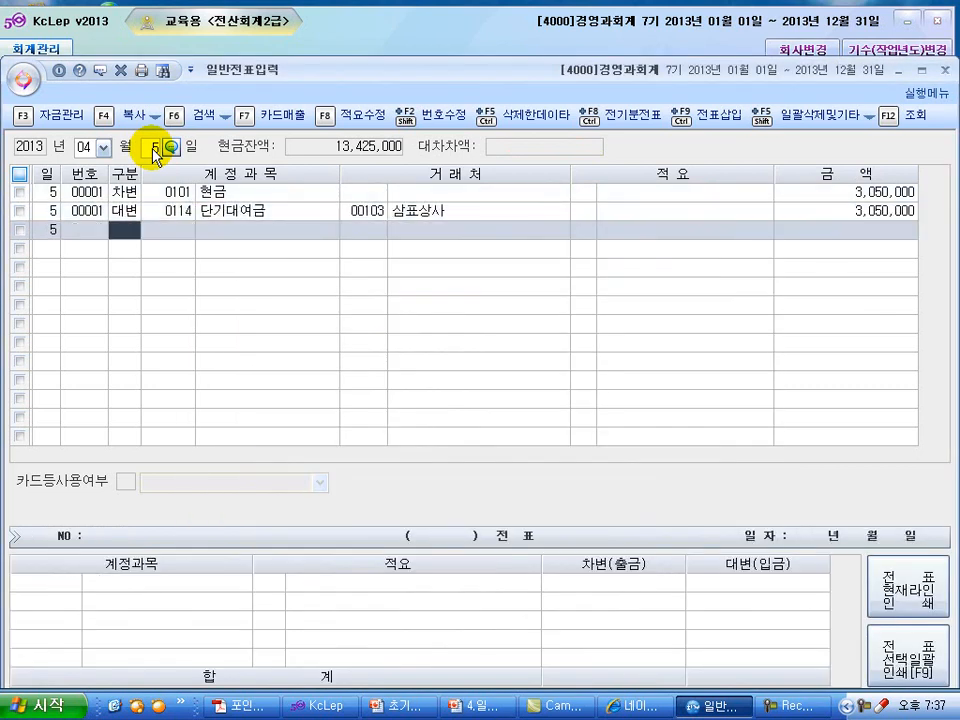
Step: Add a second credit line with account 0901 이자수익 and 거래처 name 삼표상사 to the April 5 voucher
text(4)
text(이자)
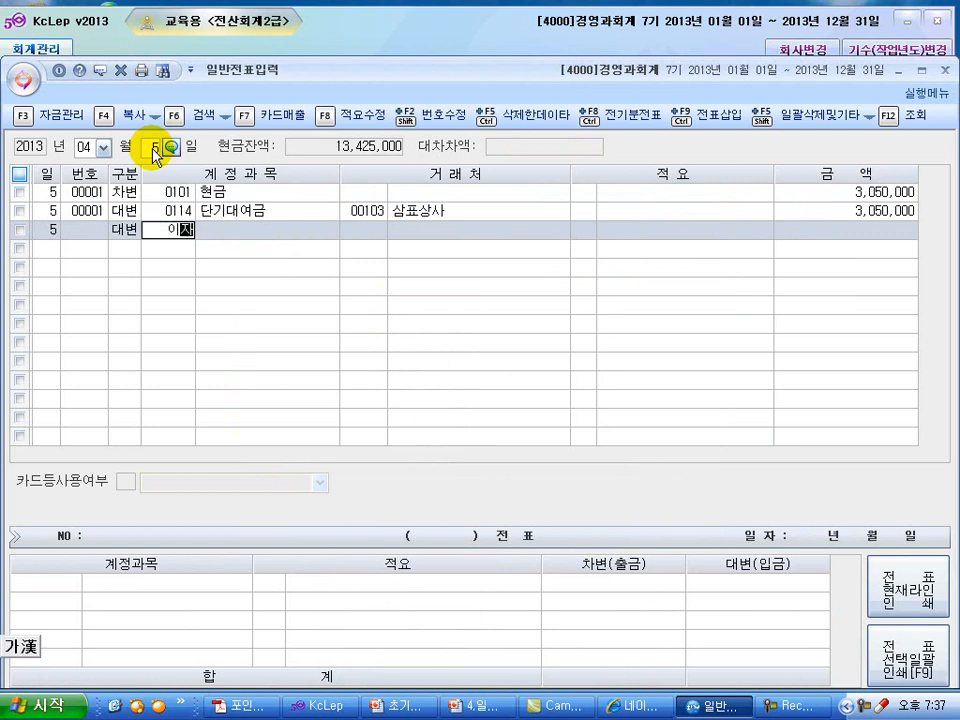
key(Return)
key(Down)
key(Down)
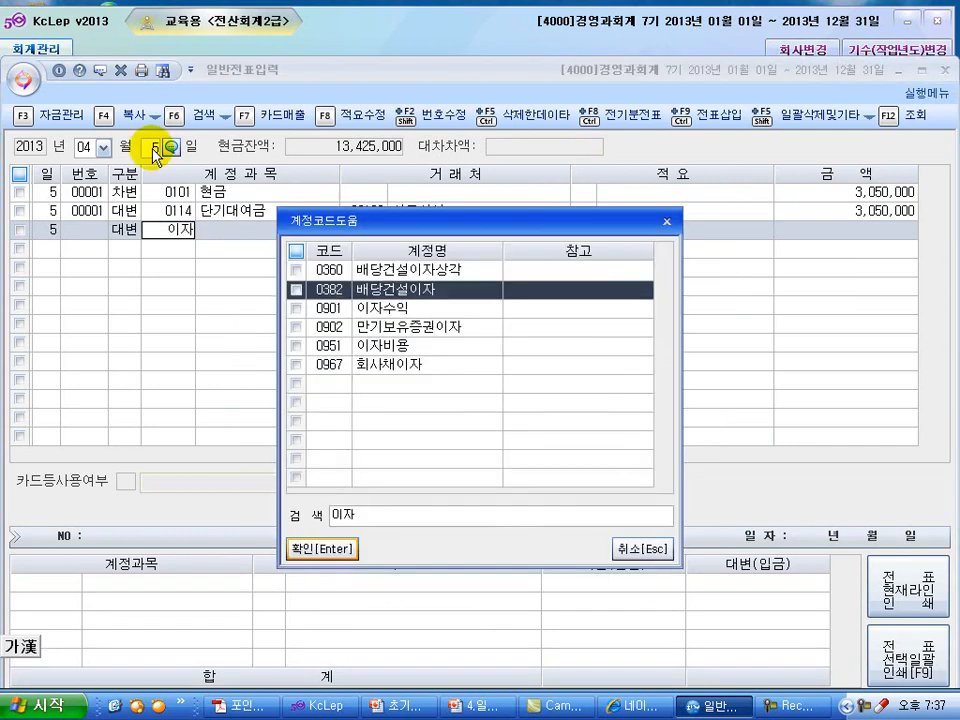
key(Return)
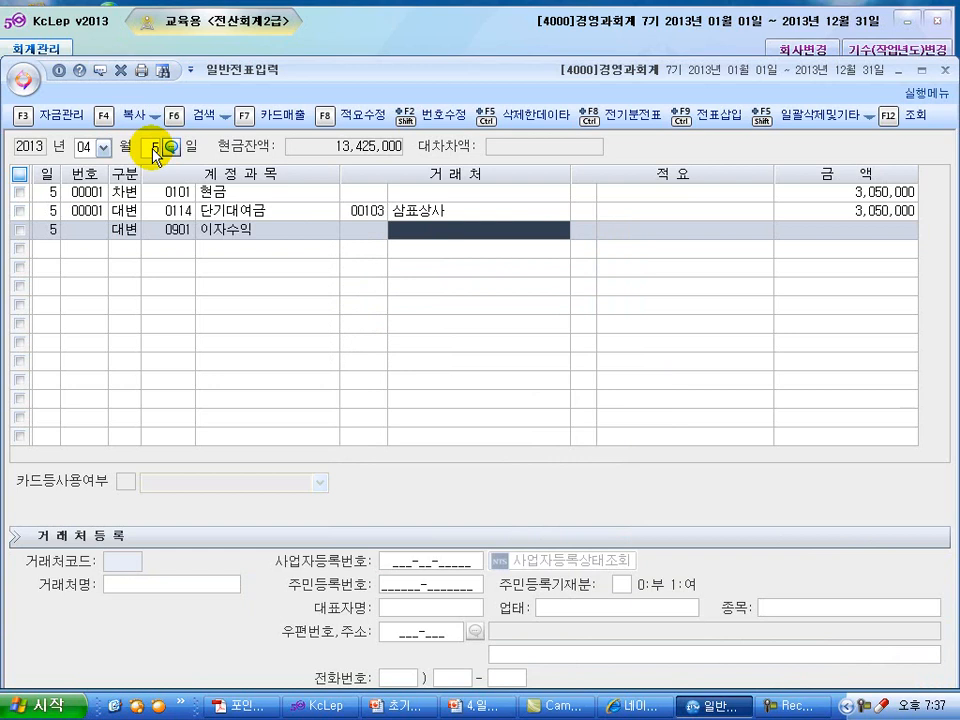
key(Return)
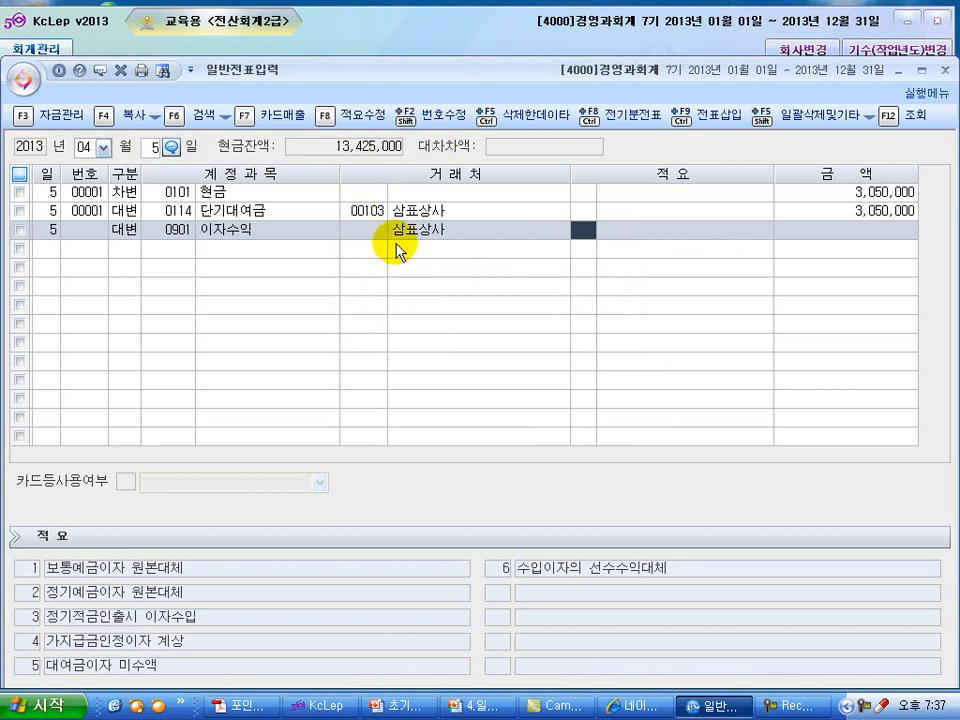
Step: Set the 단기대여금 line's amount to 3,000,000 and the 이자수익 line's amount to 50,000
click(883, 213)
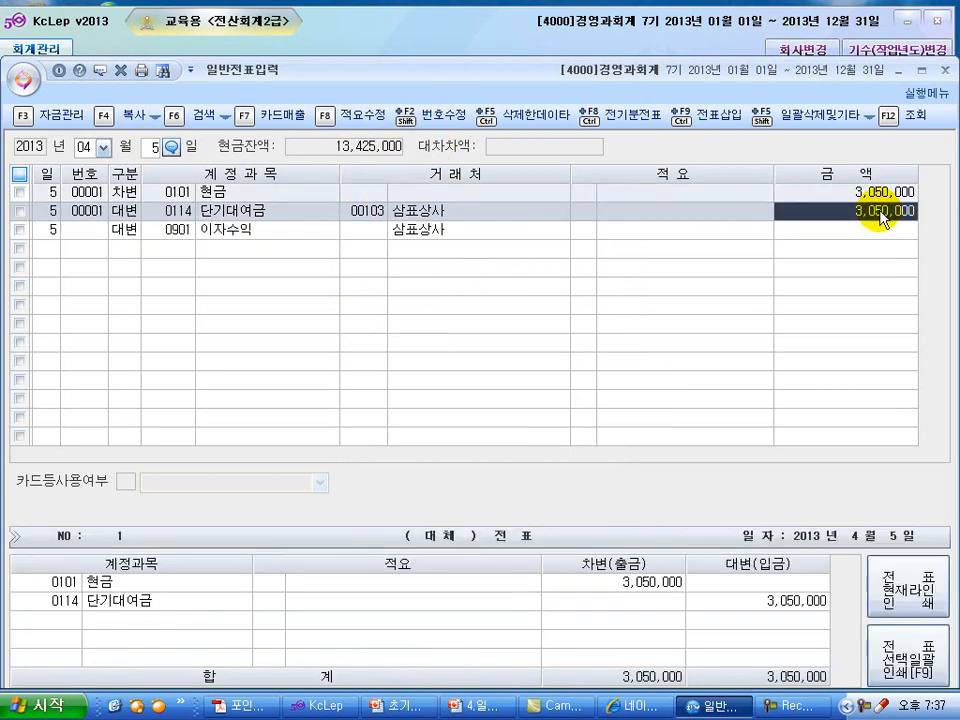
text(3000000)
key(Return)
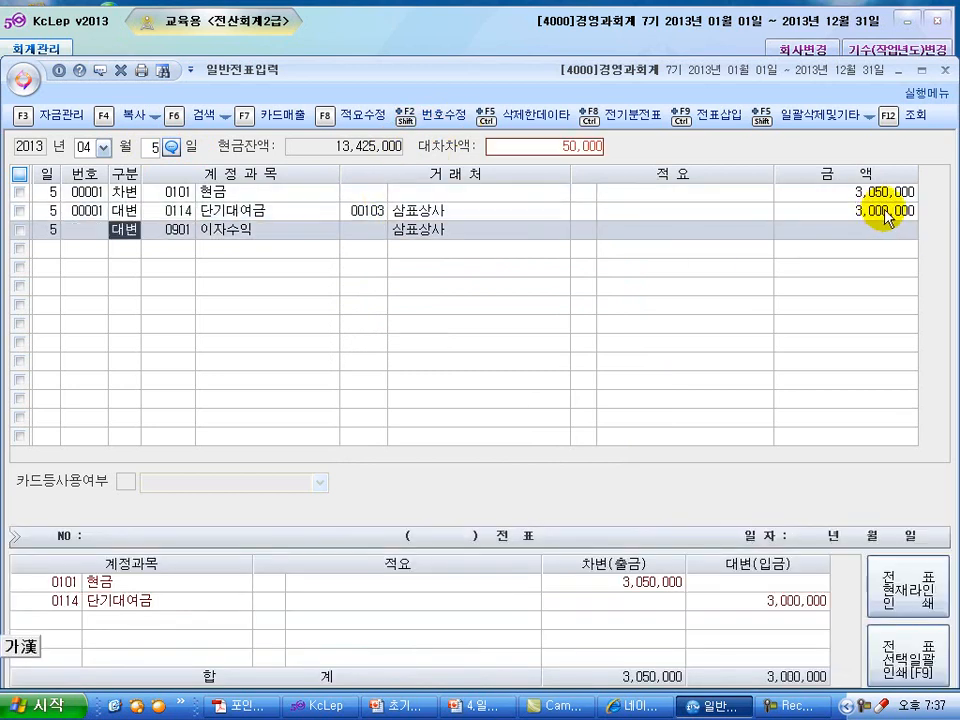
click(874, 233)
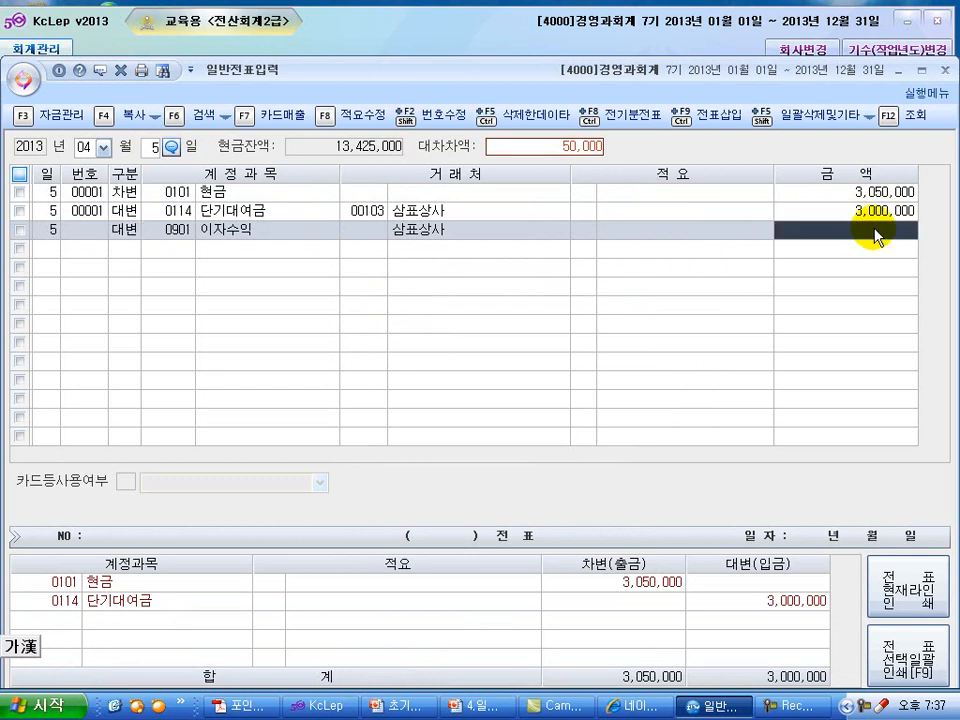
text(50000)
key(Return)
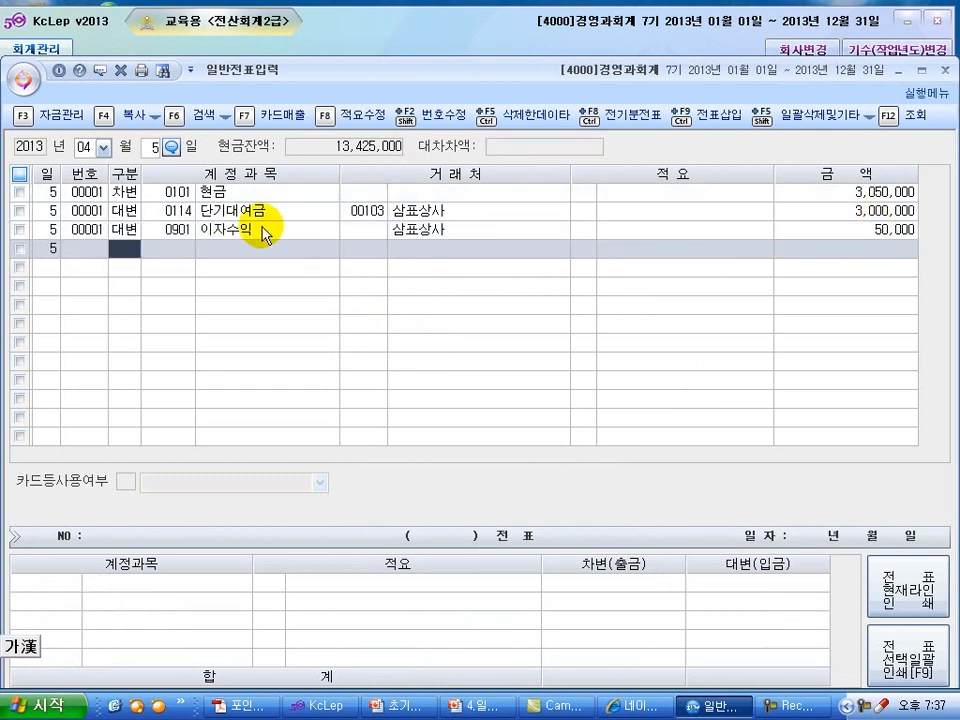
Step: Switch the voucher date to April 6 and start a debit line with account 0131 선급금
key(alt+Tab)
click(152, 147)
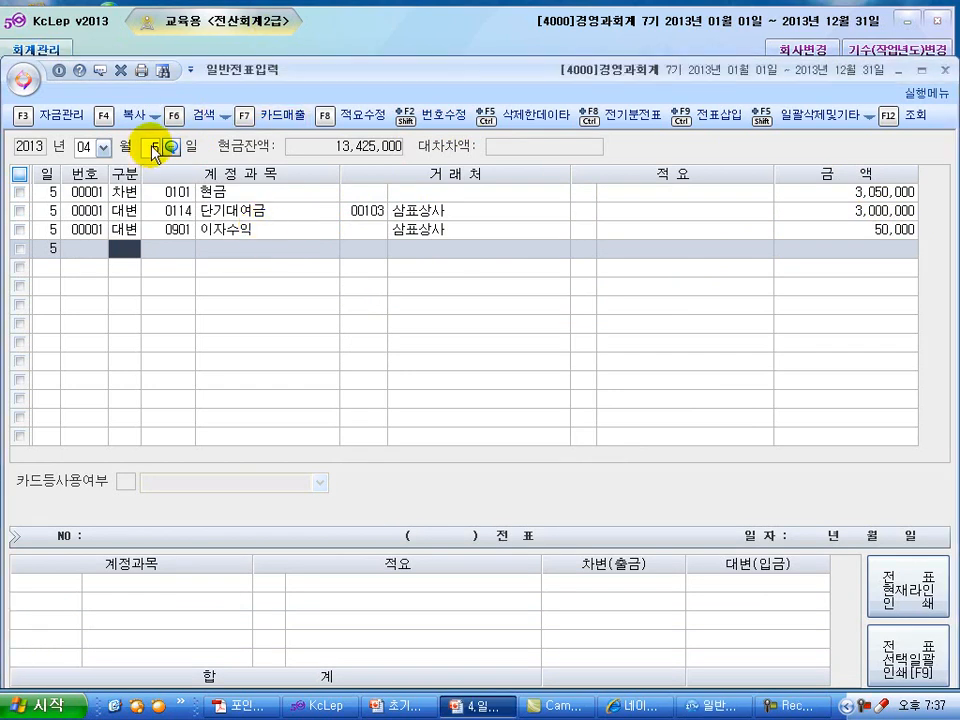
text(6)
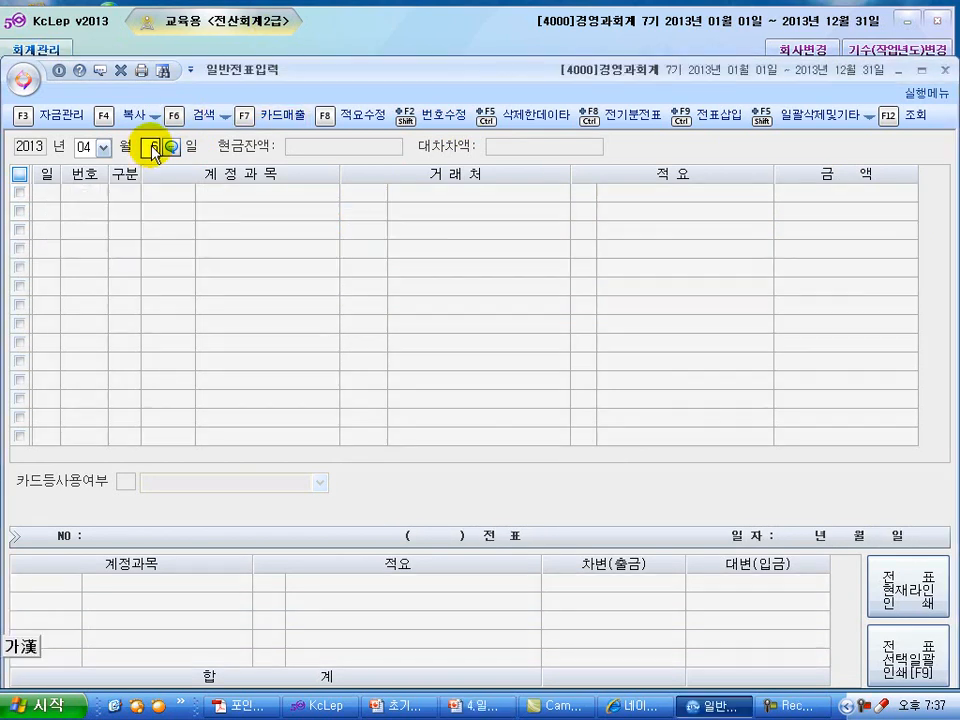
key(Return)
text(3)
key(Return)
text(센급)
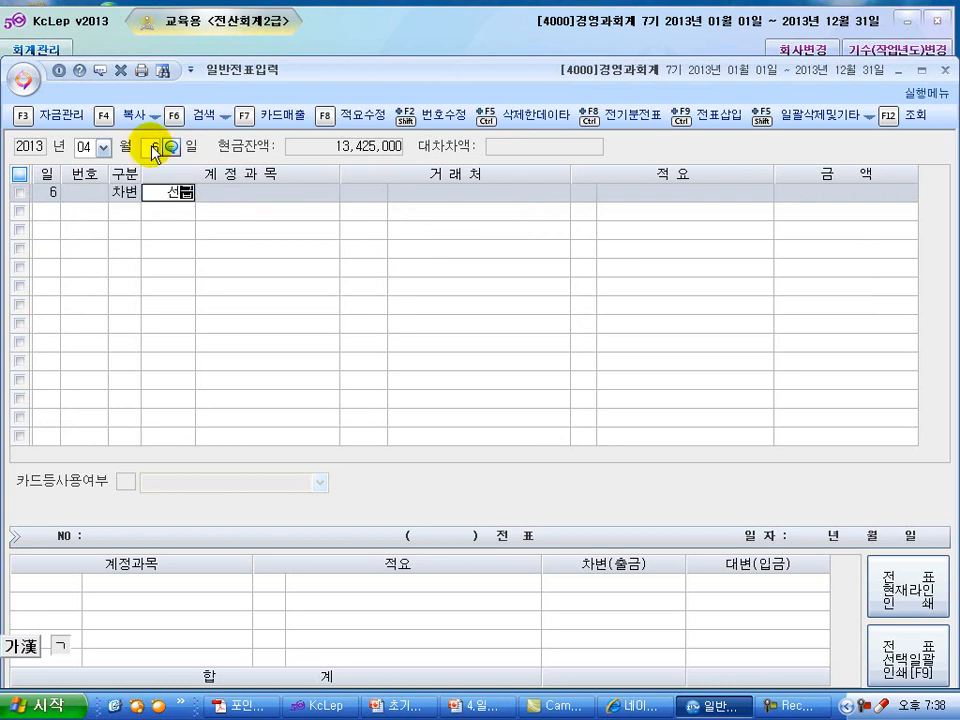
key(Return)
key(Return)
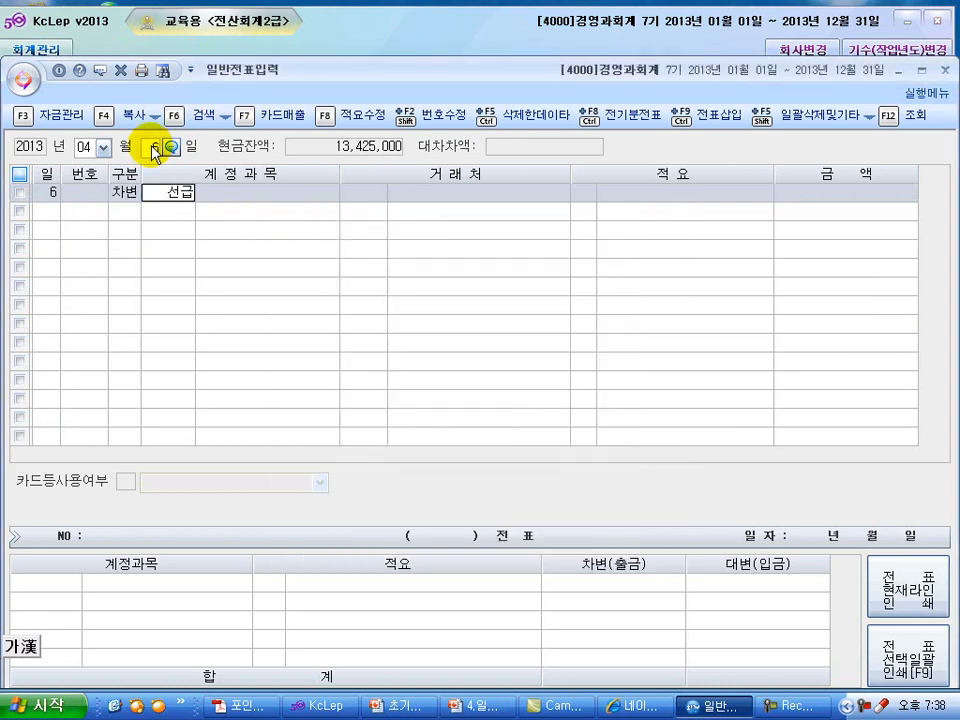
Step: Set the 선급금 line's 거래처 to 00104 (주)영풍 and its amount to 1,000,000
key(plus)
text(영)
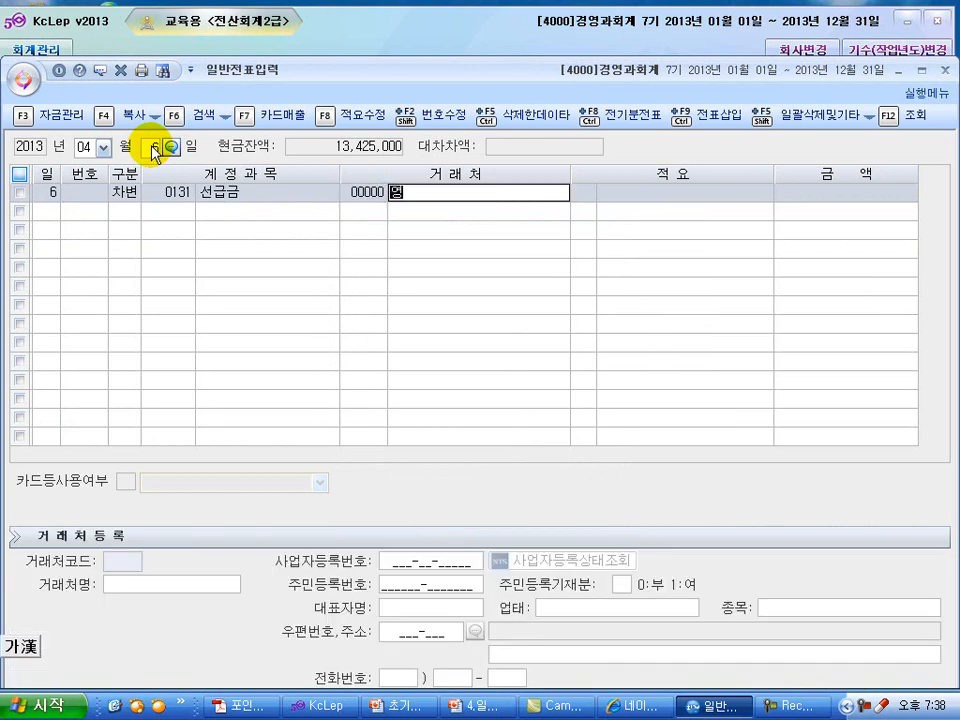
text(ㅍㅜㅇ)
key(Return)
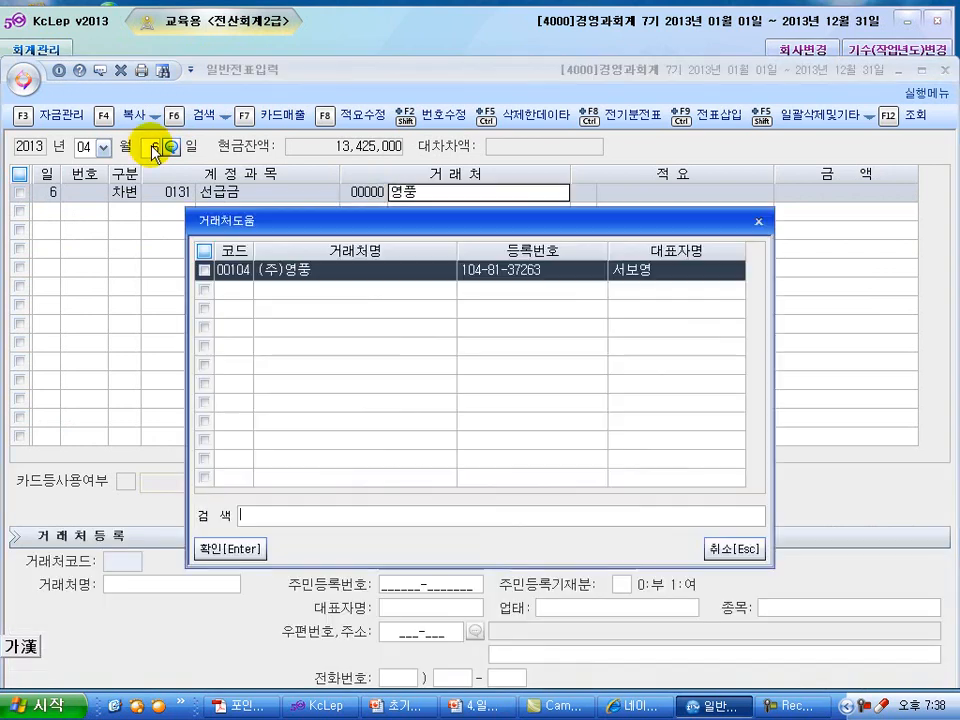
key(Return)
key(Return)
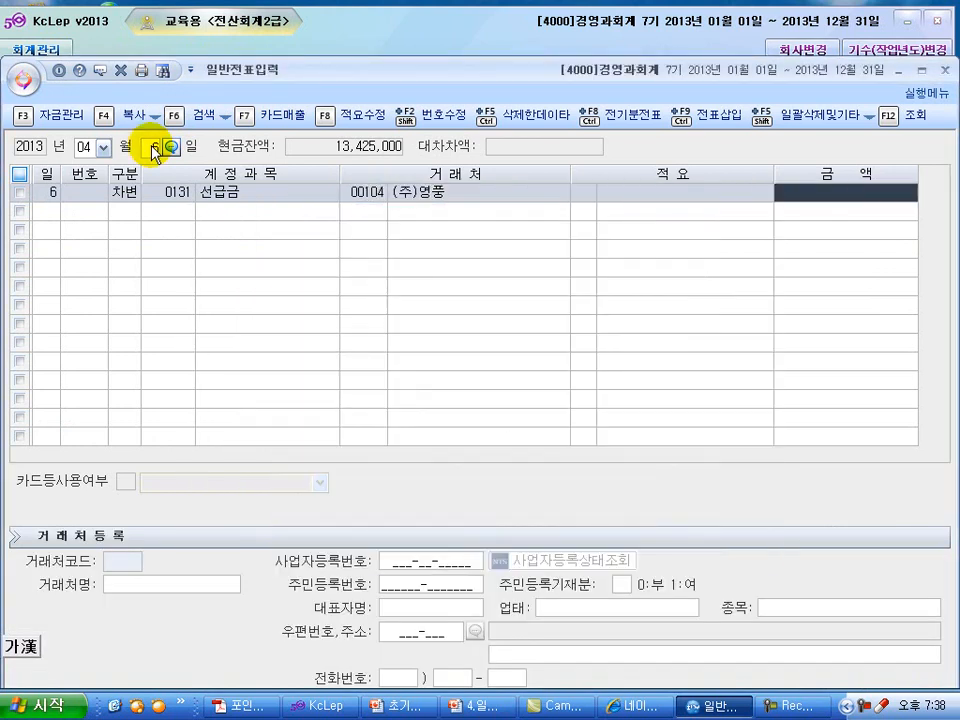
text(1000000)
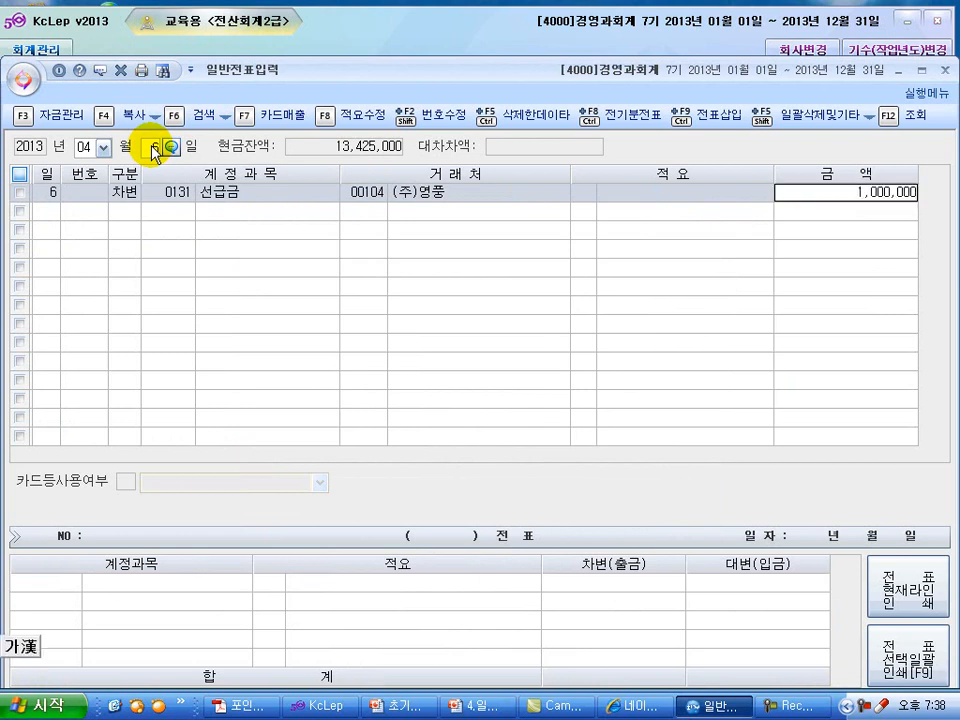
key(Return)
Step: Add a balancing credit line with account 0102 당좌예금 of 1,000,000 to the April 6 voucher
text(4)
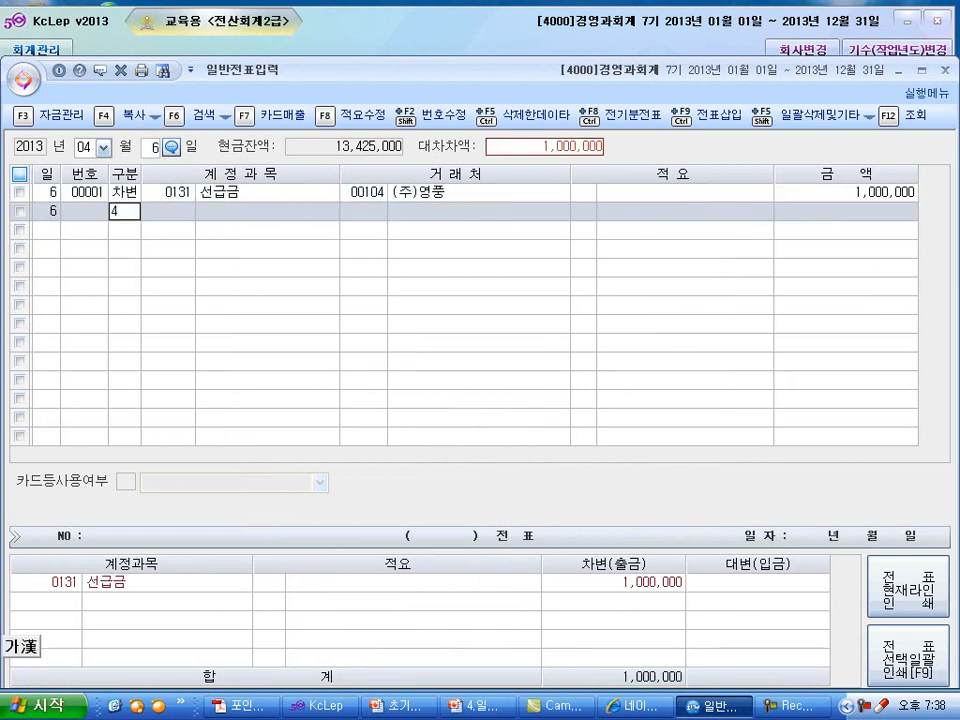
key(Return)
text(102)
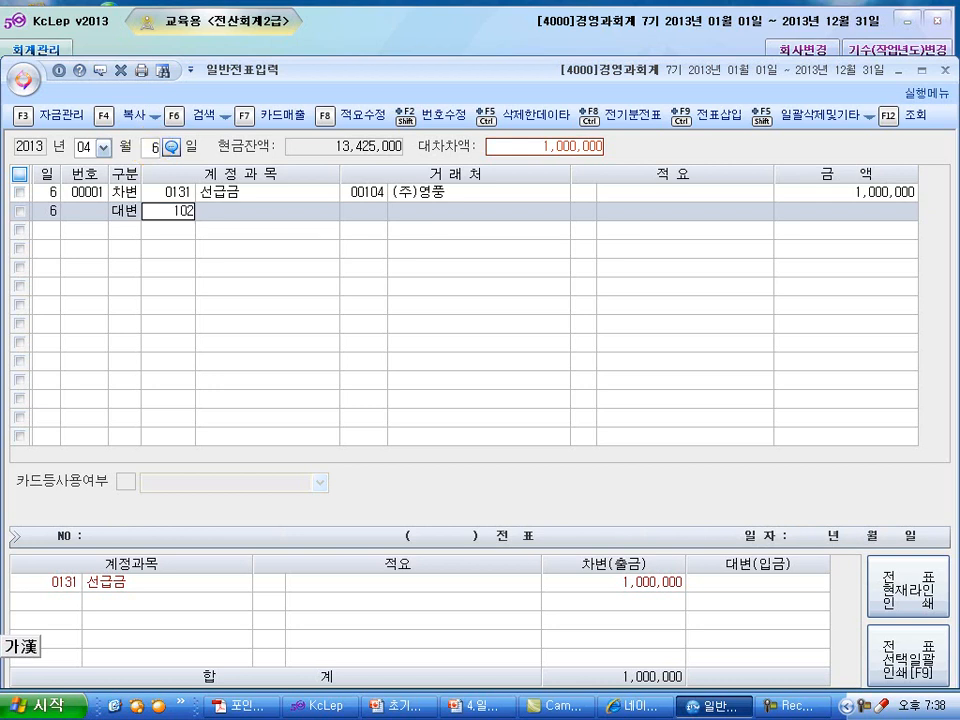
key(Return)
key(Return)
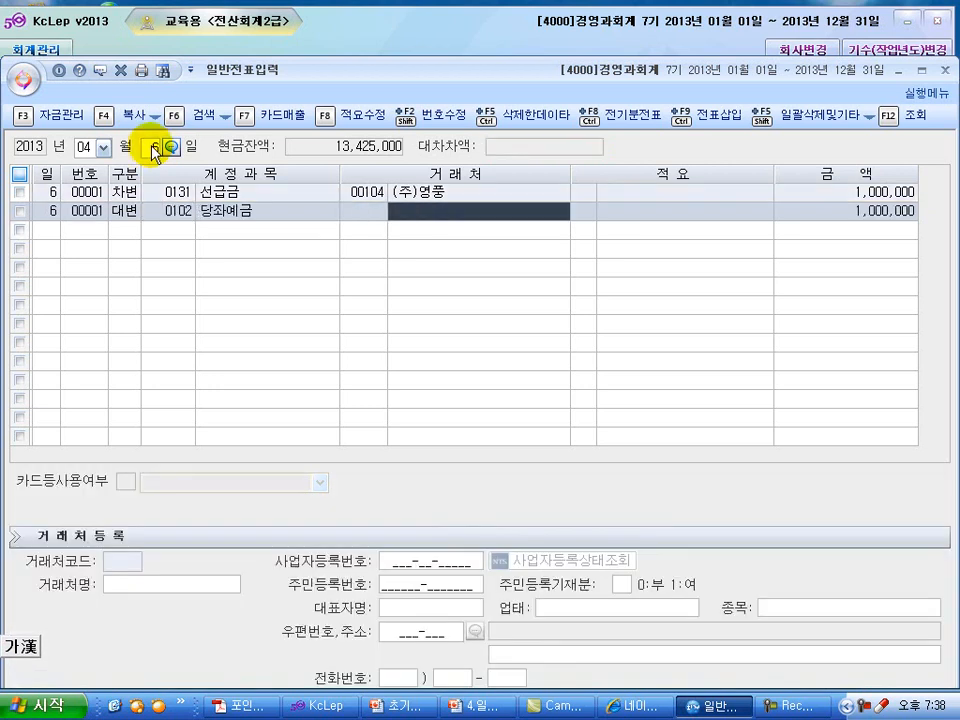
Step: Switch the voucher date to April 7 and start a 출금 line with the 판매관리비 account 0814 통신비
click(155, 149)
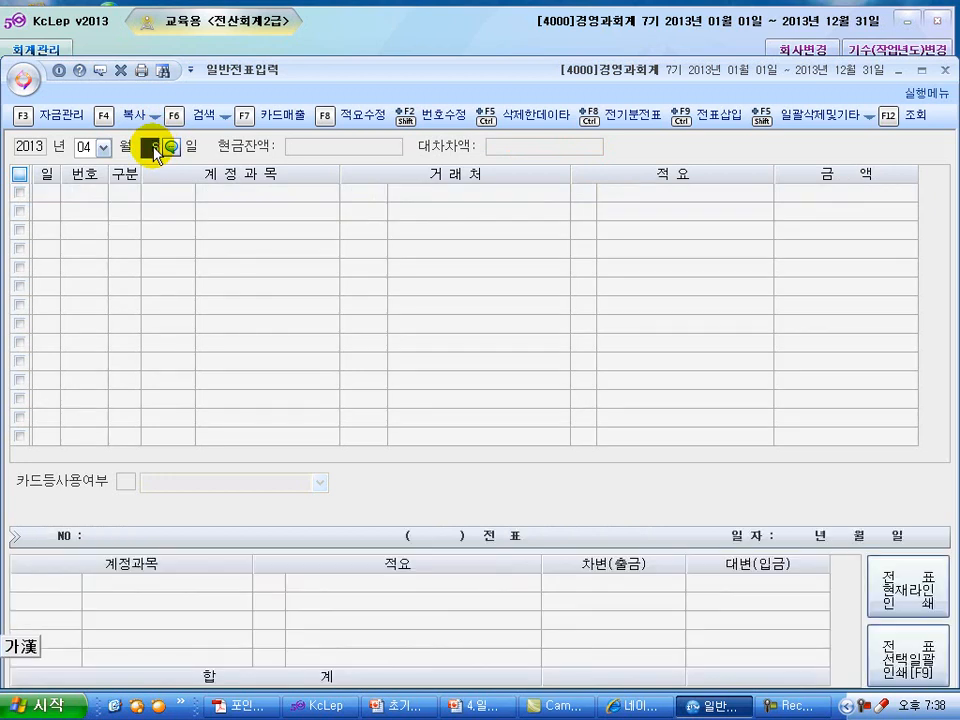
text(1)
text(7)
key(Return)
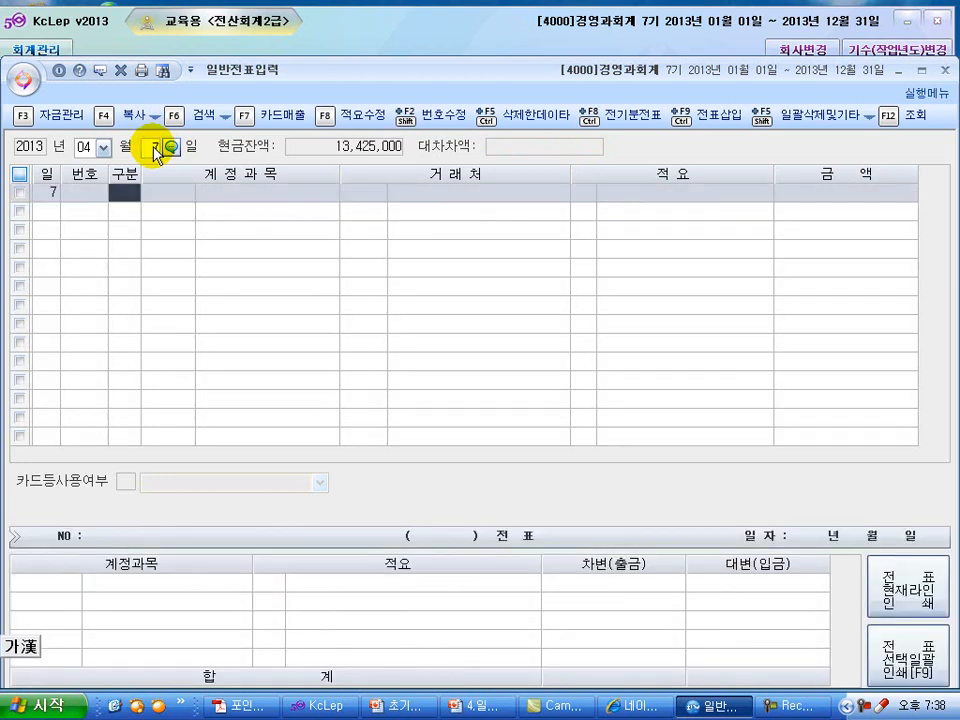
text(1)
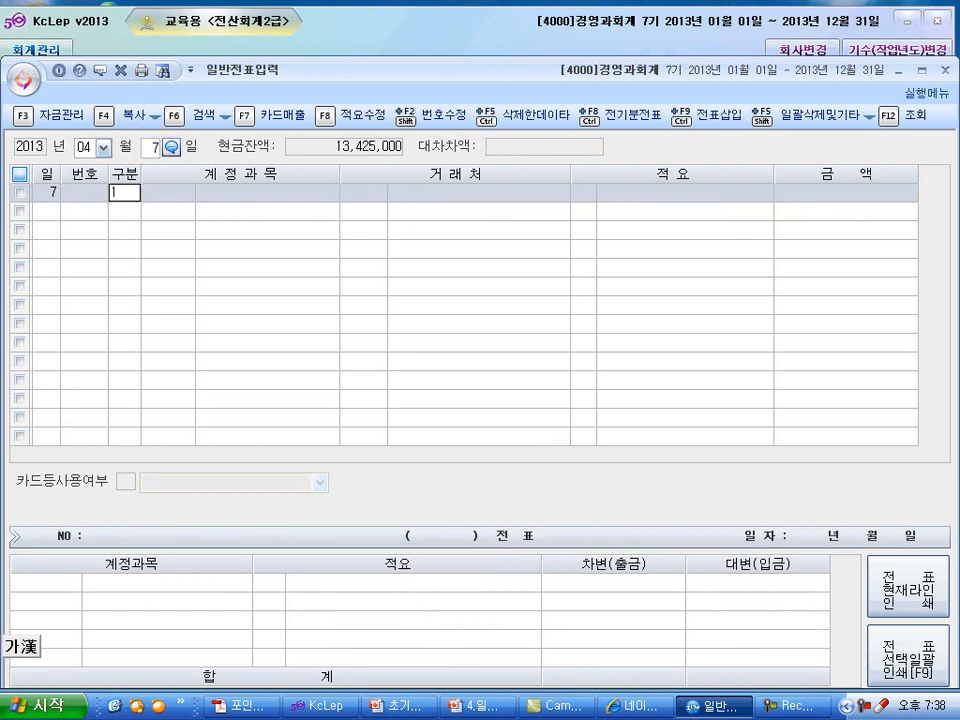
key(Return)
text(통신)
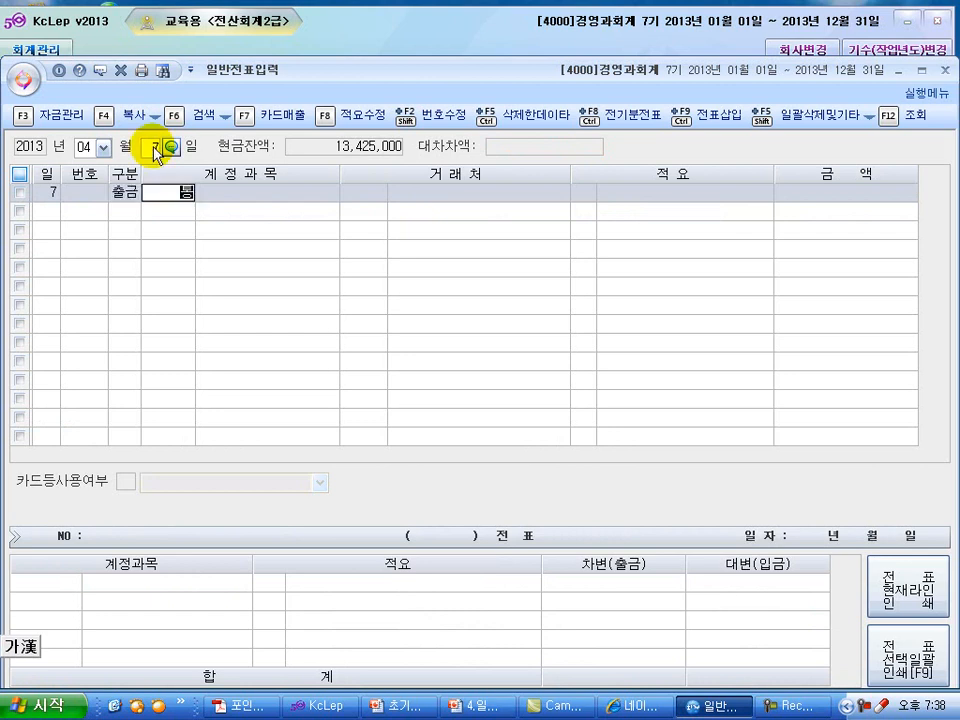
key(Return)
key(Down)
key(Down)
key(Down)
key(Down)
key(Down)
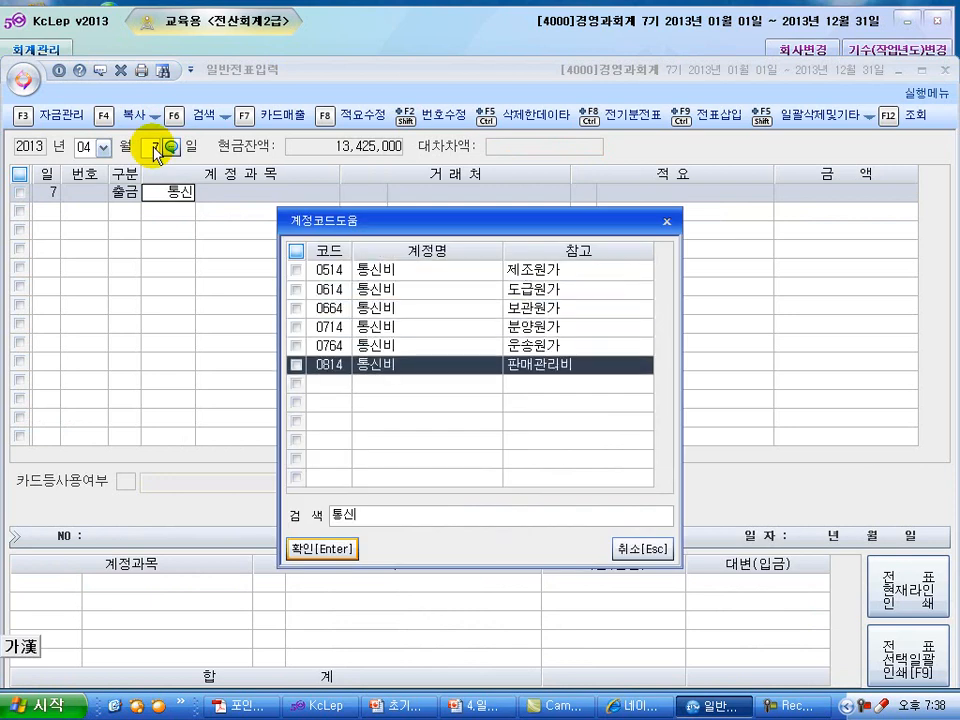
key(Return)
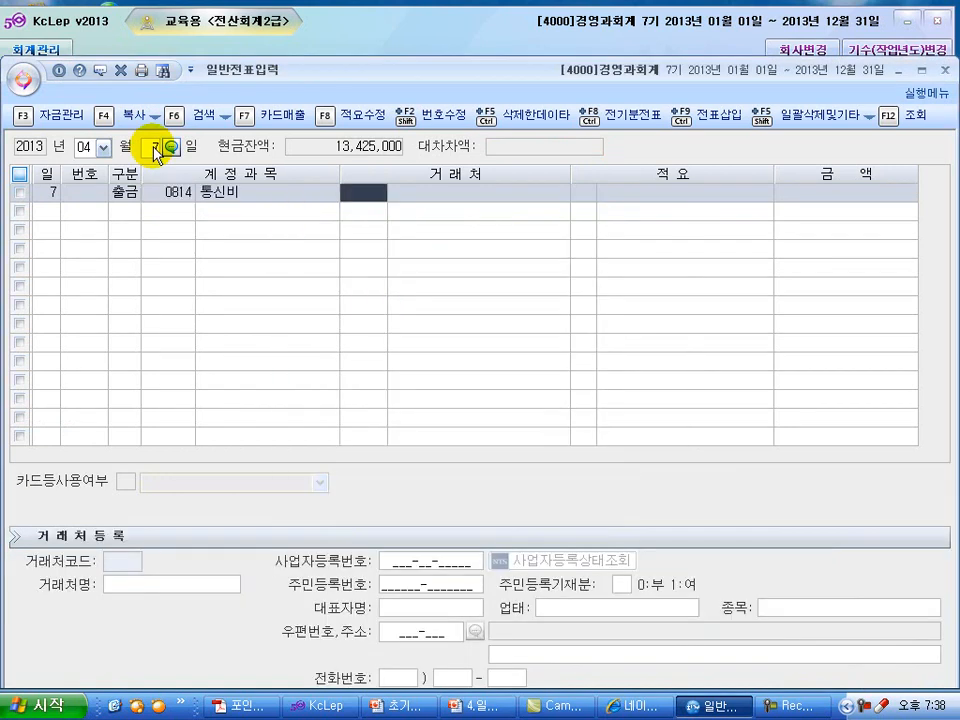
Step: Set the 통신비 line's amount to 50,000 without a 거래처, keeping 카드등사용여부 at 부 and 1.명세서 해당없음
key(Return)
key(Return)
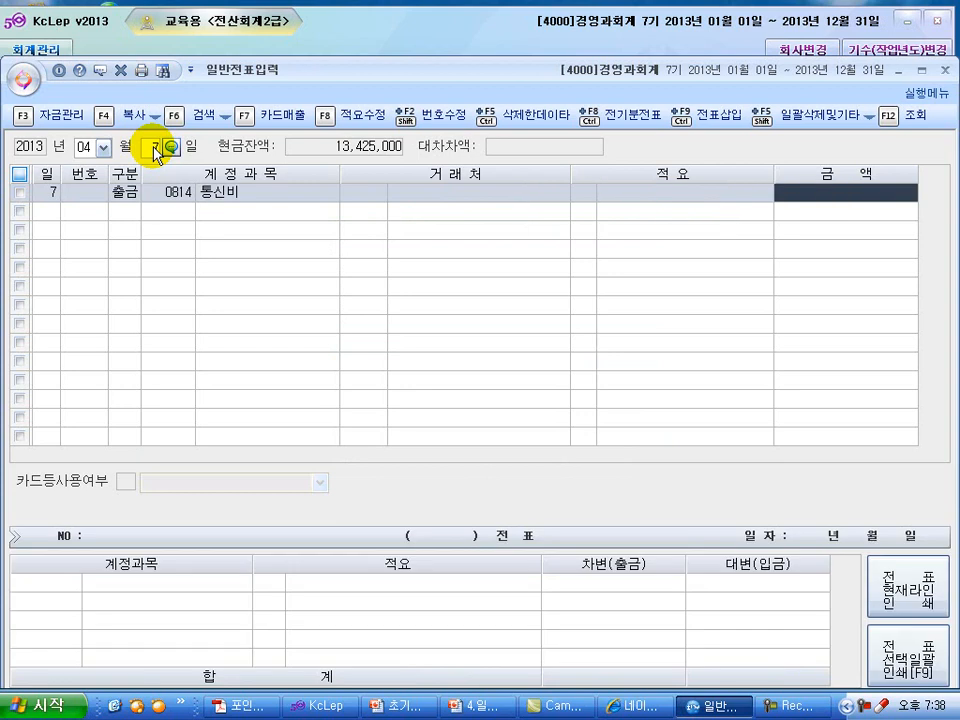
text(500000)
key(Return)
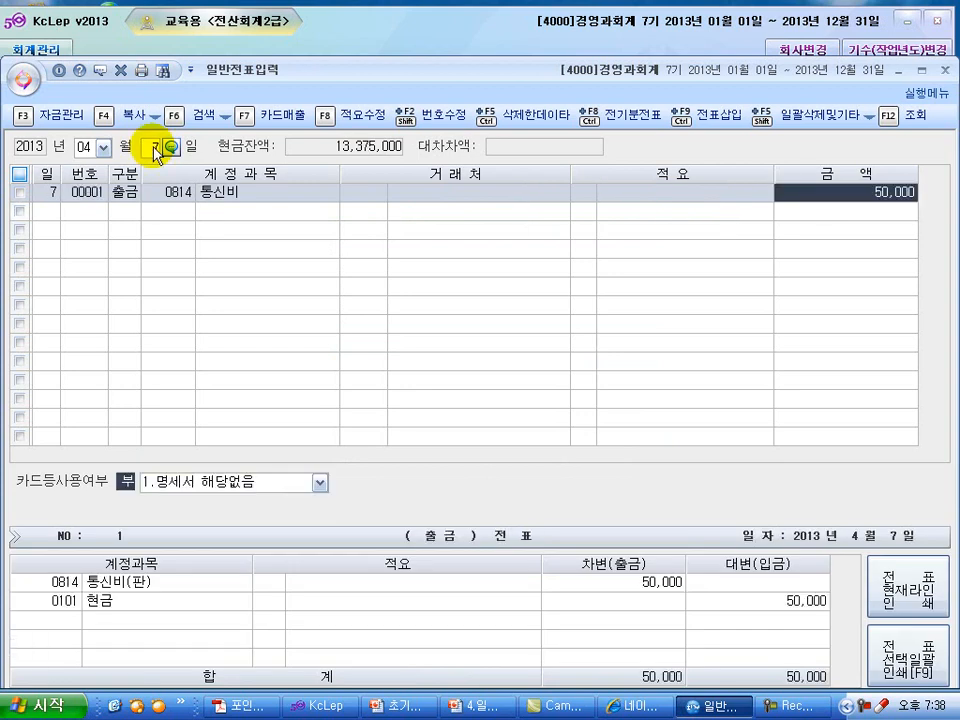
key(Return)
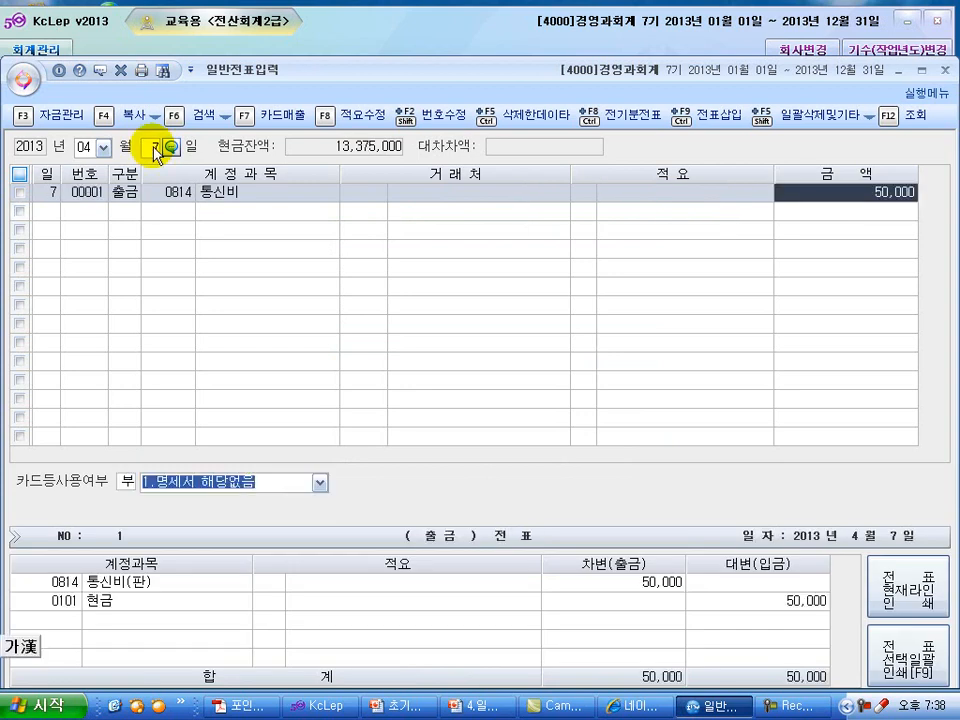
key(Return)
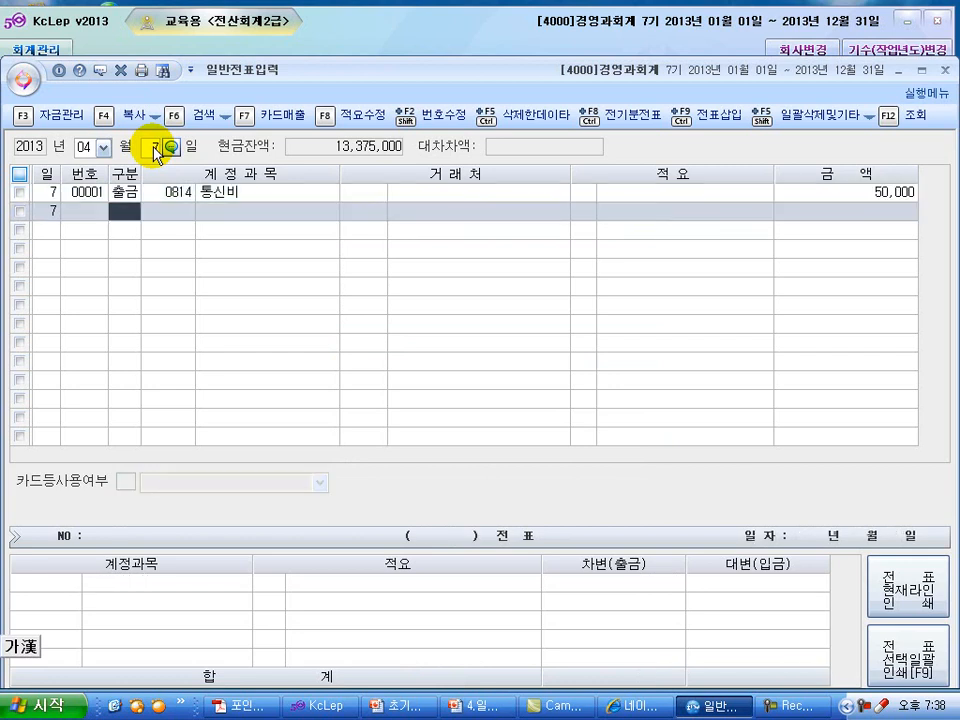